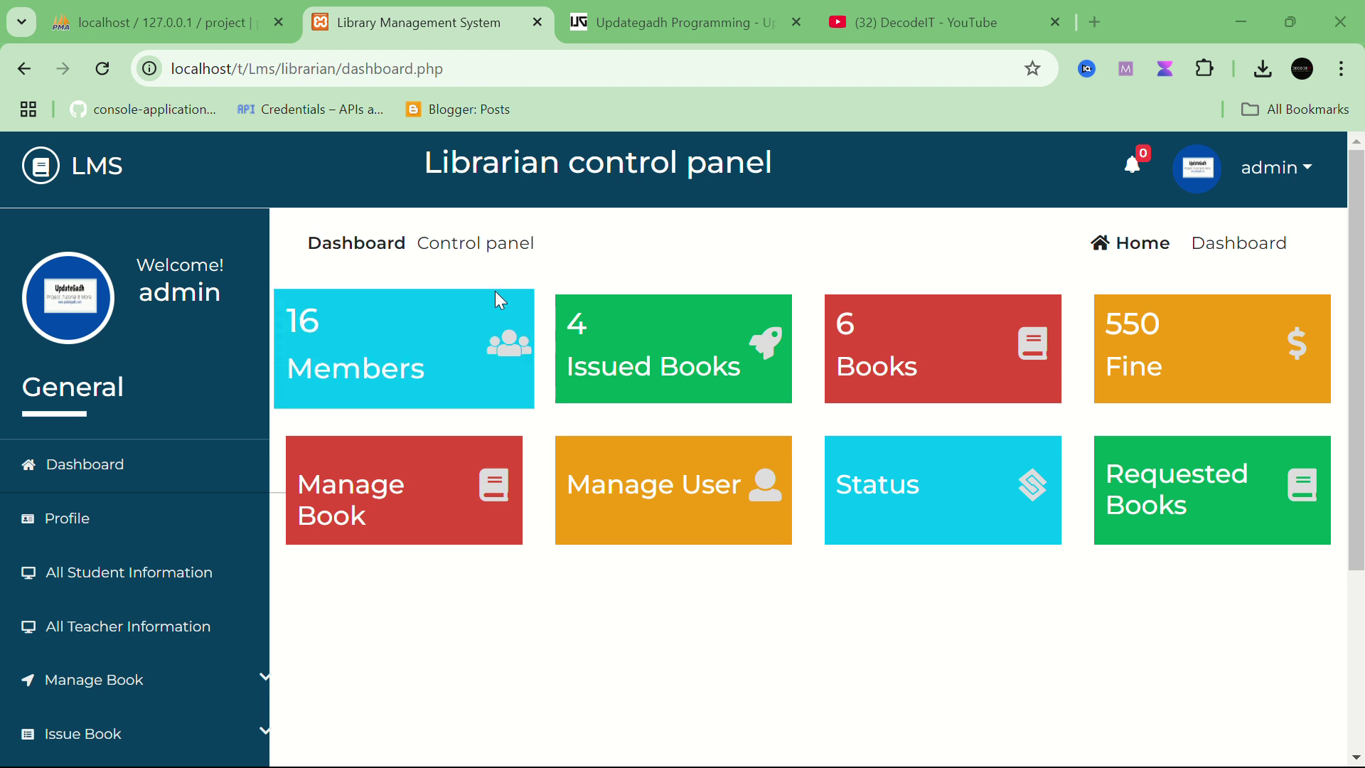
Step: Switch from the LMS dashboard to the phpMyAdmin export page for the 'project' database
key(ctrl+shift+Tab)
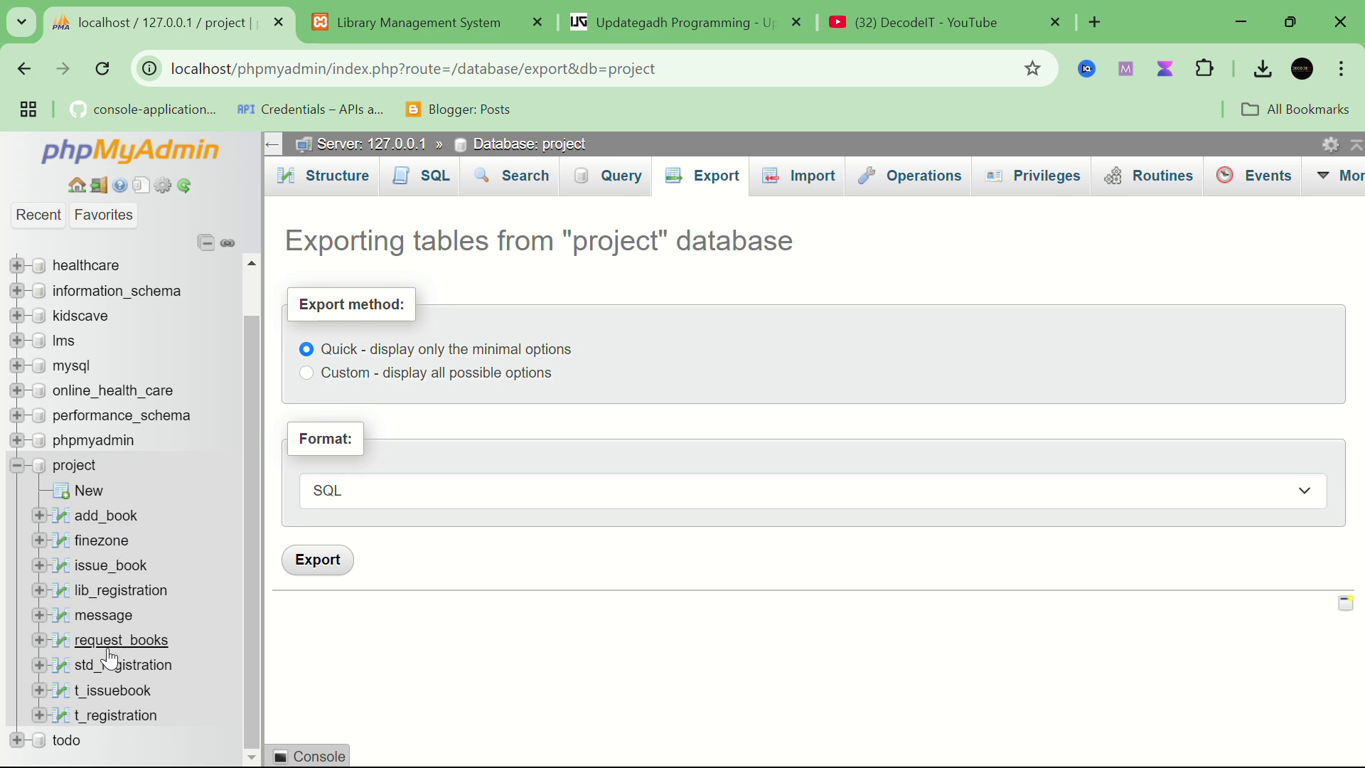
Step: Show the nine tables of the 'project' database, then go back to the LMS dashboard tab
click(84, 465)
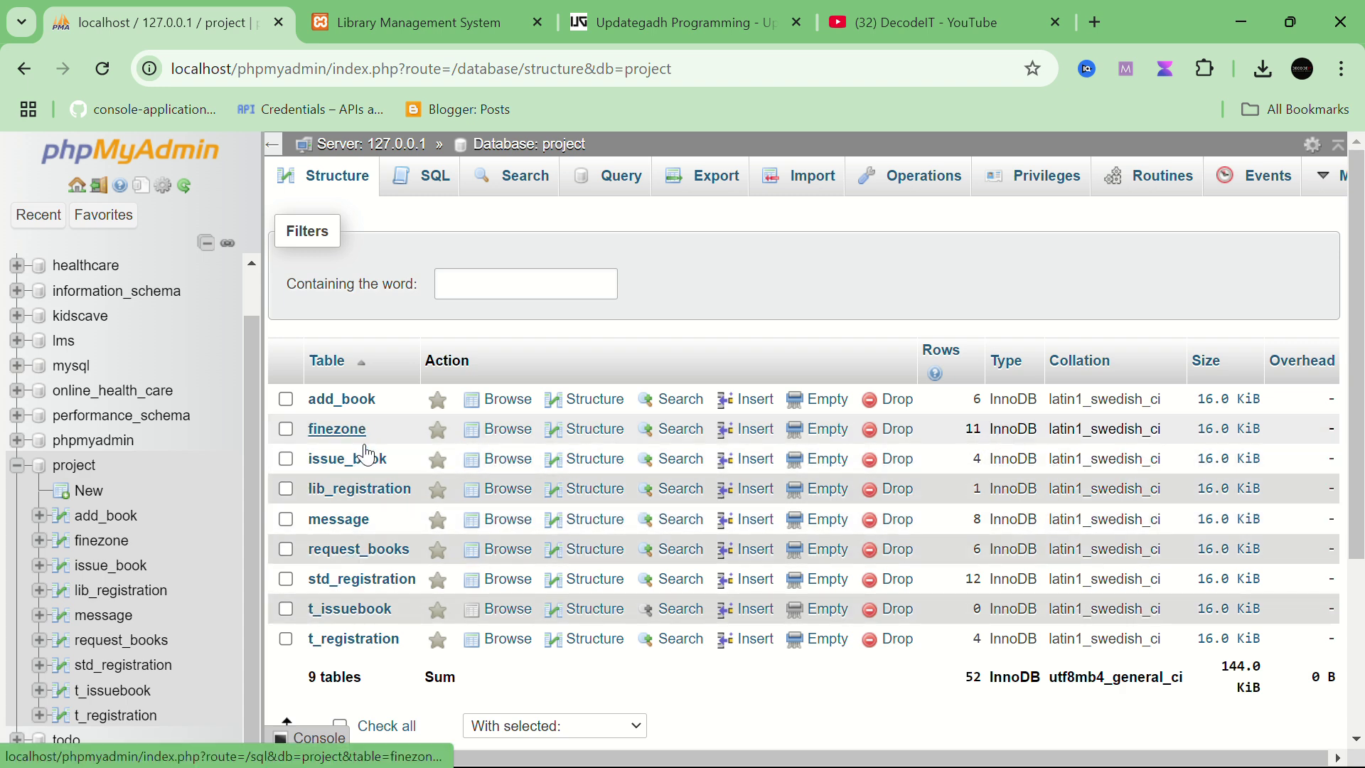
click(397, 30)
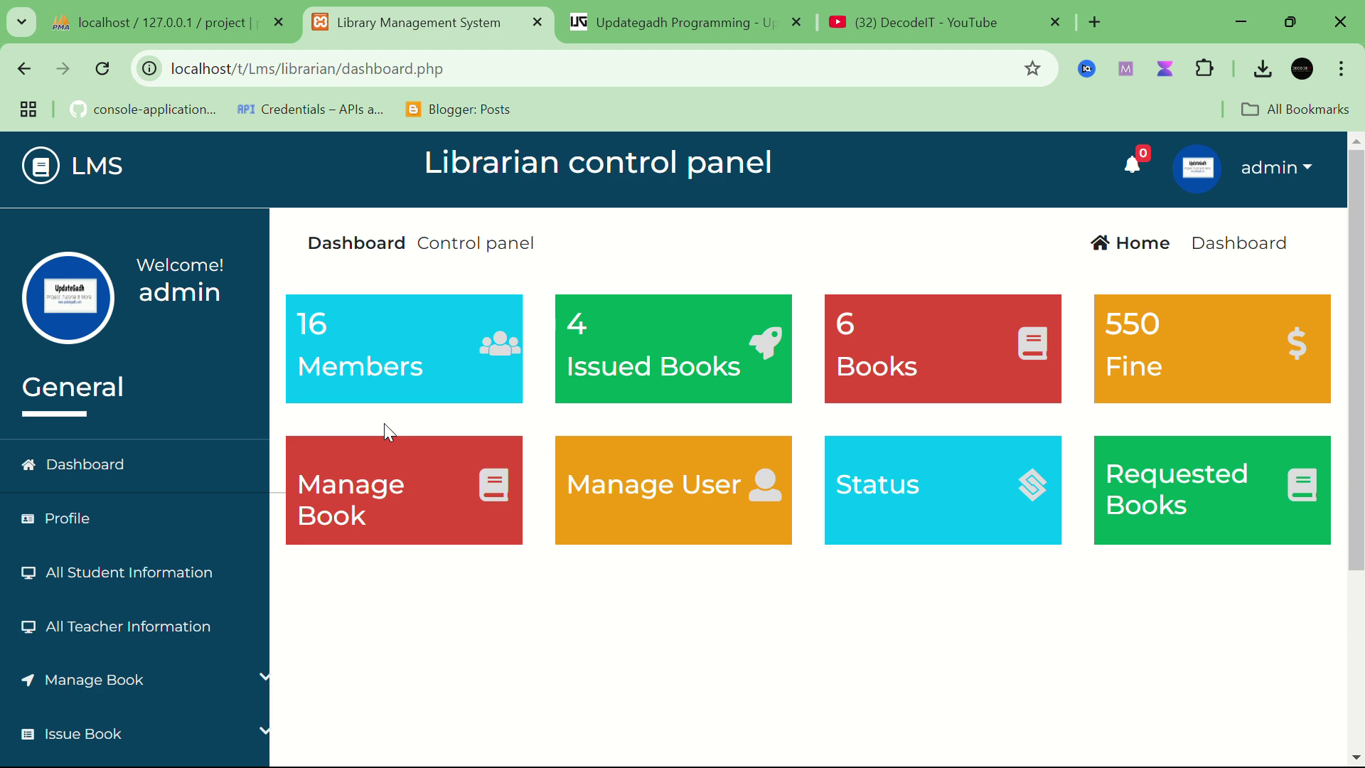
click(938, 22)
scroll(540, 548, down, 3)
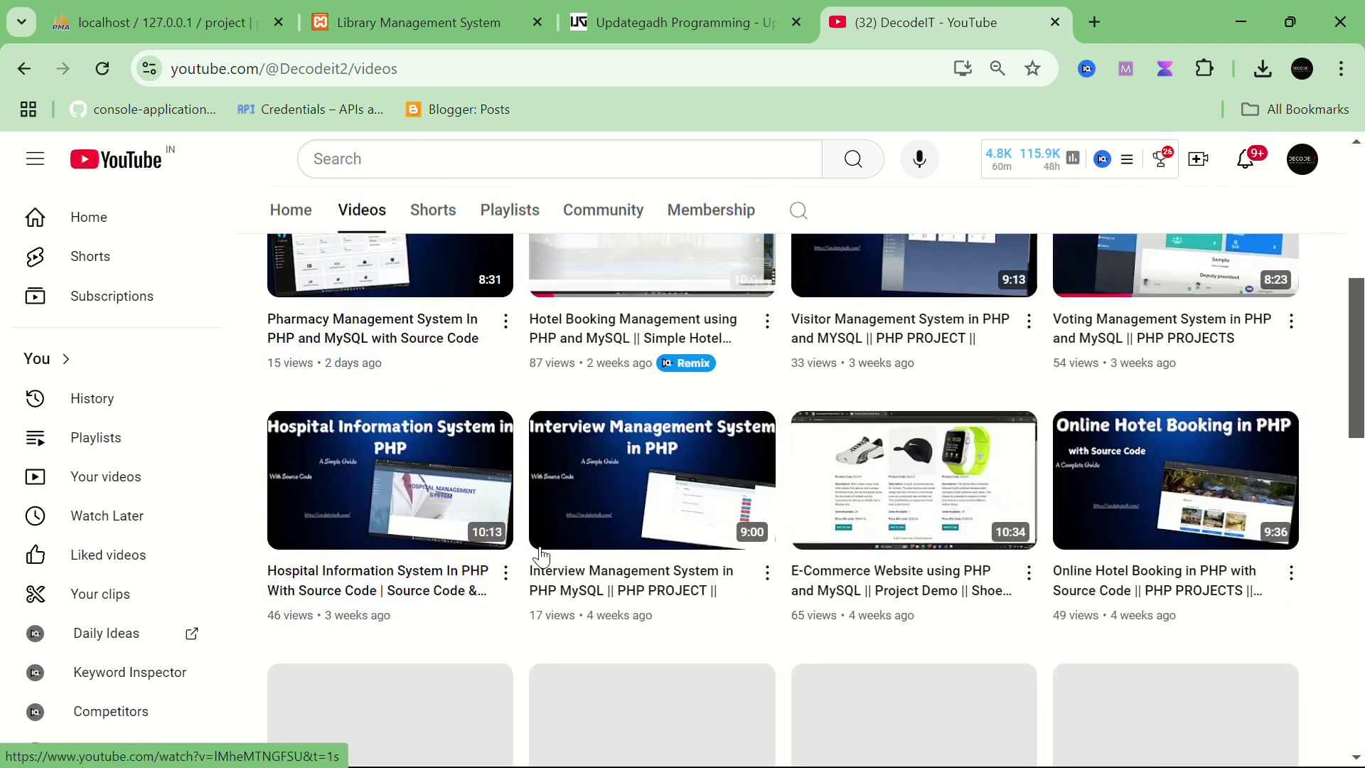
scroll(540, 555, up, 3)
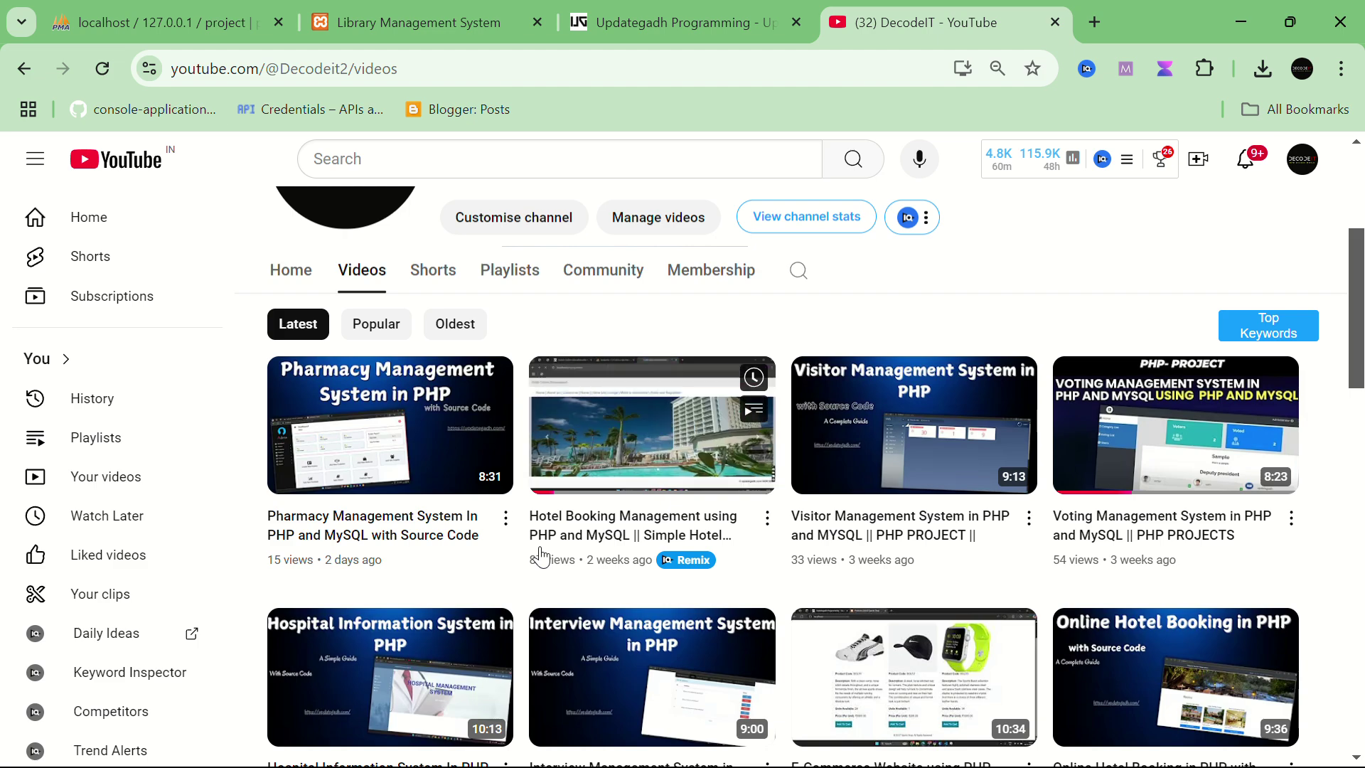
mouse_move(390, 641)
scroll(391, 641, down, 4)
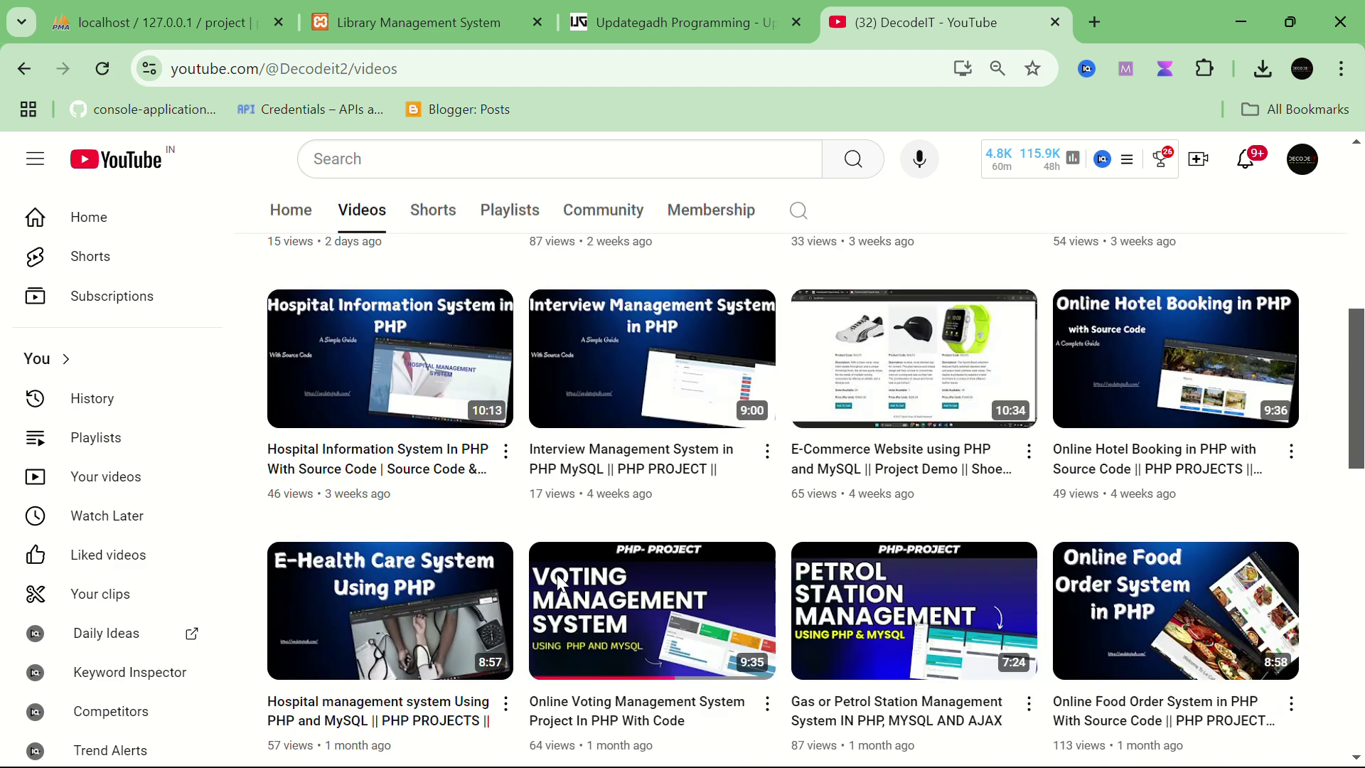
scroll(555, 580, up, 5)
click(504, 318)
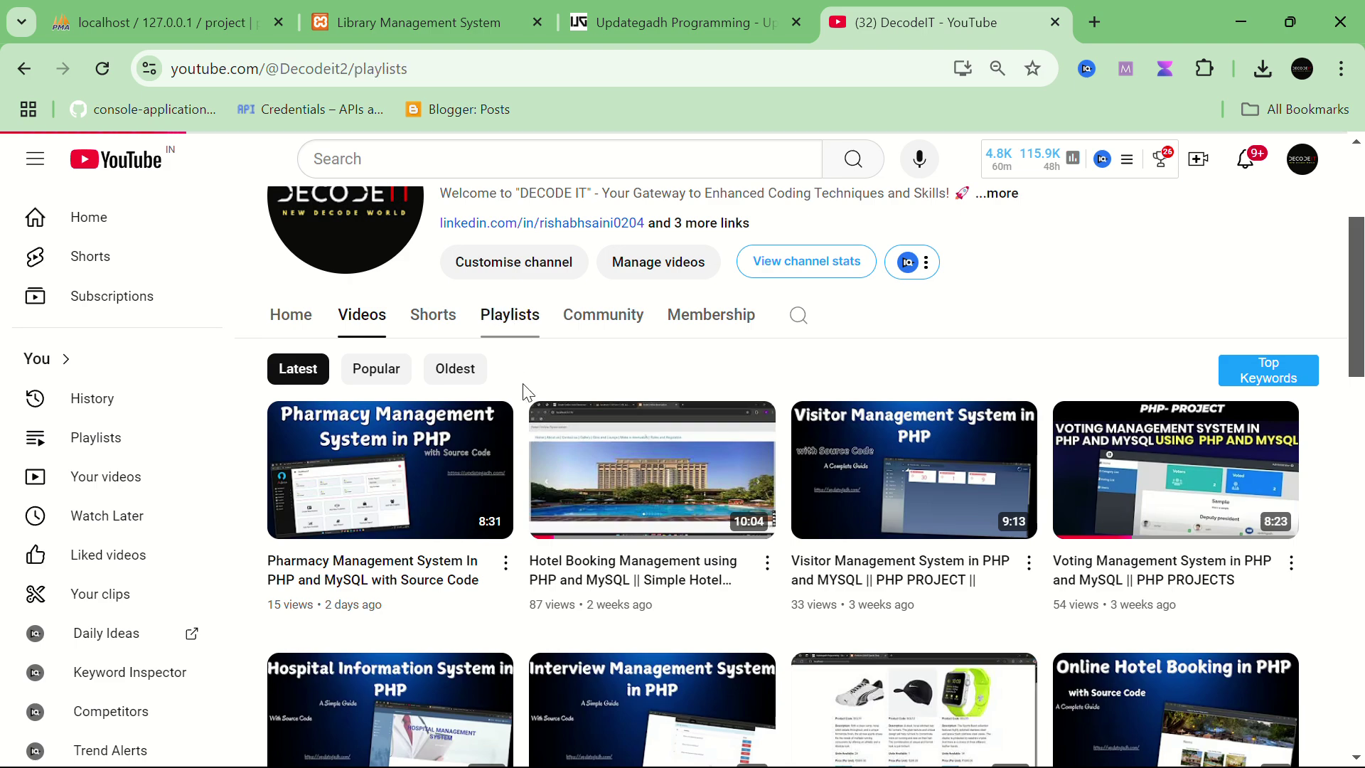
scroll(609, 610, down, 1)
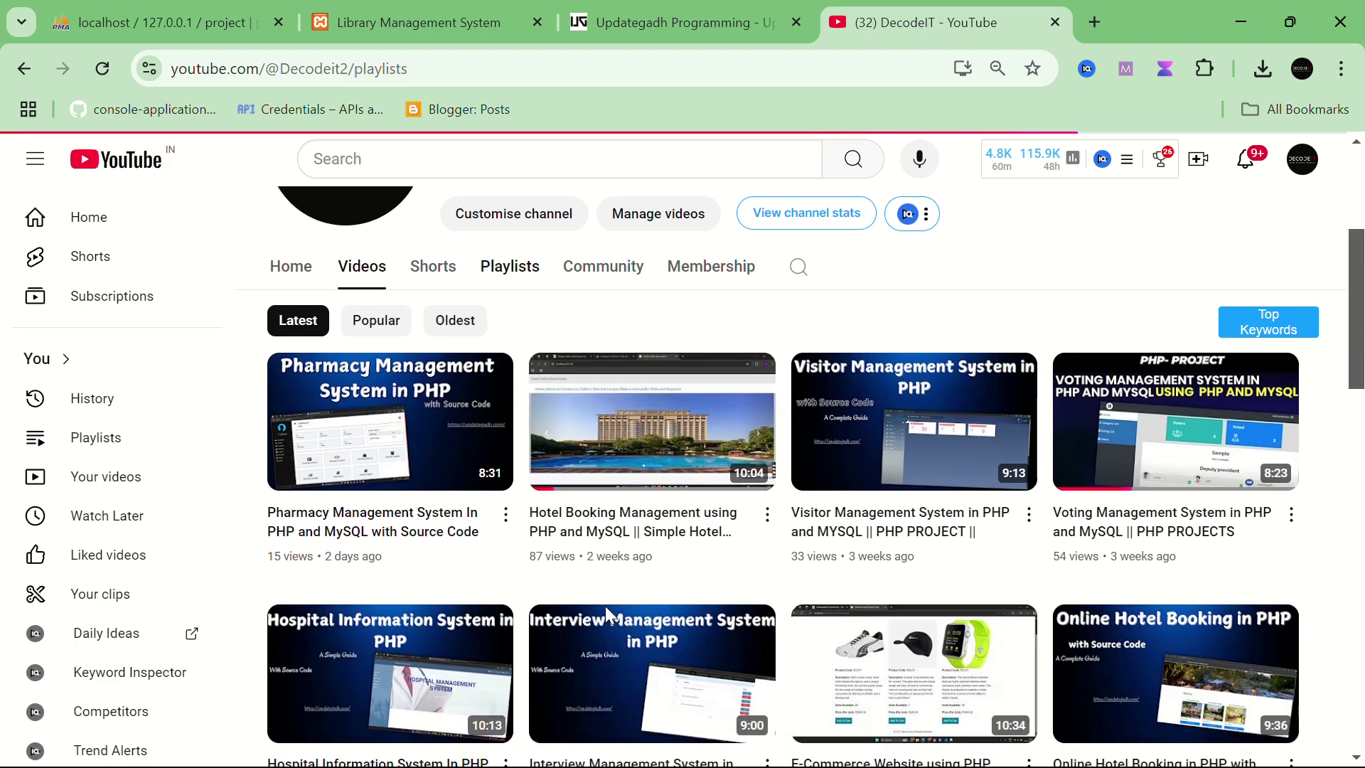
scroll(606, 617, down, 5)
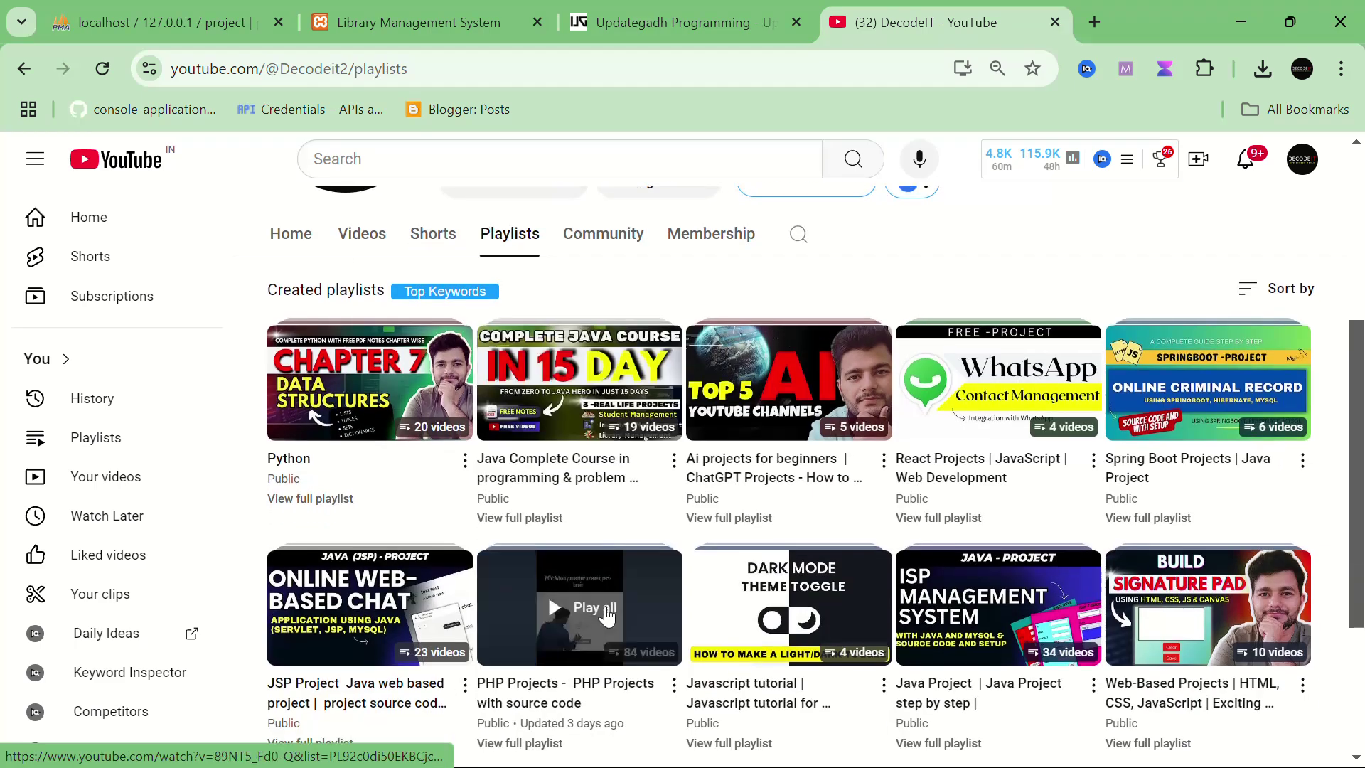
scroll(607, 616, down, 2)
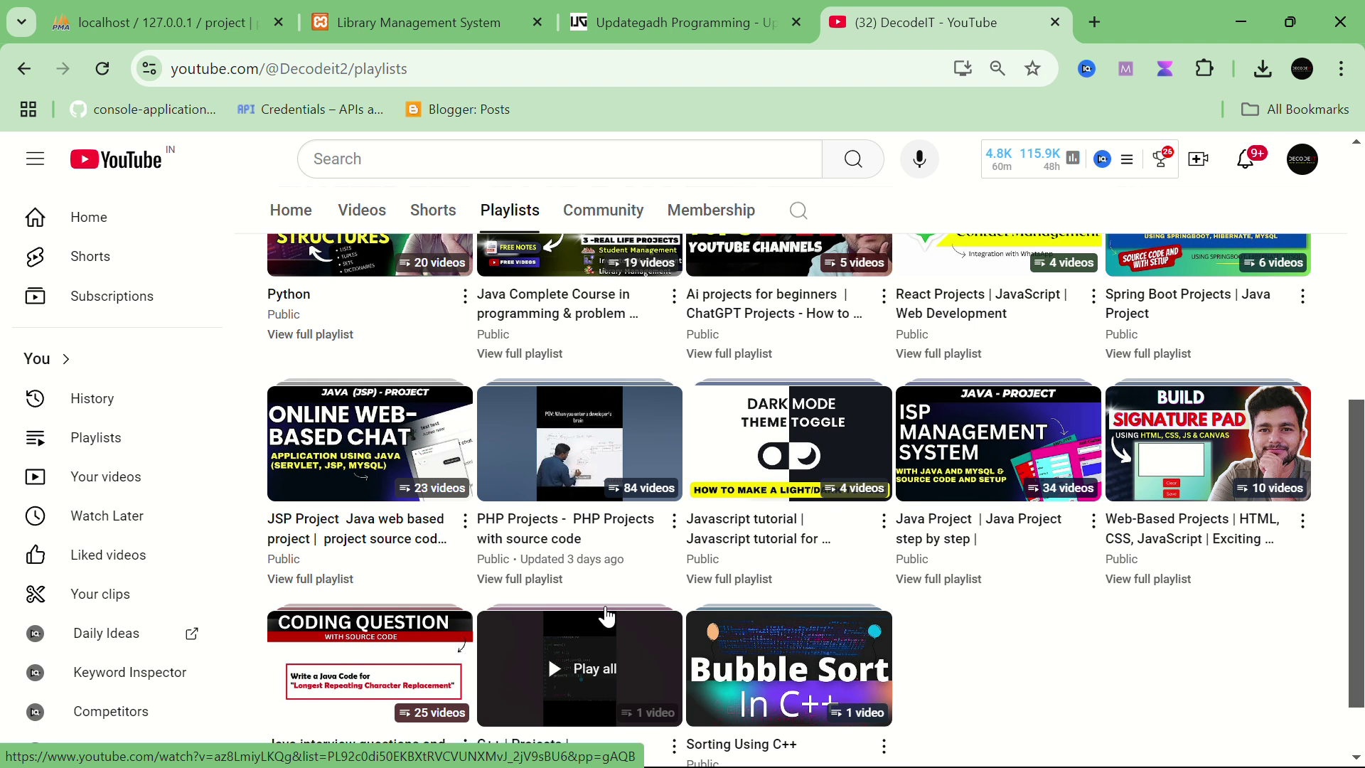
scroll(606, 616, up, 2)
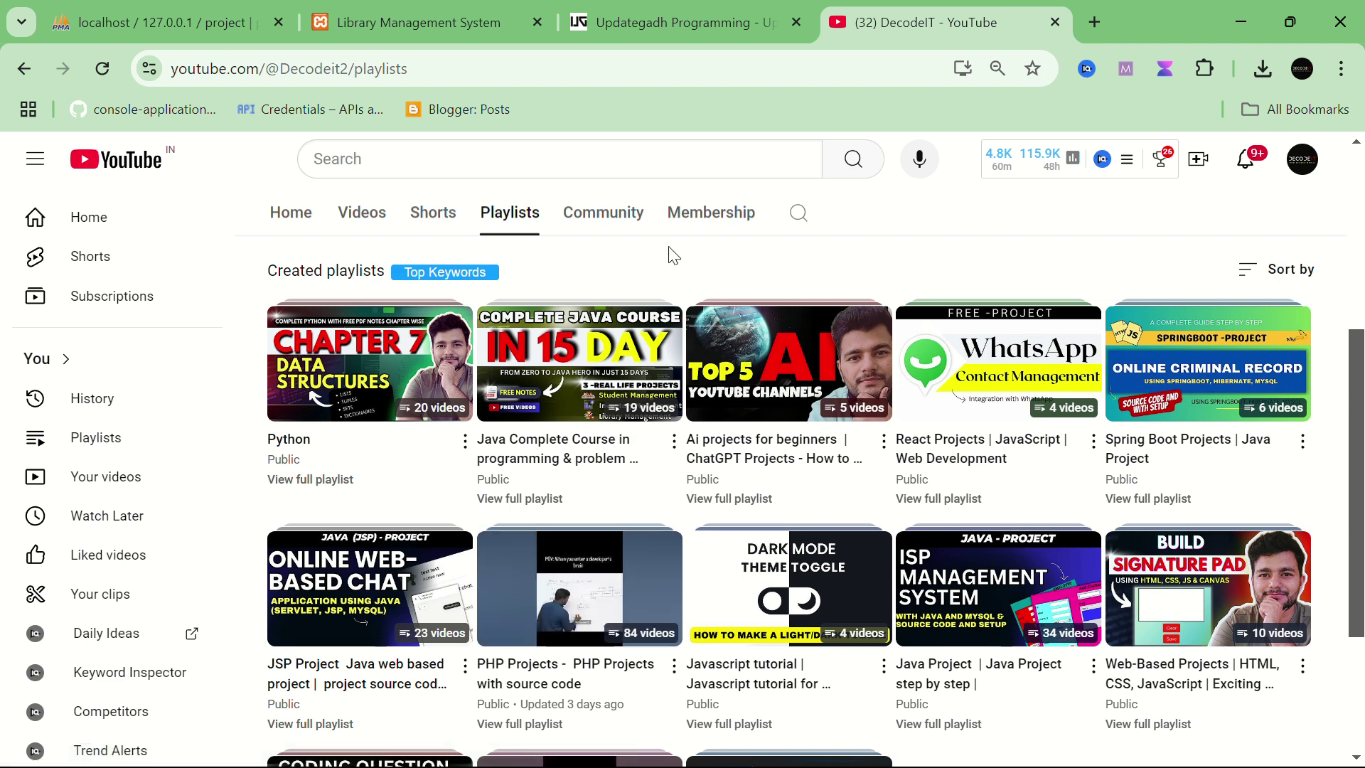
scroll(789, 384, up, 2)
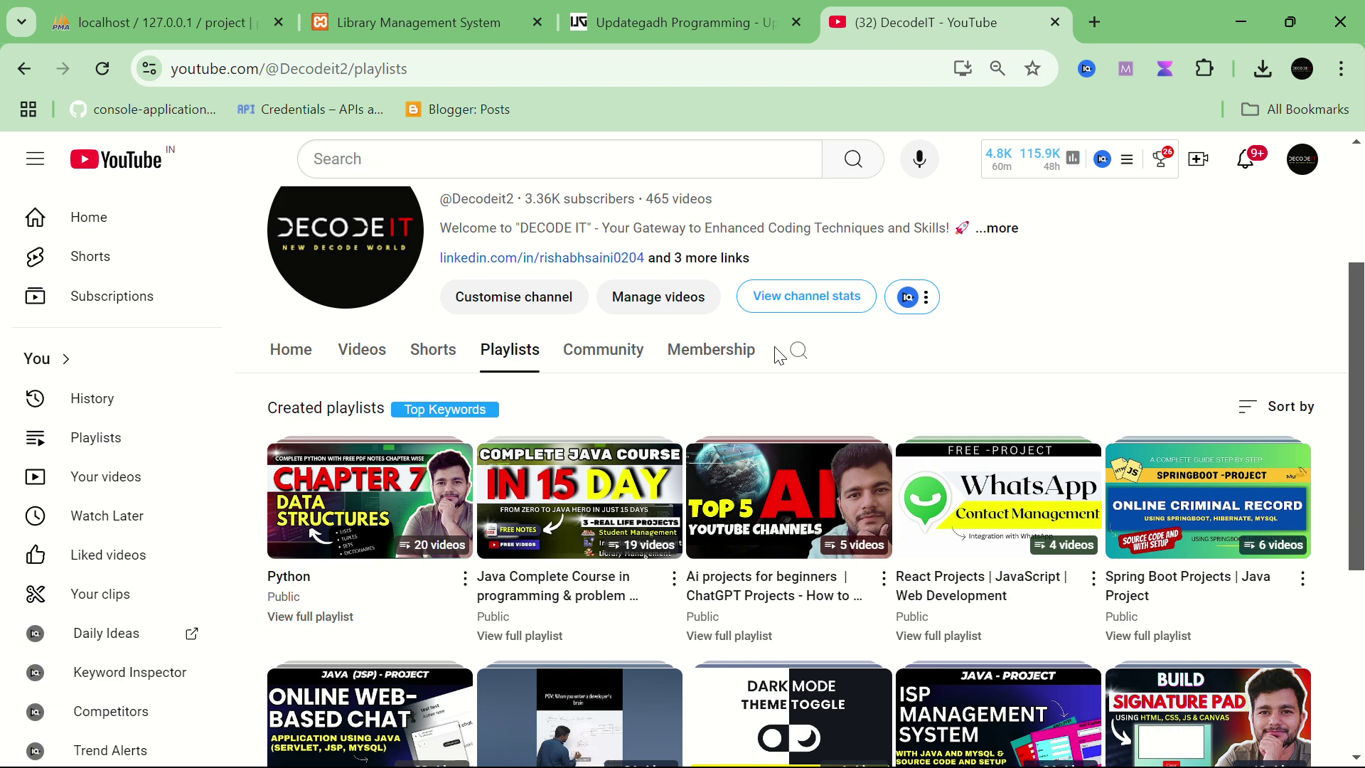
scroll(779, 356, up, 1)
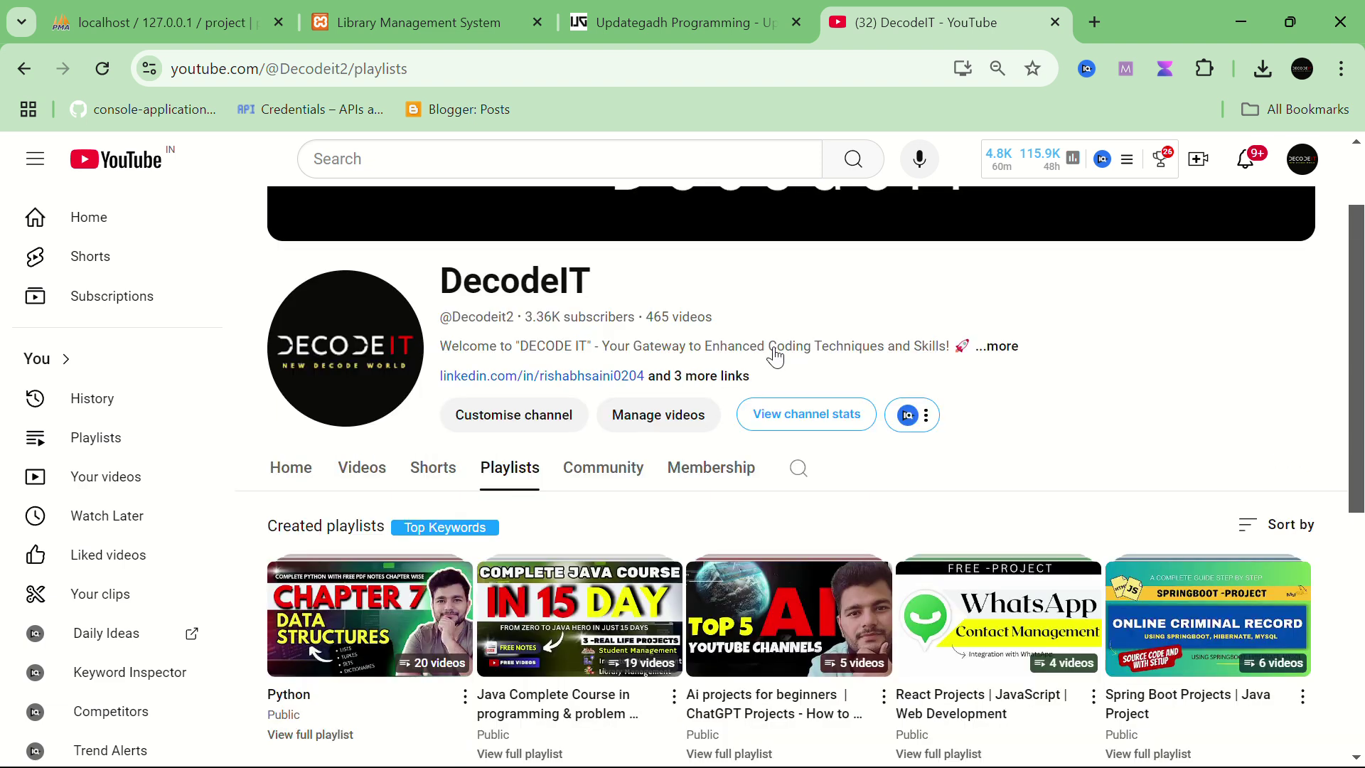
click(404, 21)
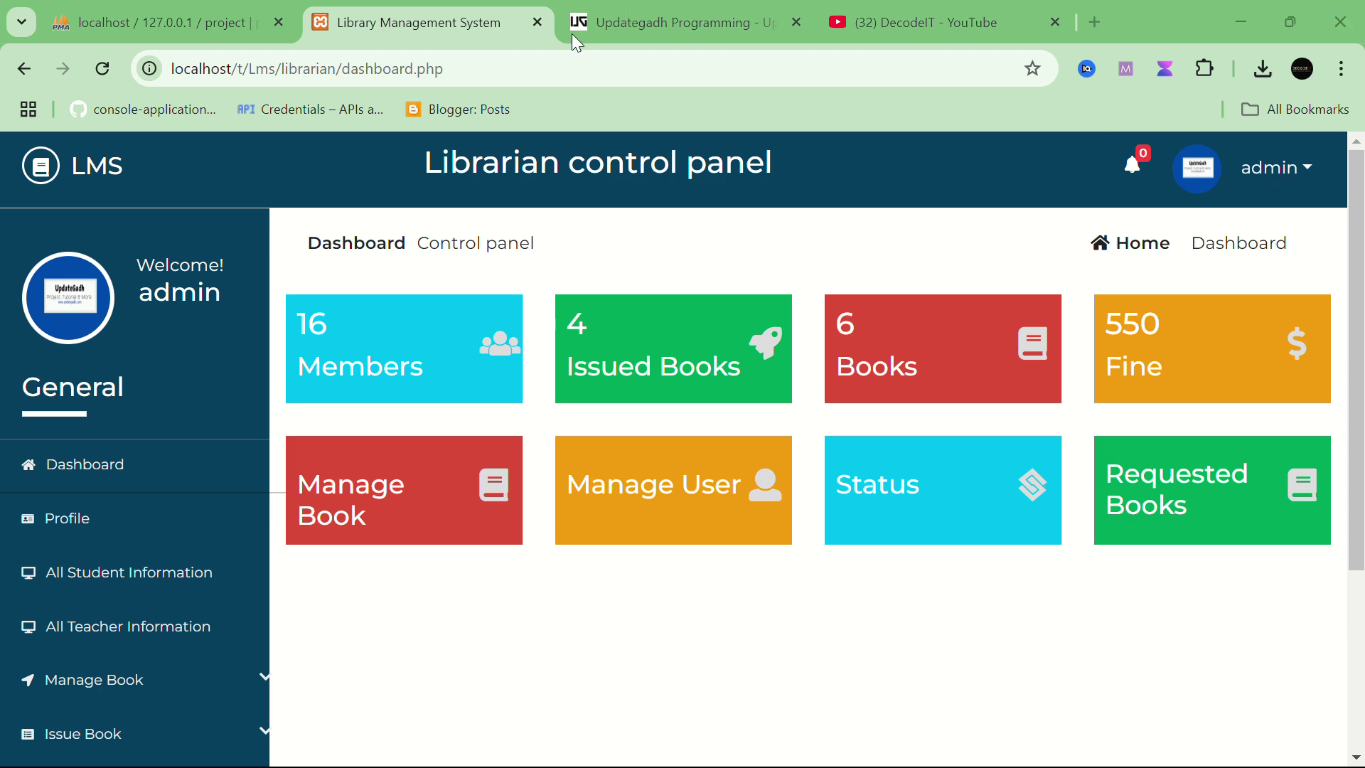
Step: Load updategadh.com in a new tab and open its PHP projects list
click(1095, 21)
text(updategadh.com)
key(Return)
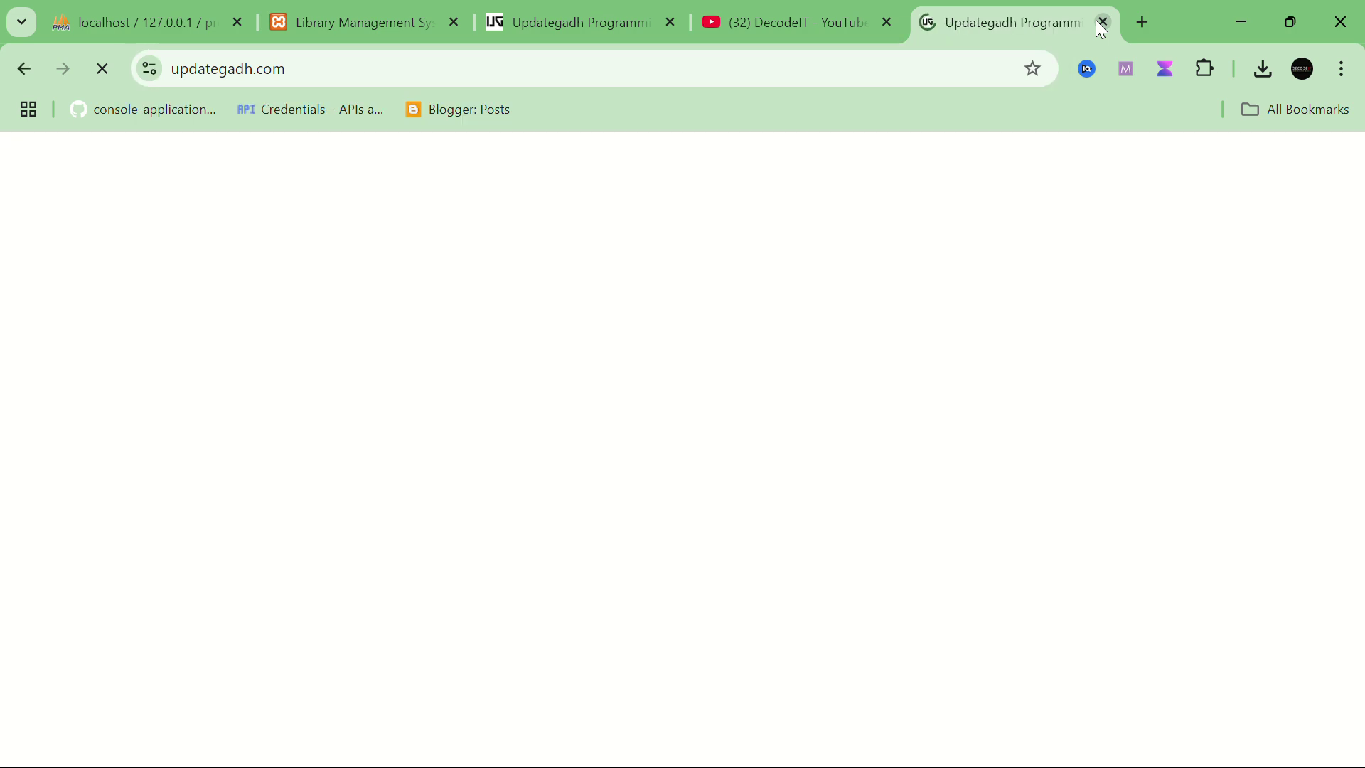
scroll(355, 473, down, 7)
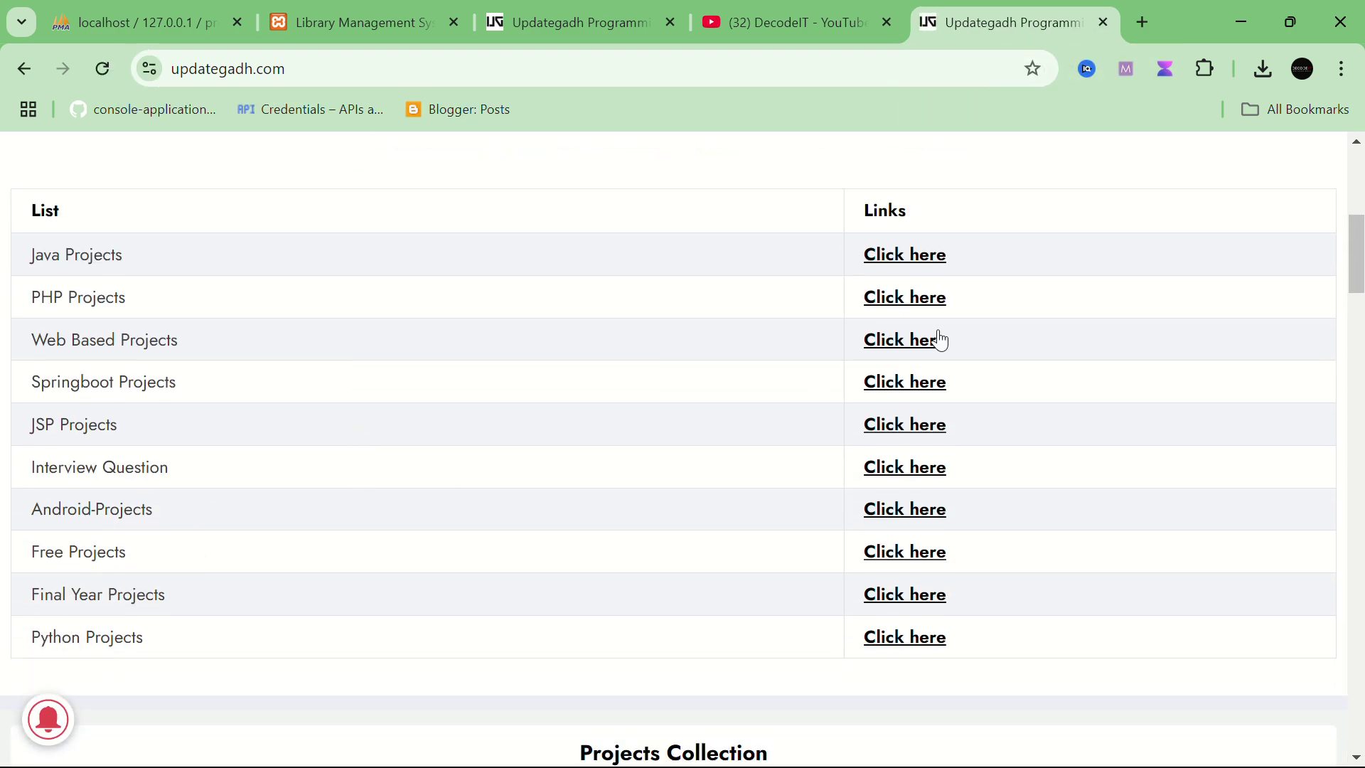
click(903, 302)
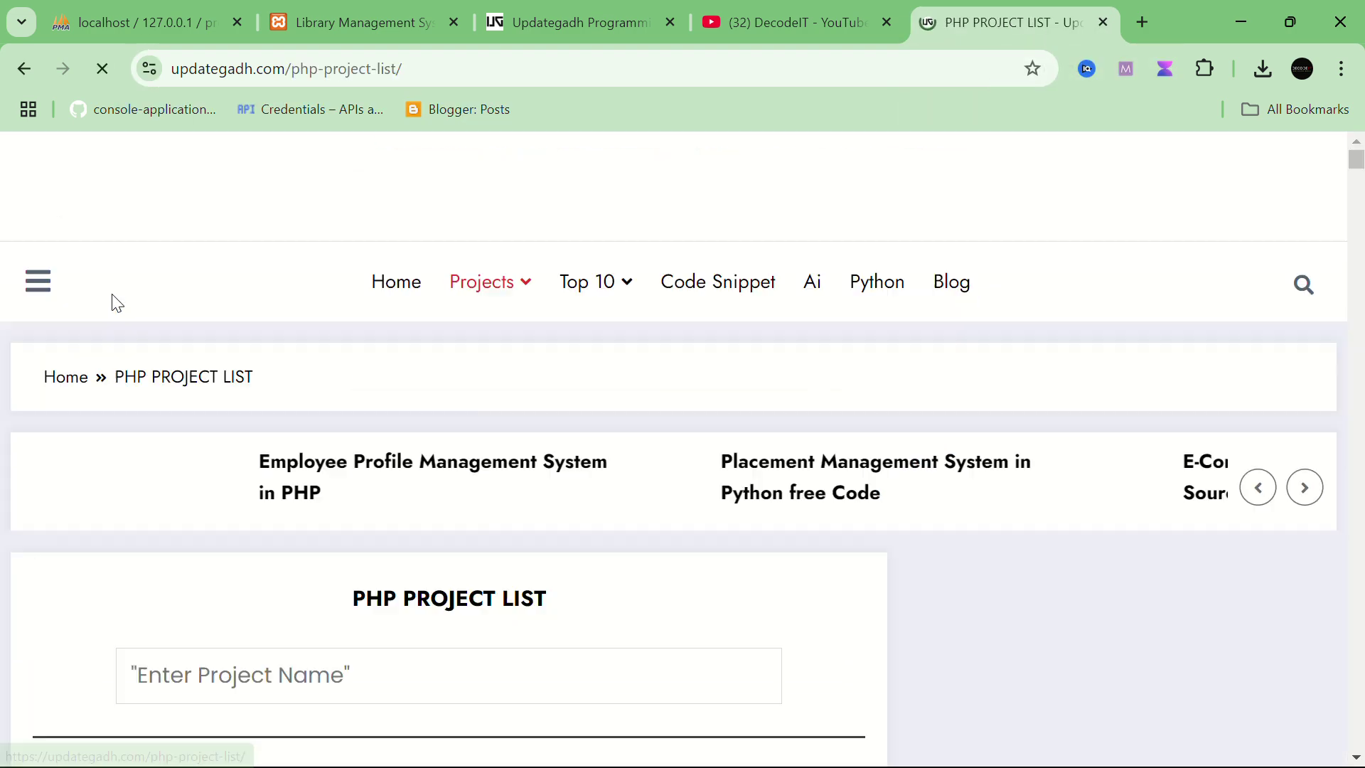
Step: Open the 'Library System in PHP with Source Code' article, close the ad, and return to the dashboard
scroll(219, 545, down, 12)
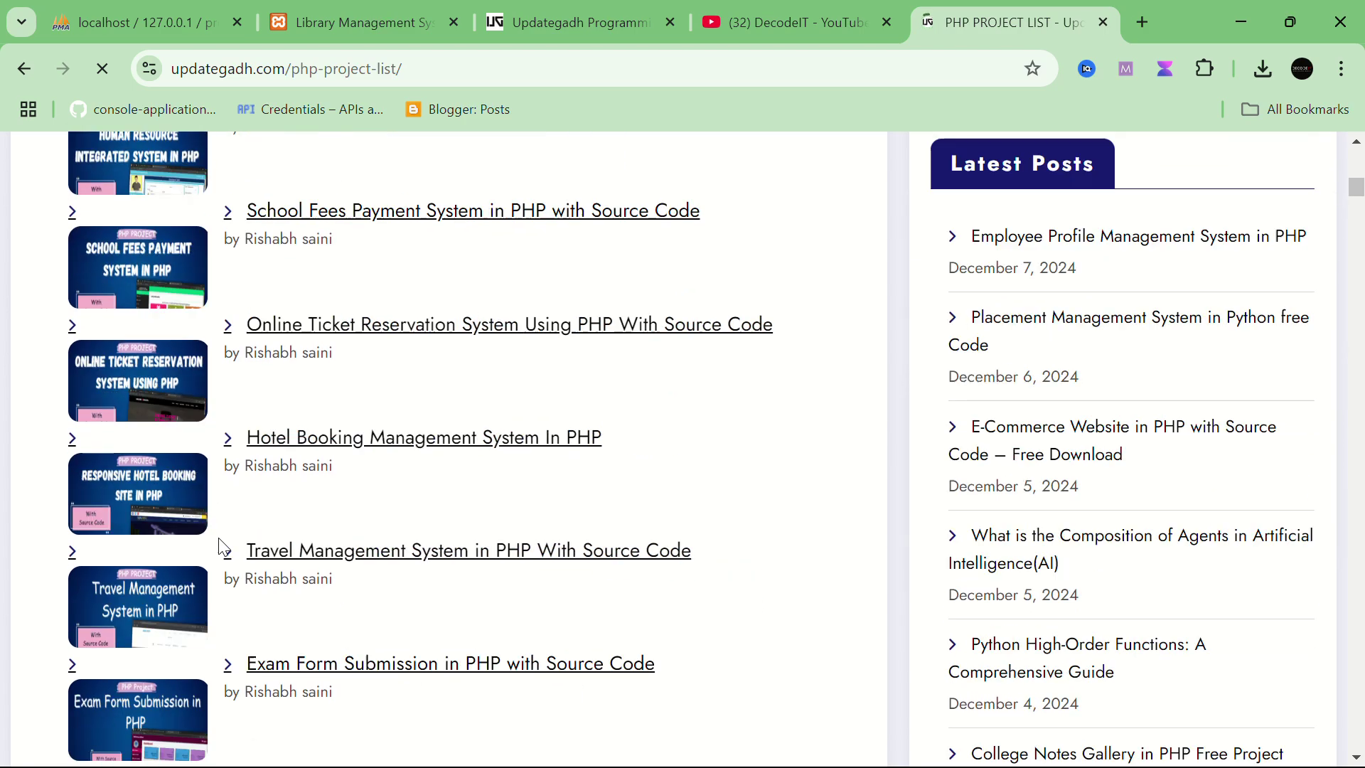
scroll(219, 544, up, 9)
scroll(219, 545, down, 11)
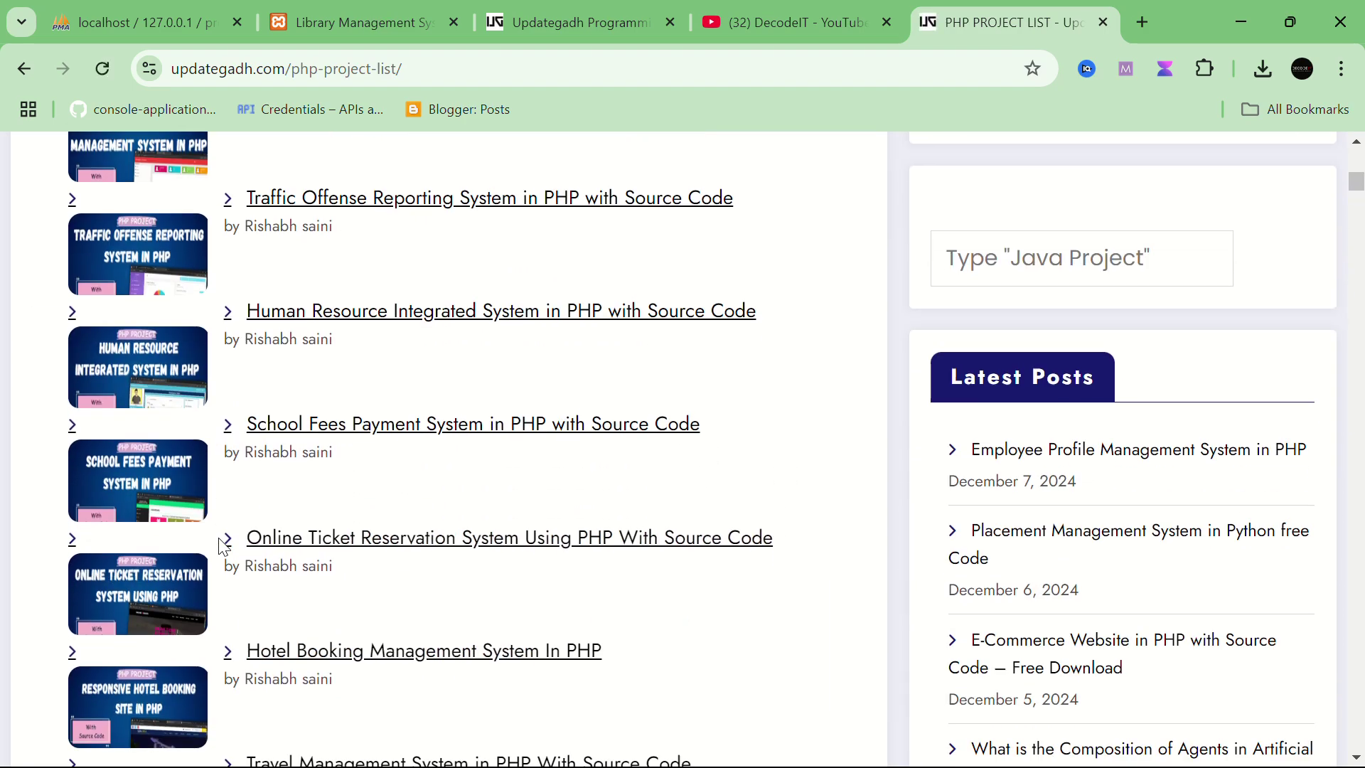
scroll(219, 547, down, 12)
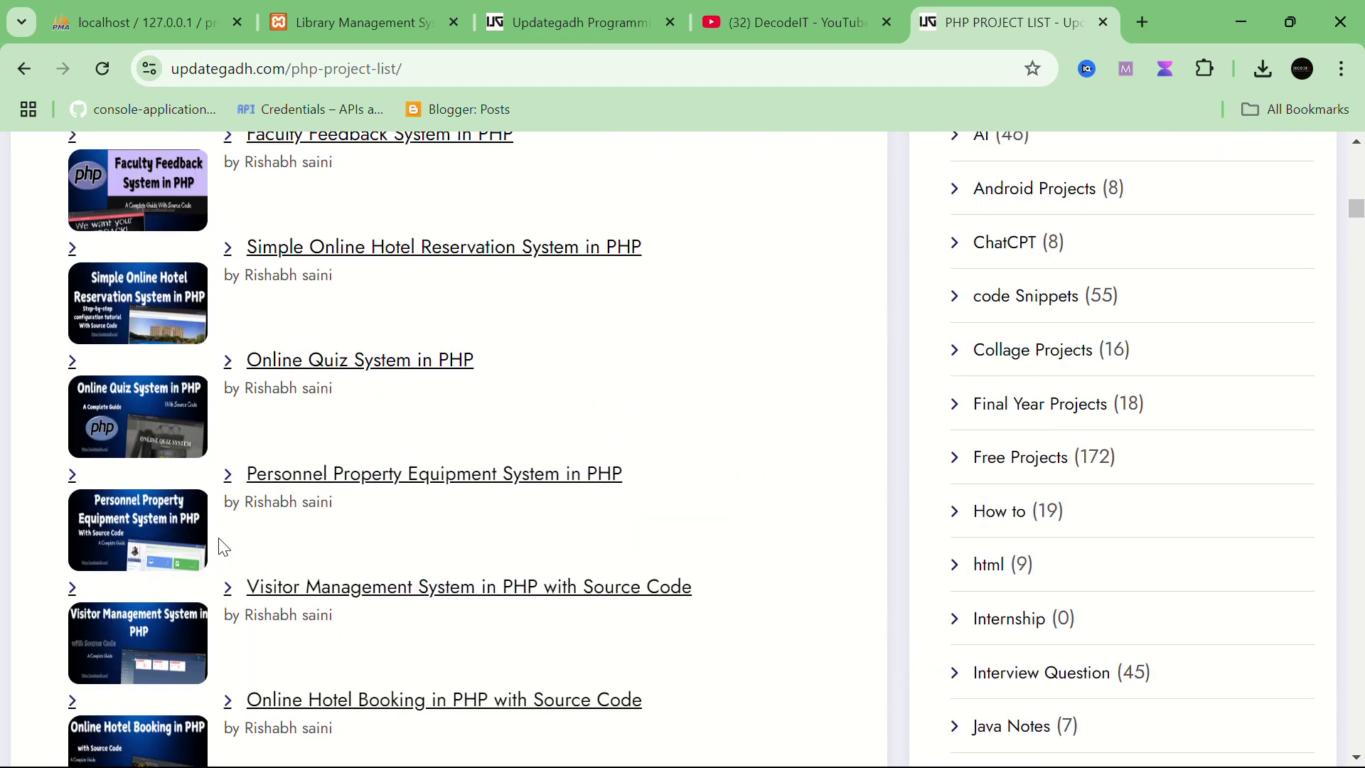
scroll(220, 547, down, 7)
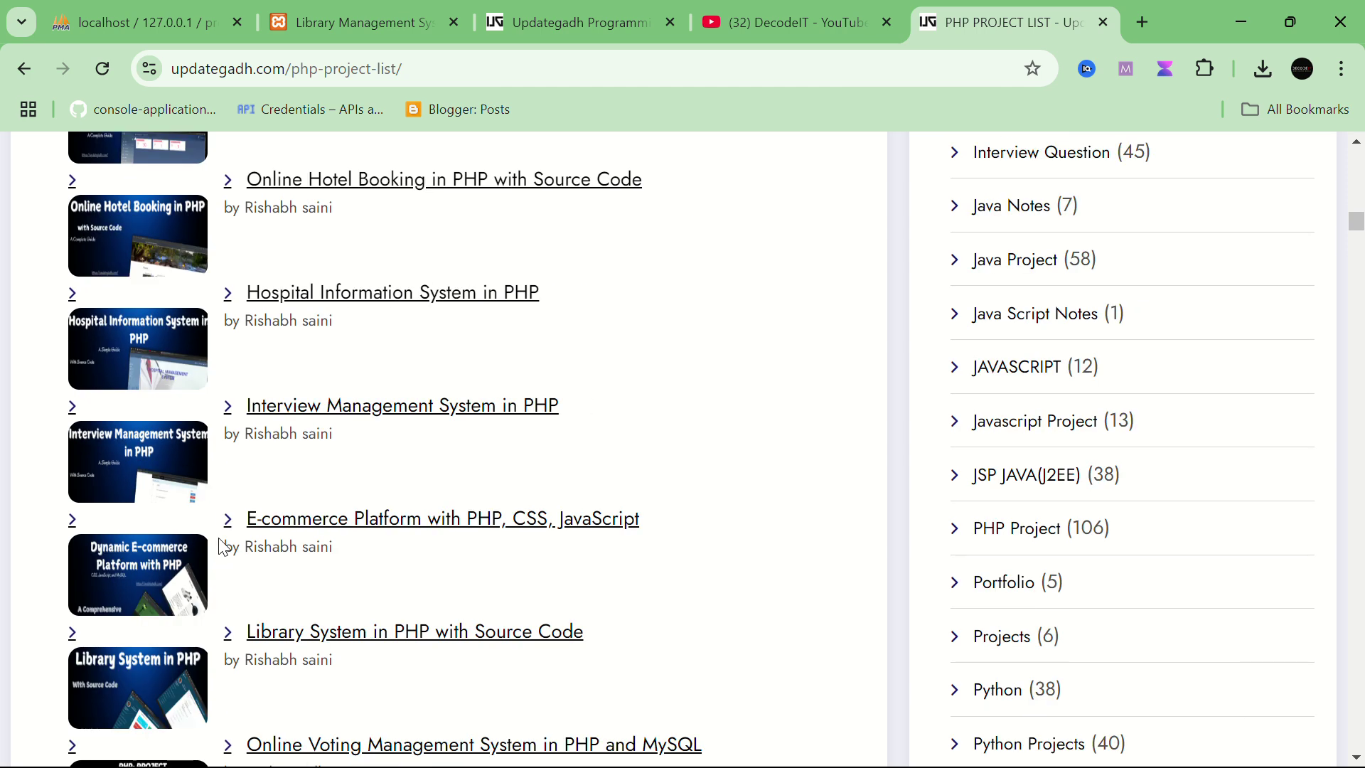
scroll(224, 547, down, 2)
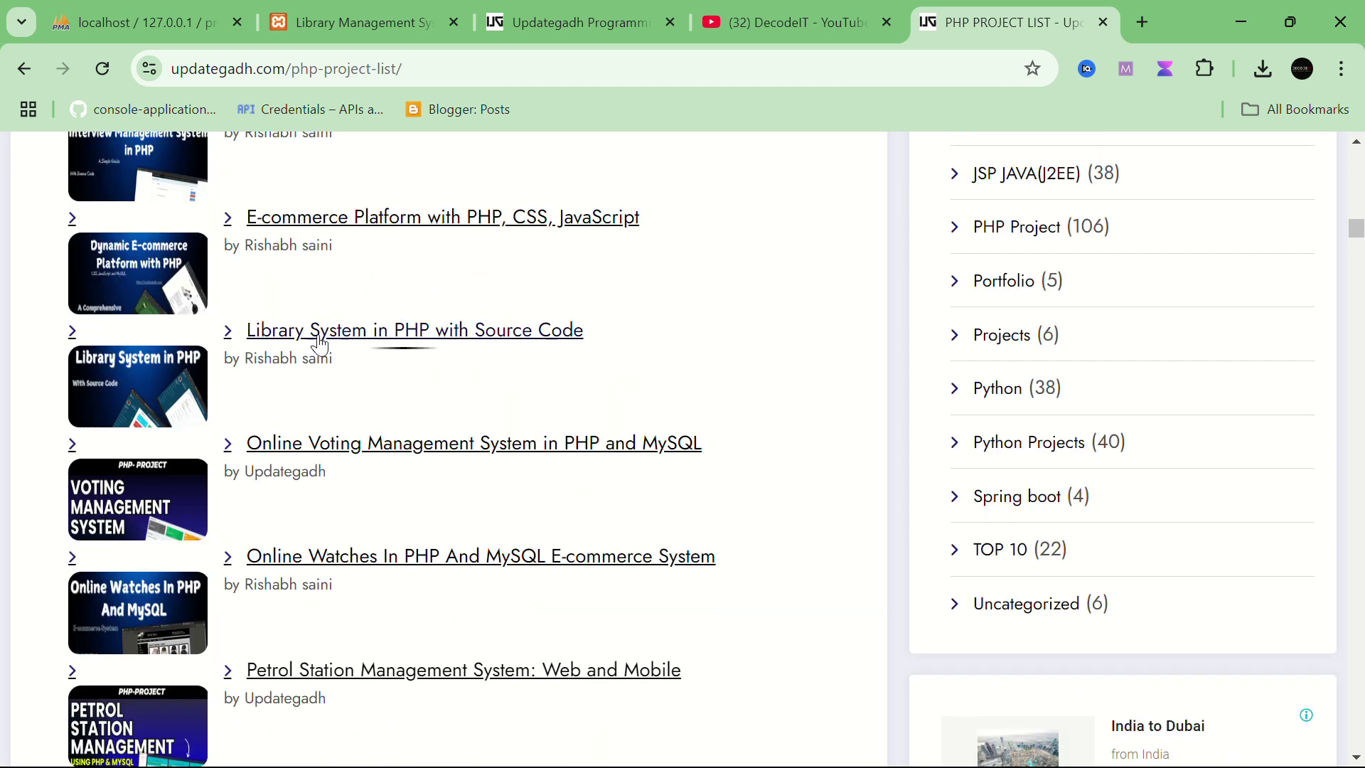
click(386, 331)
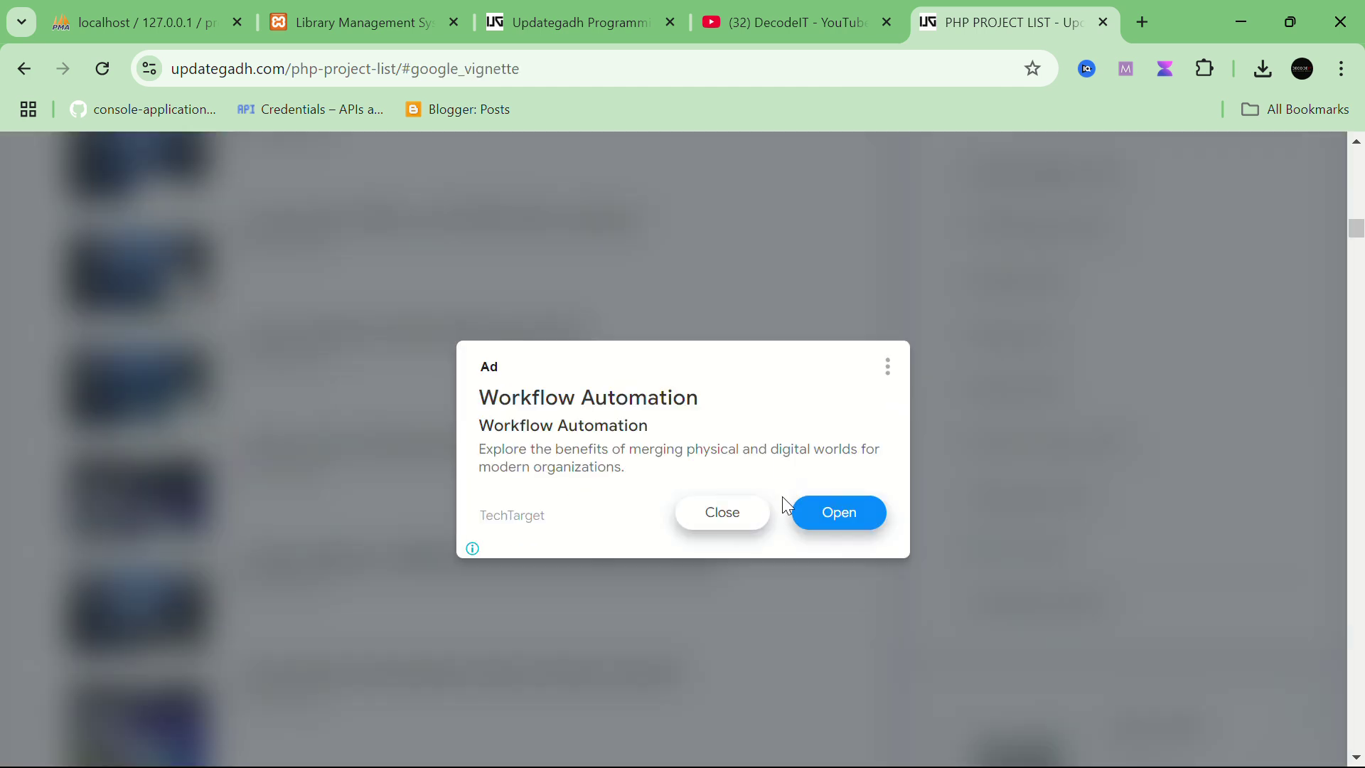
click(714, 530)
scroll(485, 523, down, 5)
scroll(488, 525, down, 15)
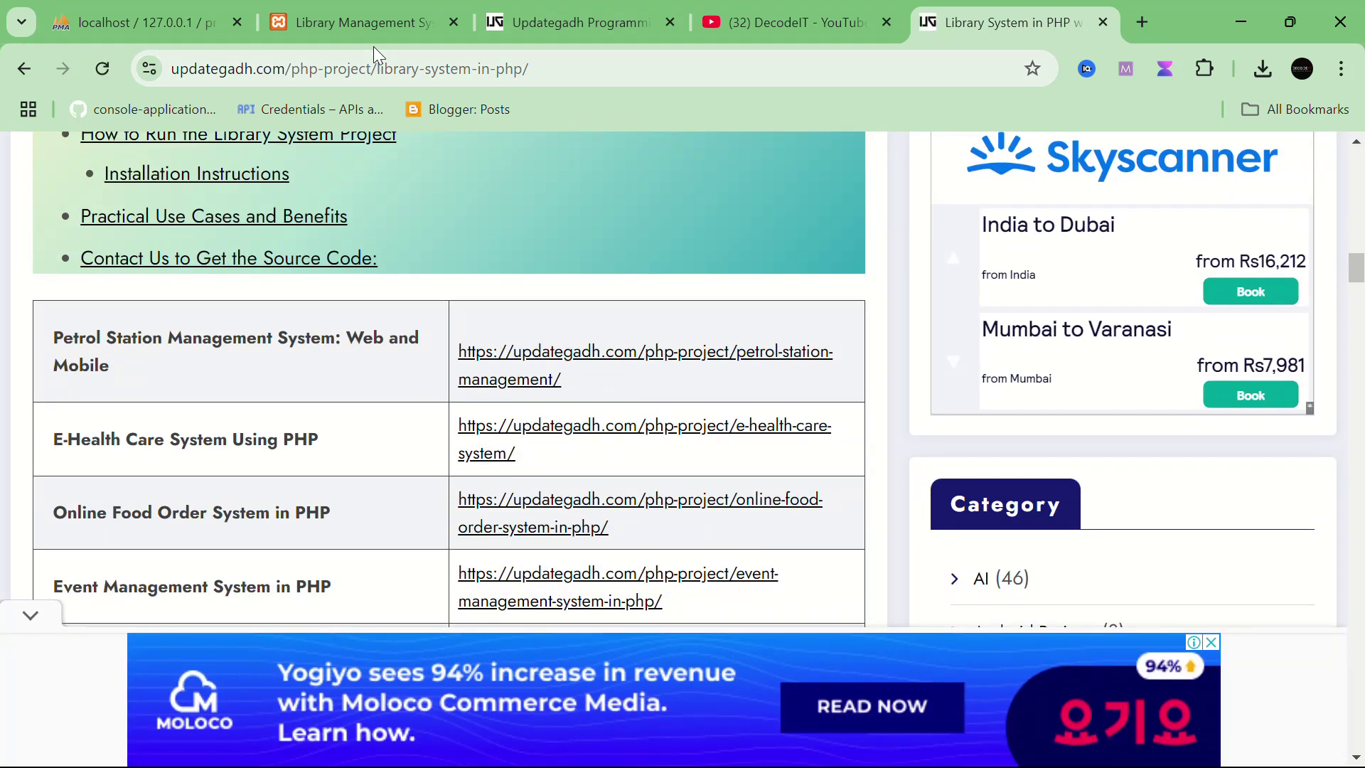
click(351, 24)
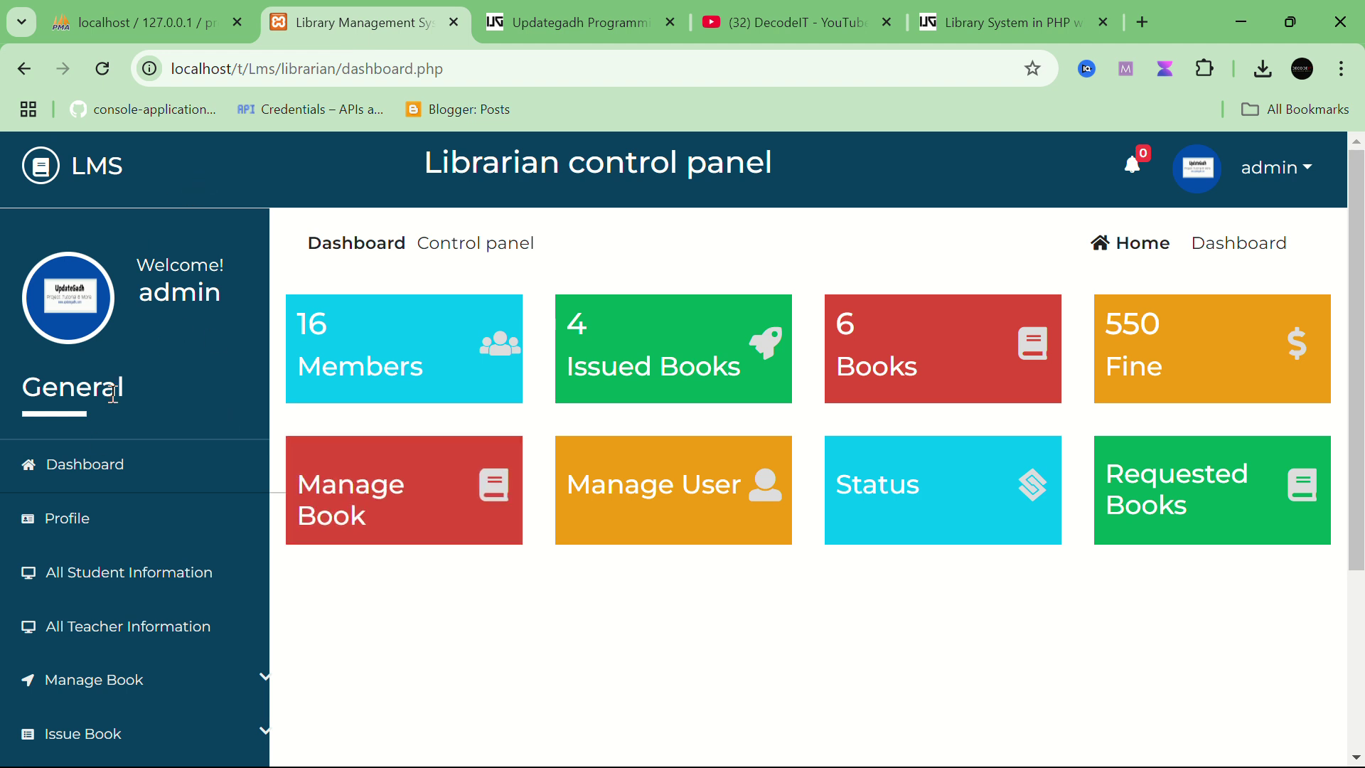
Step: Check the dashboard and librarian profile, then open All Student Information listing 12 students
click(92, 472)
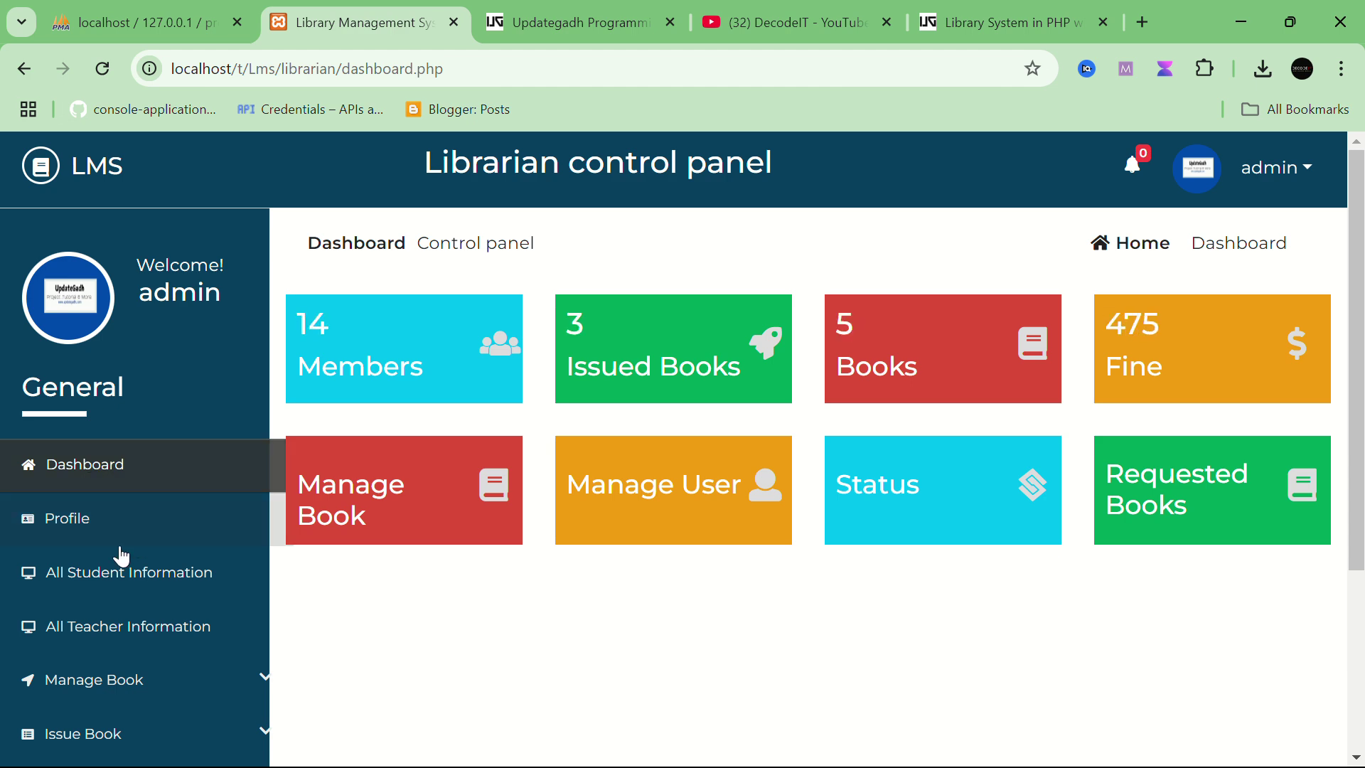
click(100, 538)
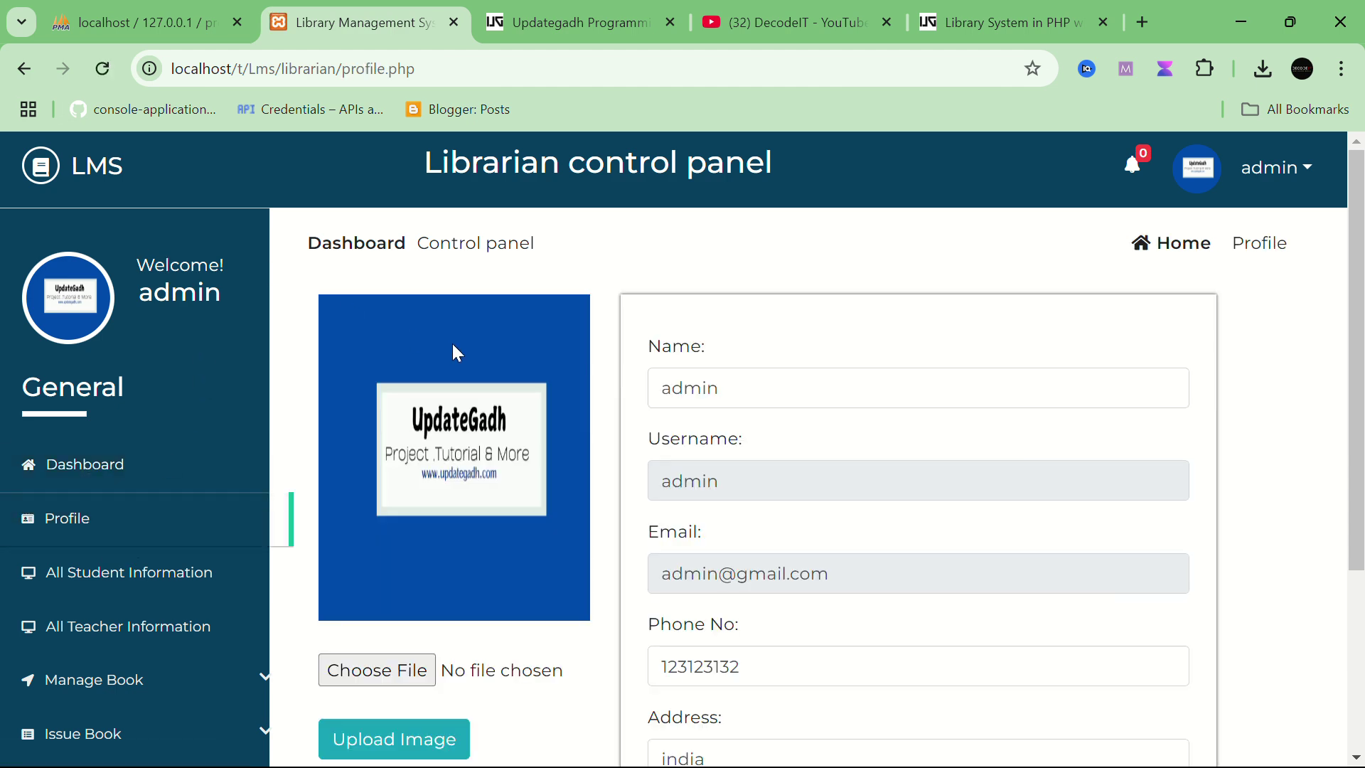
scroll(1020, 334, down, 4)
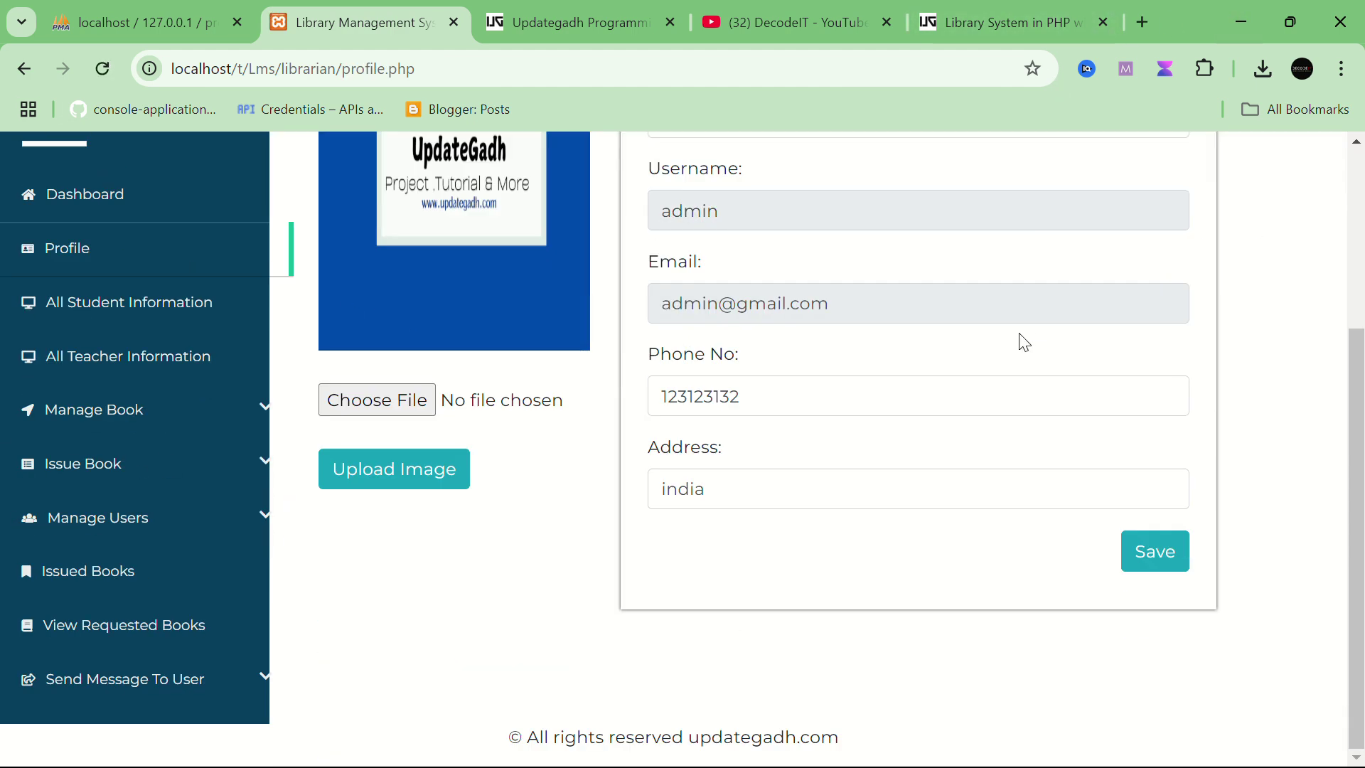
scroll(1023, 343, up, 3)
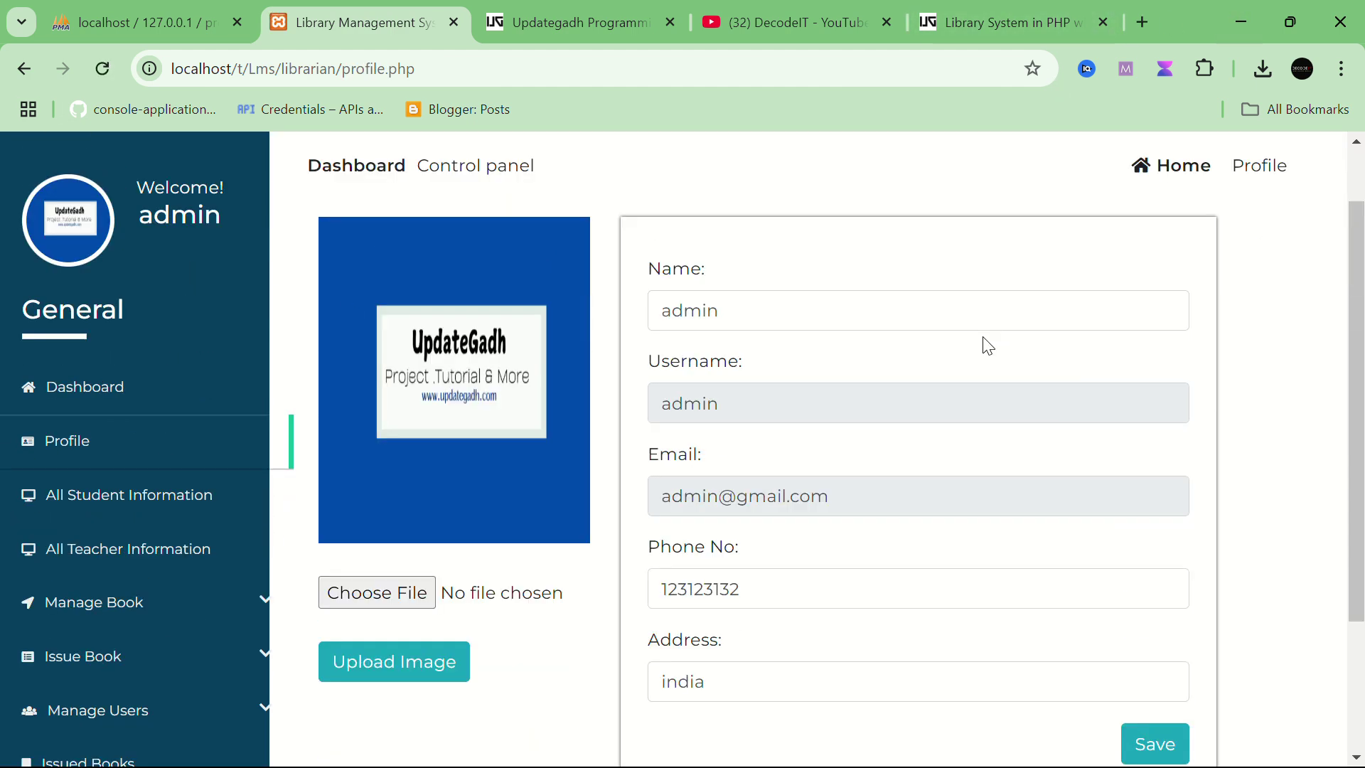
click(103, 498)
scroll(658, 530, down, 2)
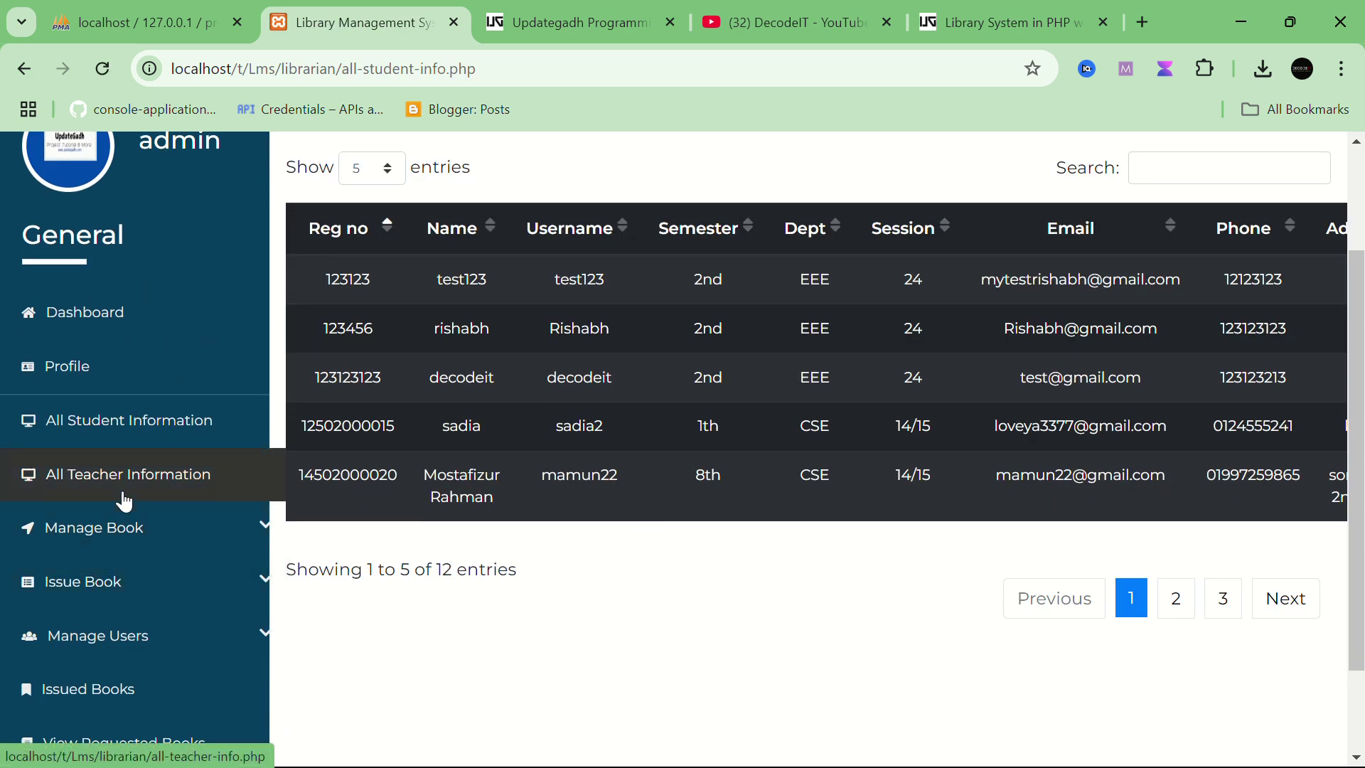
scroll(700, 486, up, 2)
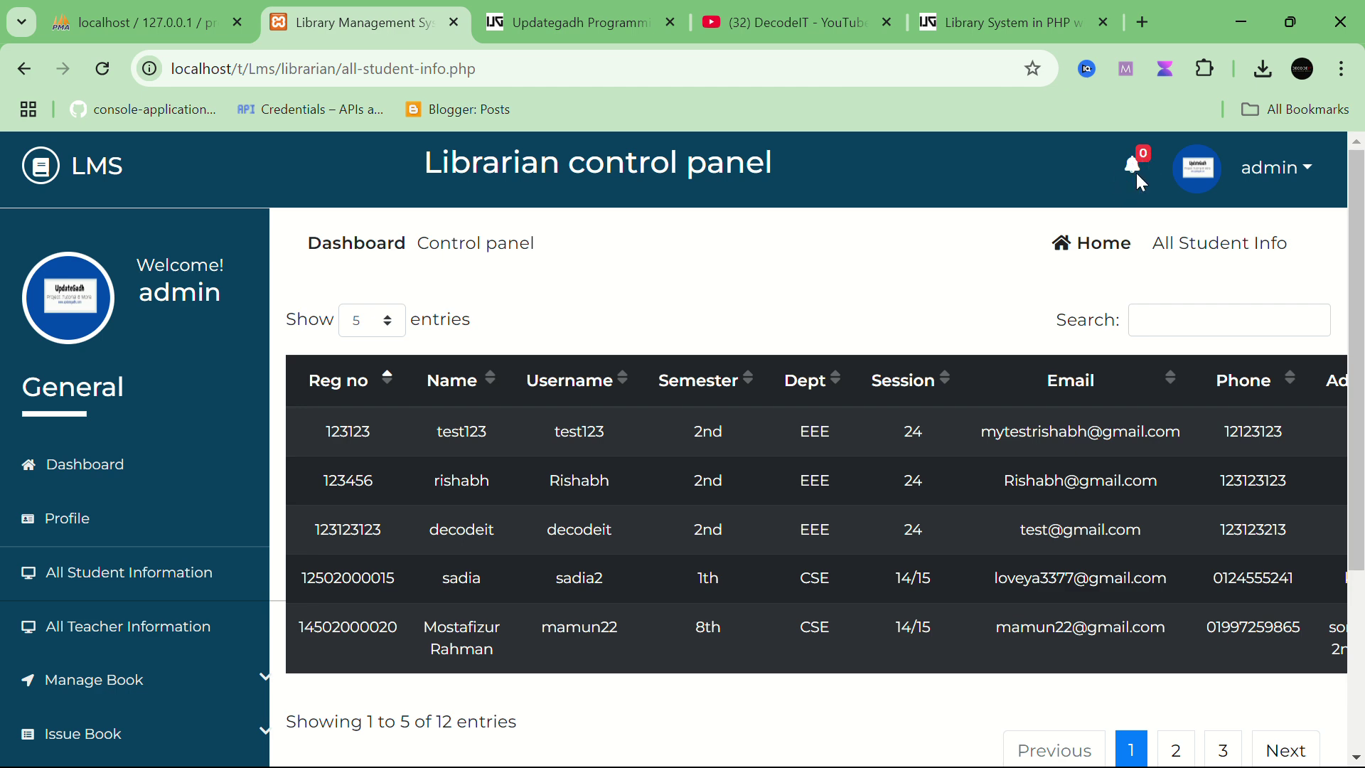
Step: Open View Requested Books, with requests such as Java and Outliers, and expand Send Message To User
click(1136, 175)
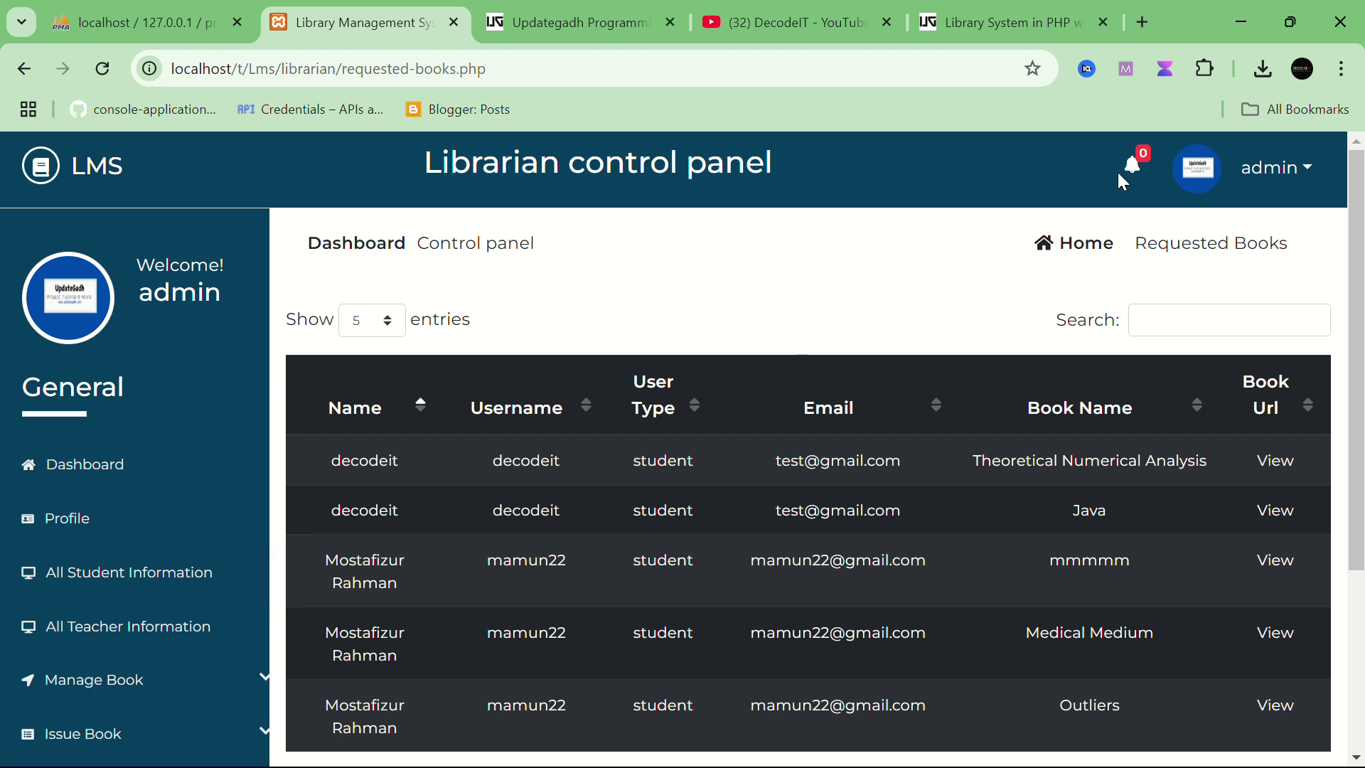
scroll(61, 588, down, 4)
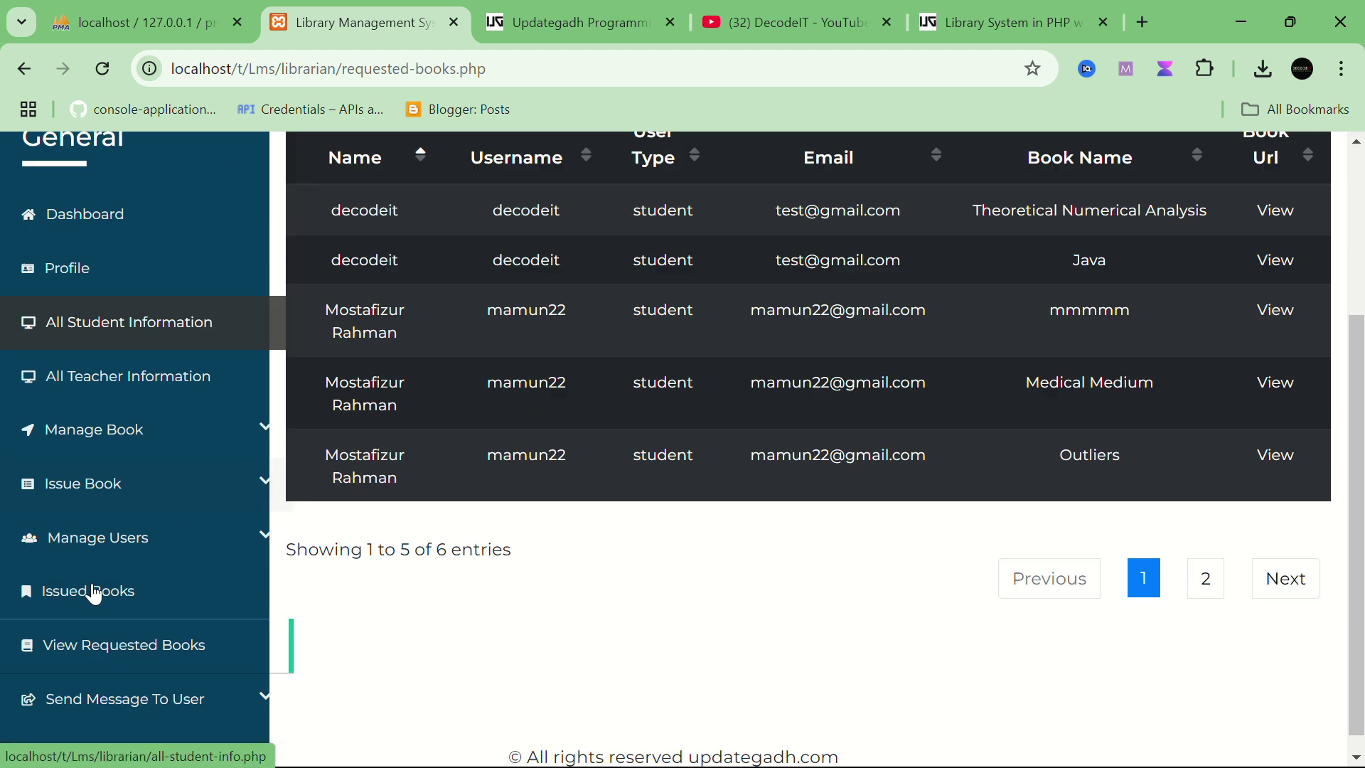
click(92, 706)
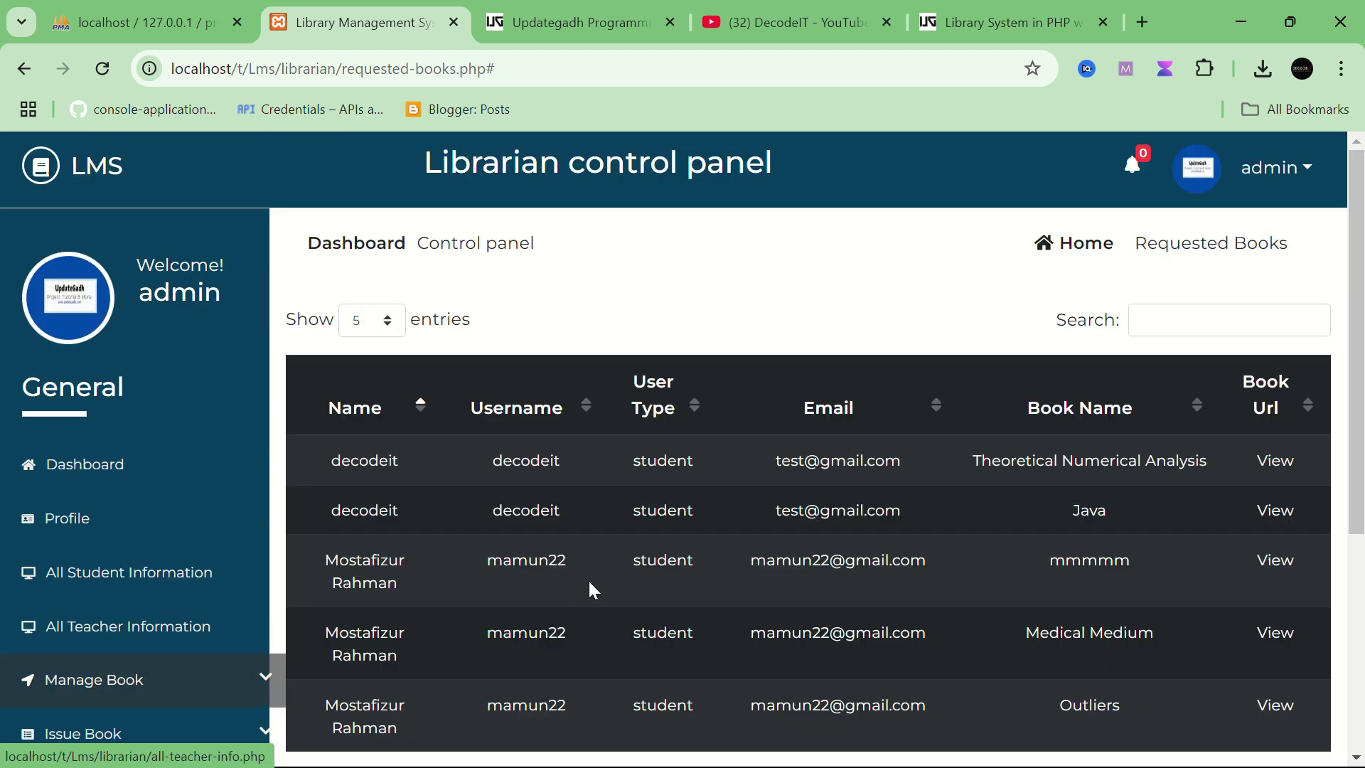
scroll(588, 578, down, 5)
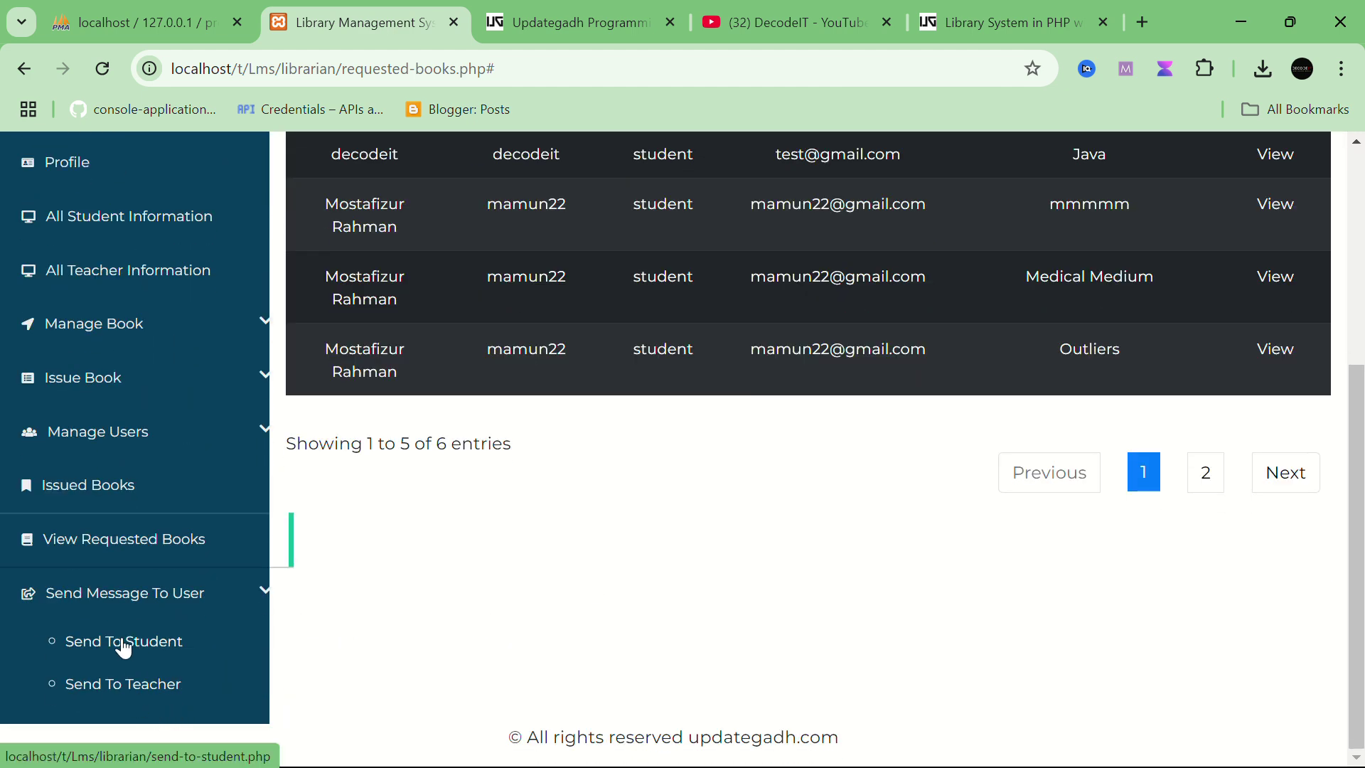
scroll(491, 416, up, 2)
scroll(490, 416, down, 2)
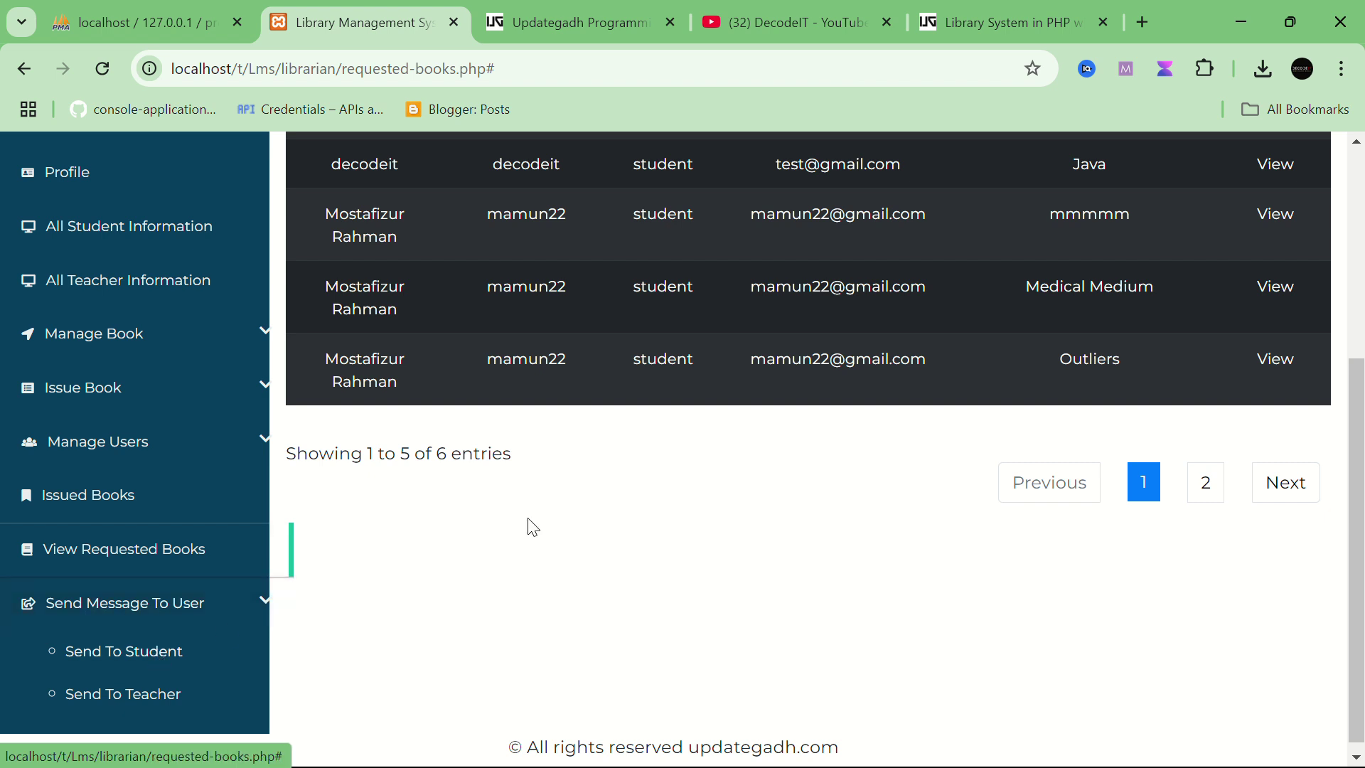
scroll(557, 503, up, 1)
scroll(546, 512, down, 1)
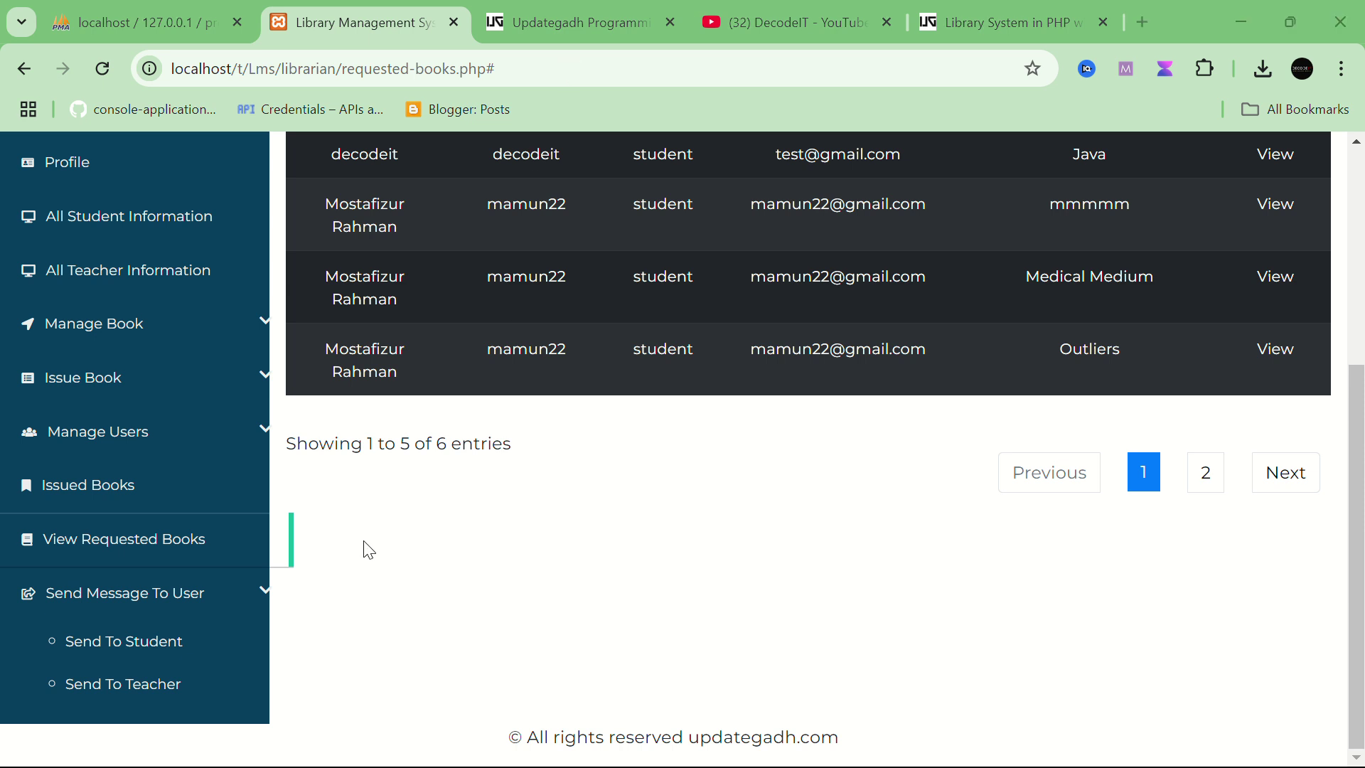
Step: Choose a student recipient, enter title 'Fees' and message 'this is for fees', and send it
click(169, 655)
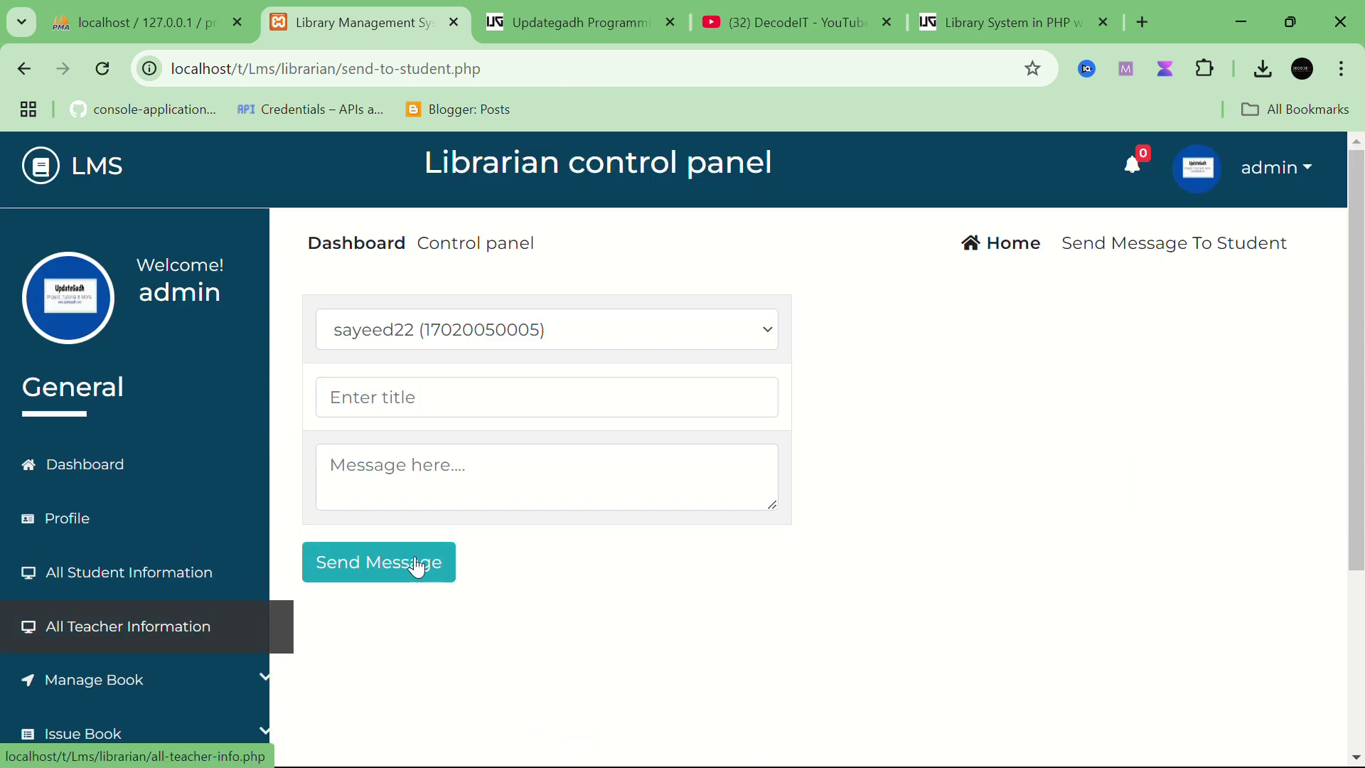
click(468, 344)
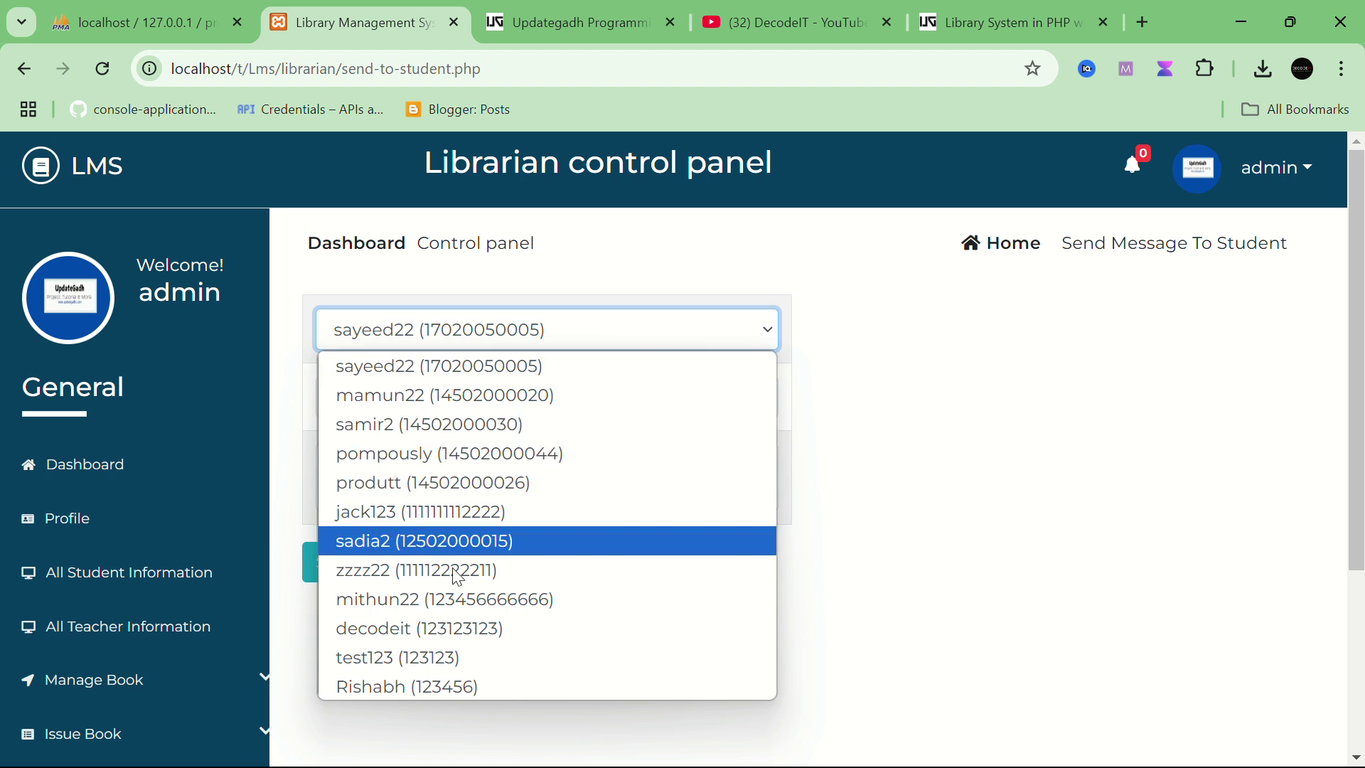
click(497, 693)
click(470, 398)
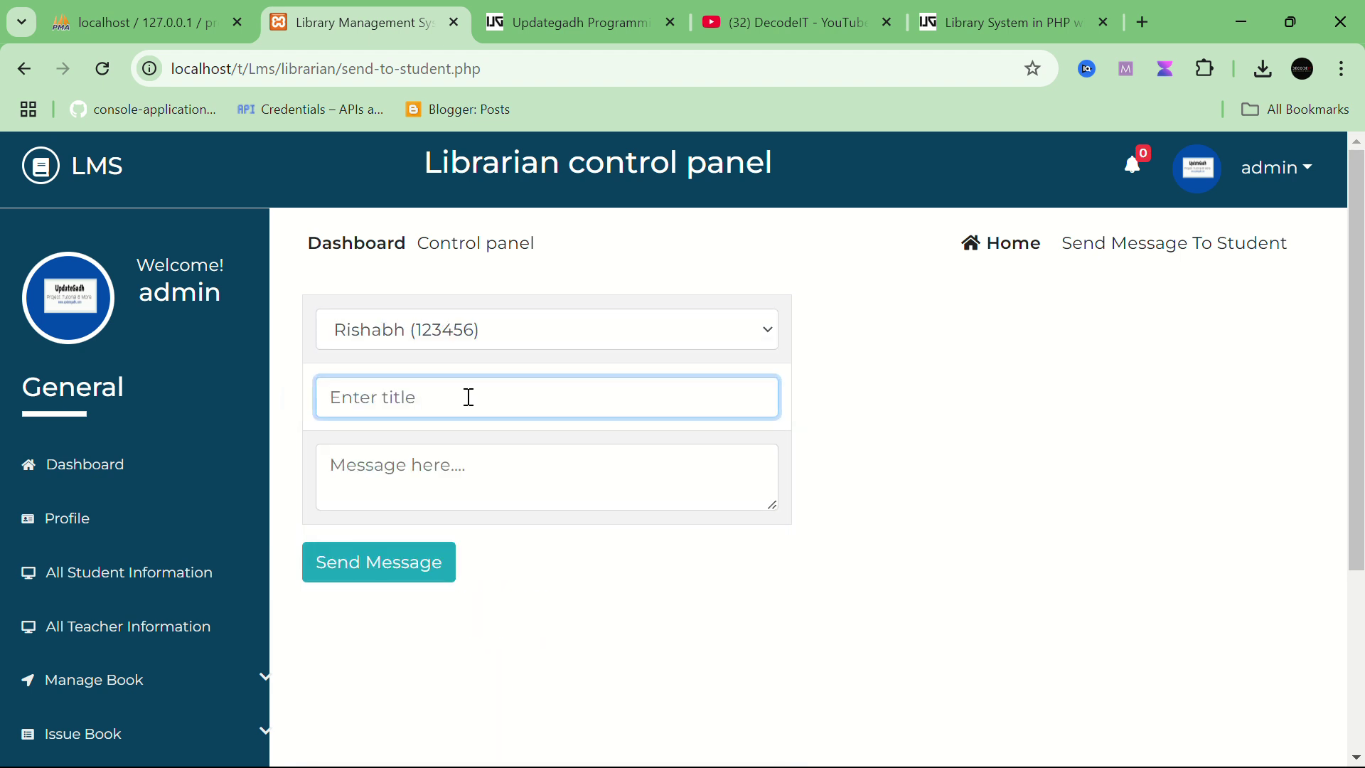
text(Fees)
click(469, 473)
text(this is )
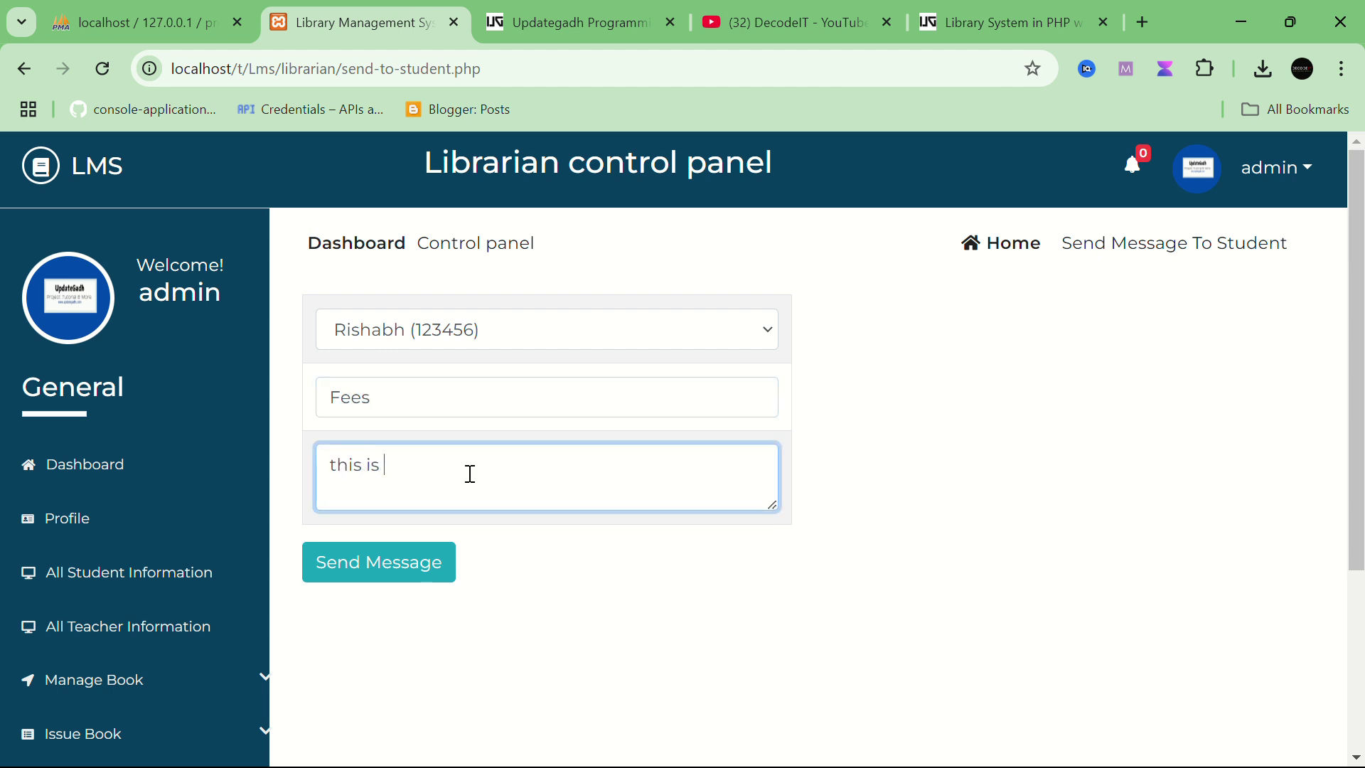
text(for fees)
click(390, 588)
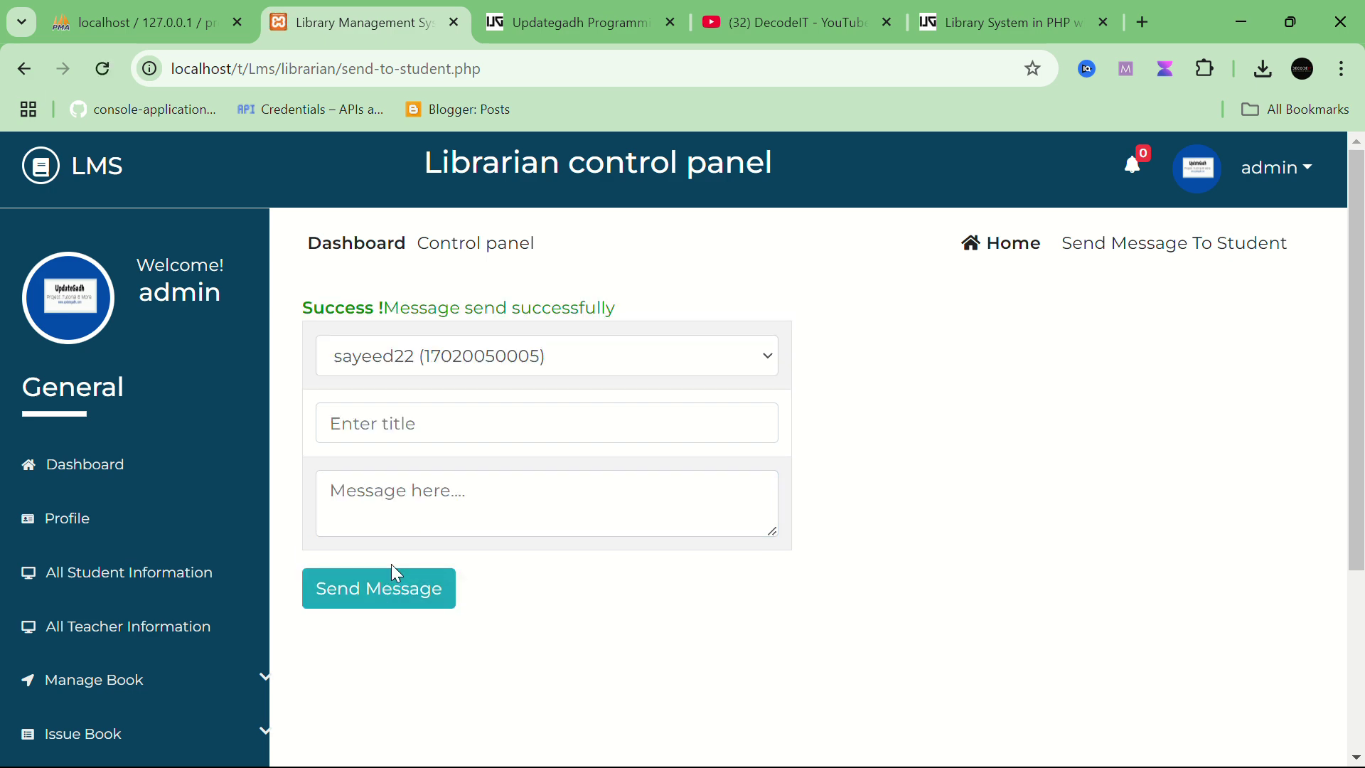
Step: Open the Send Message To Teacher form and choose a teacher as the recipient
scroll(362, 518, down, 3)
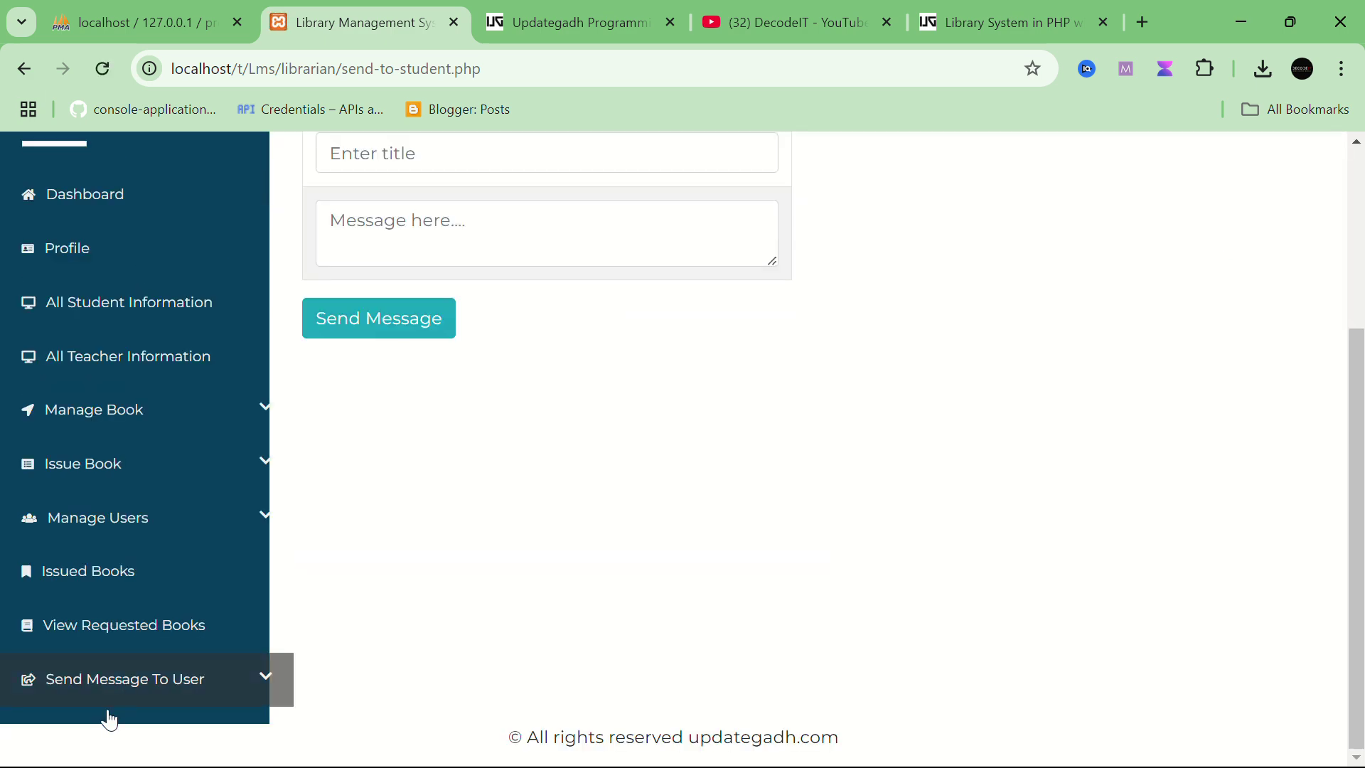
click(173, 688)
scroll(177, 693, down, 3)
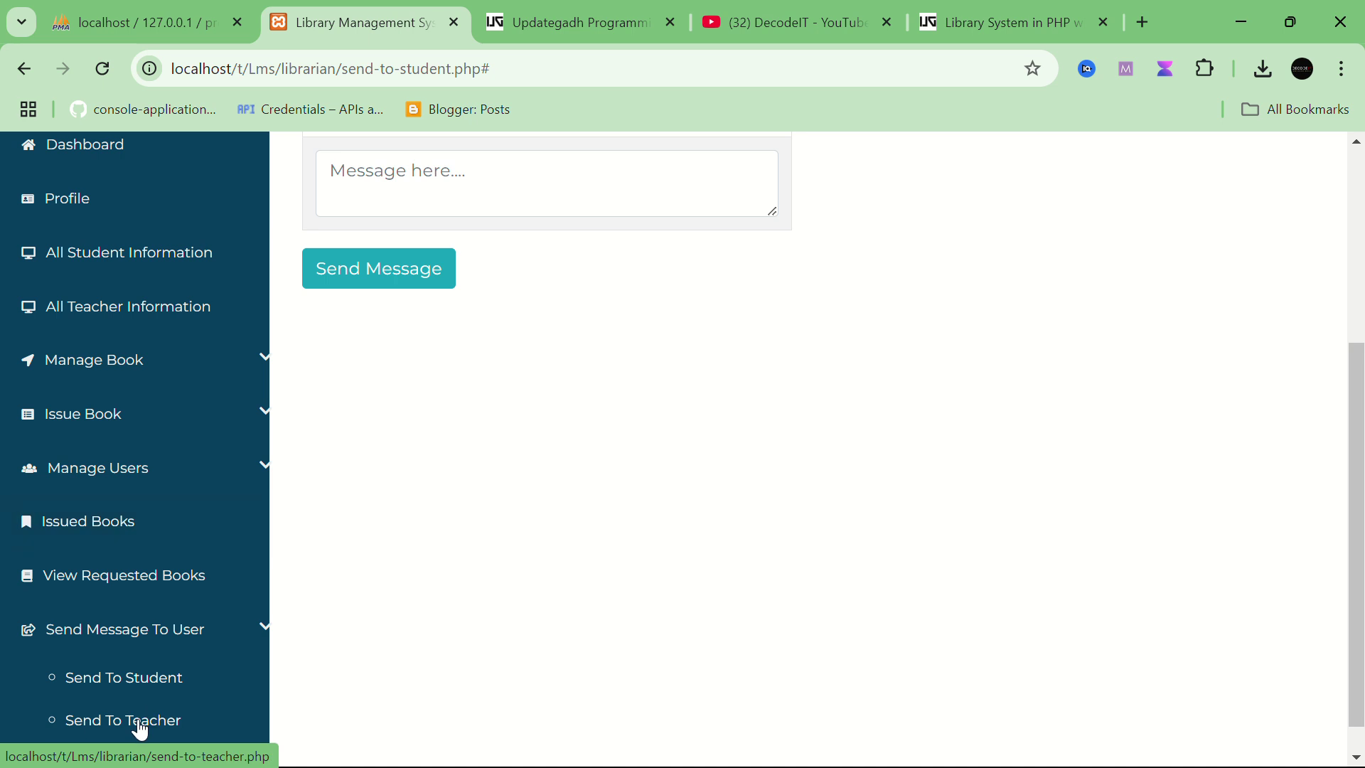
click(142, 725)
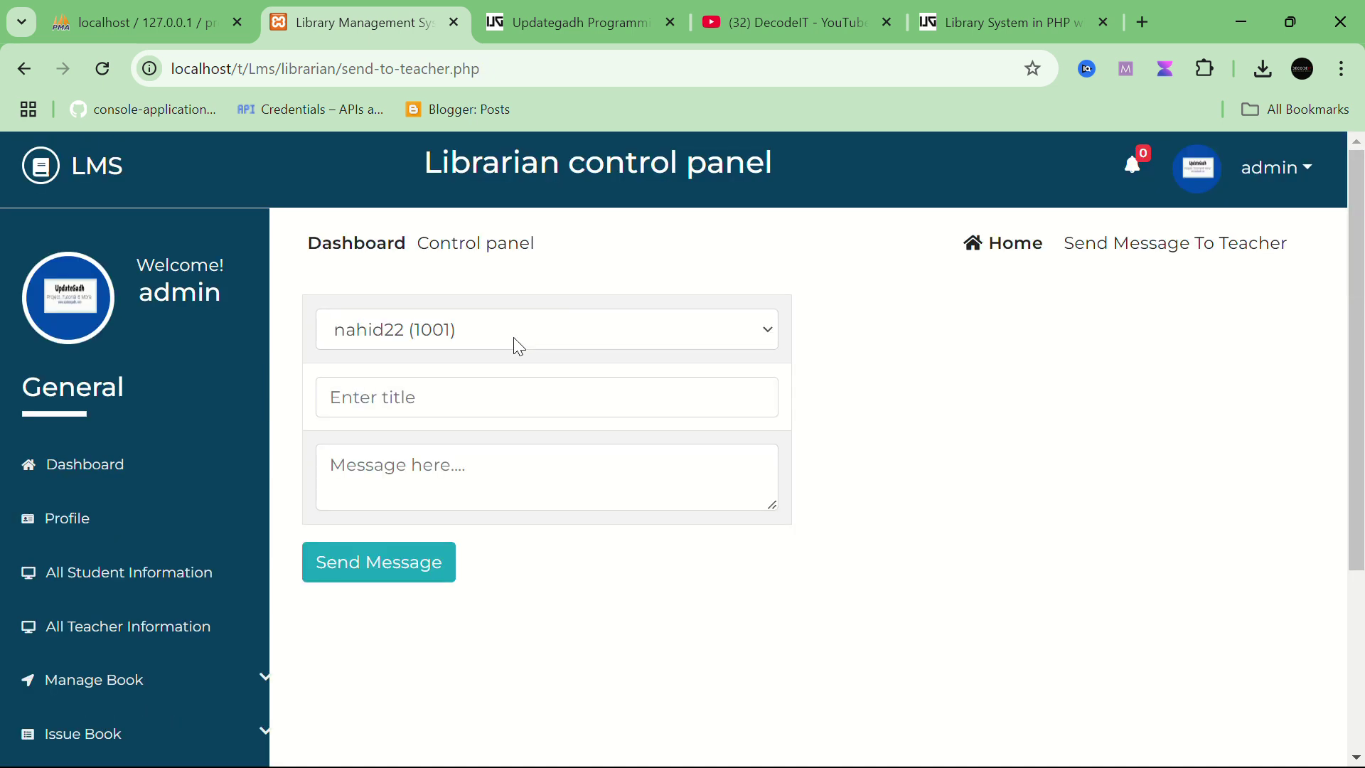
click(519, 347)
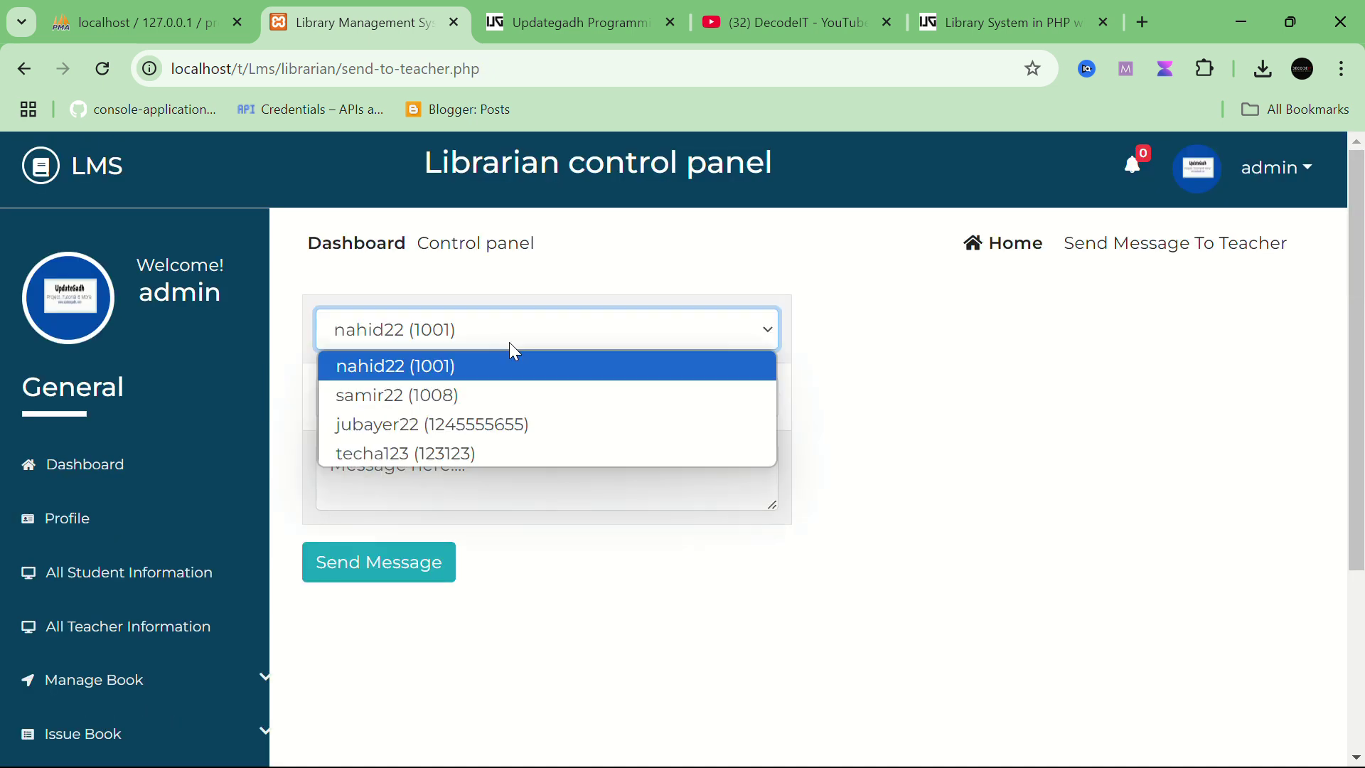
click(446, 460)
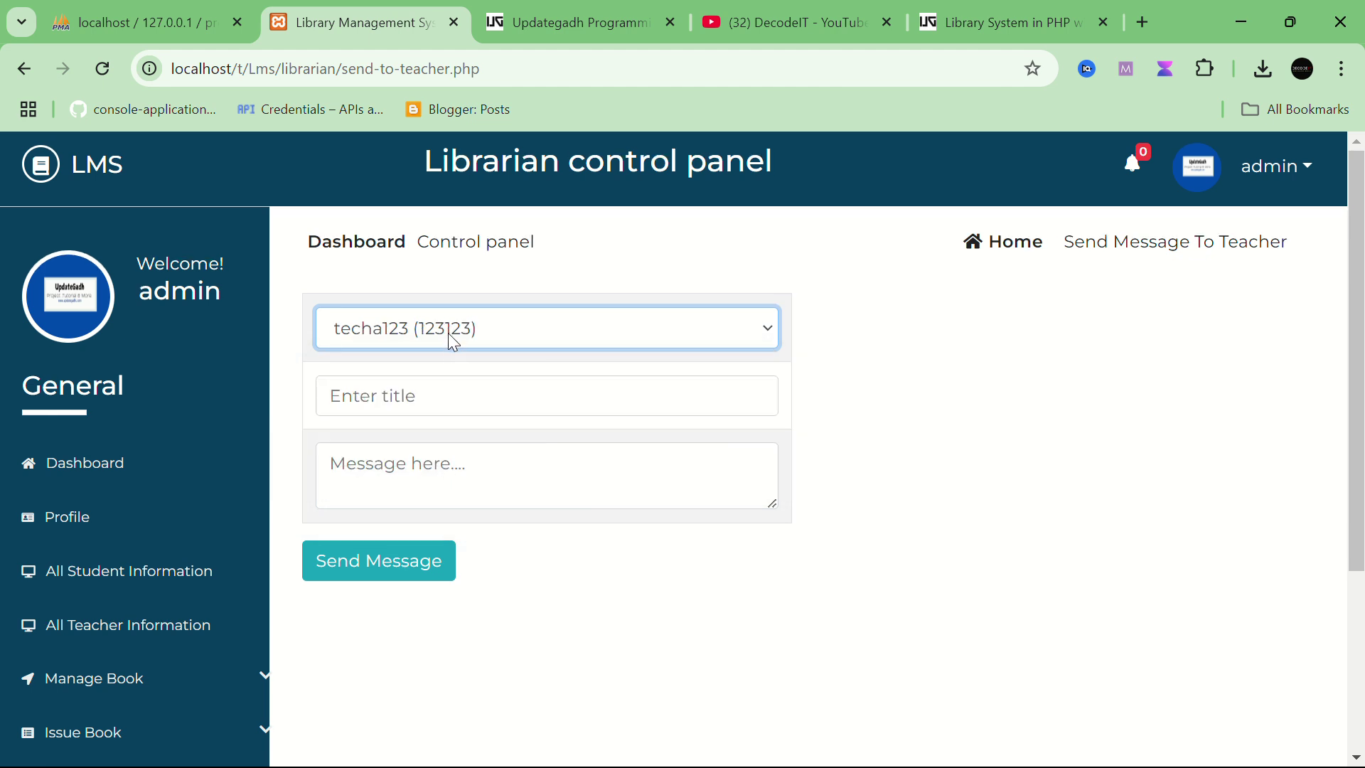
scroll(449, 335, down, 4)
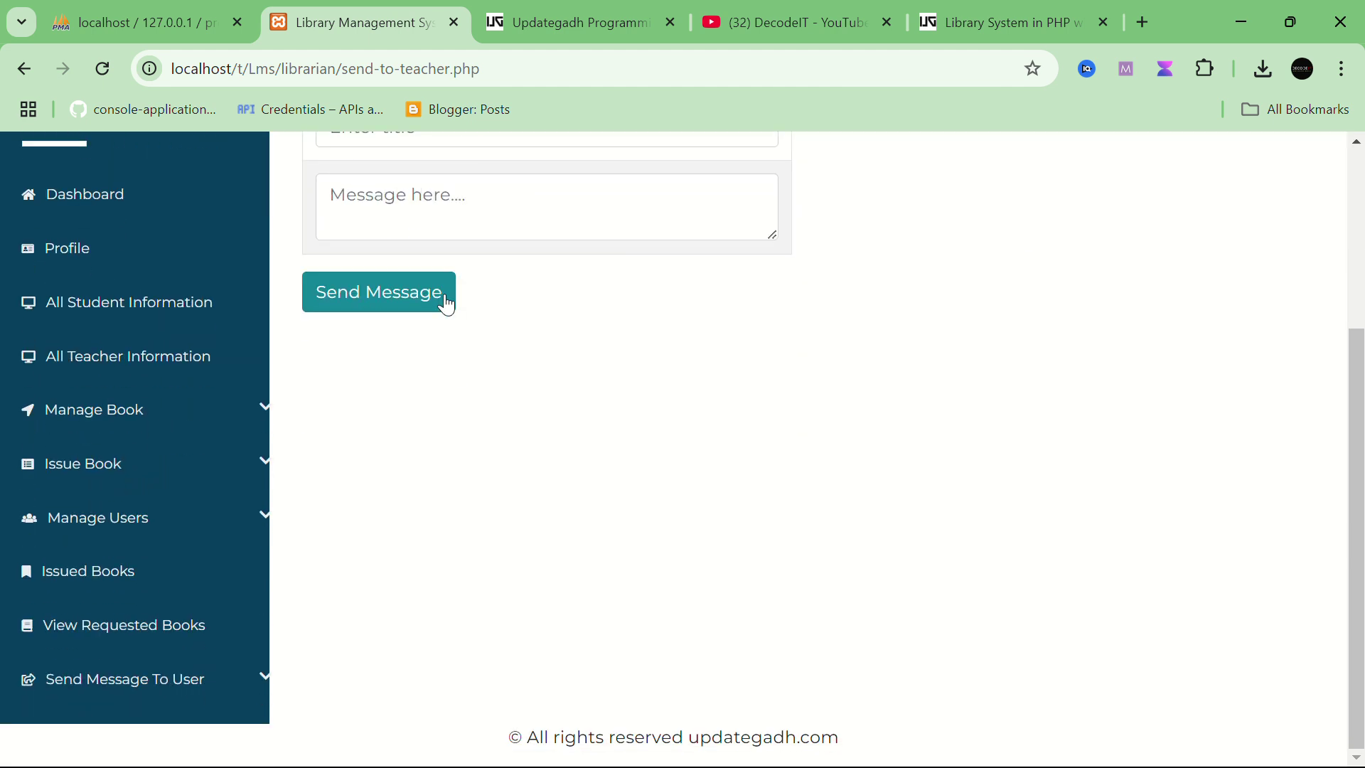
Step: Open and reload the requested books list, scrolling through its entries
click(113, 633)
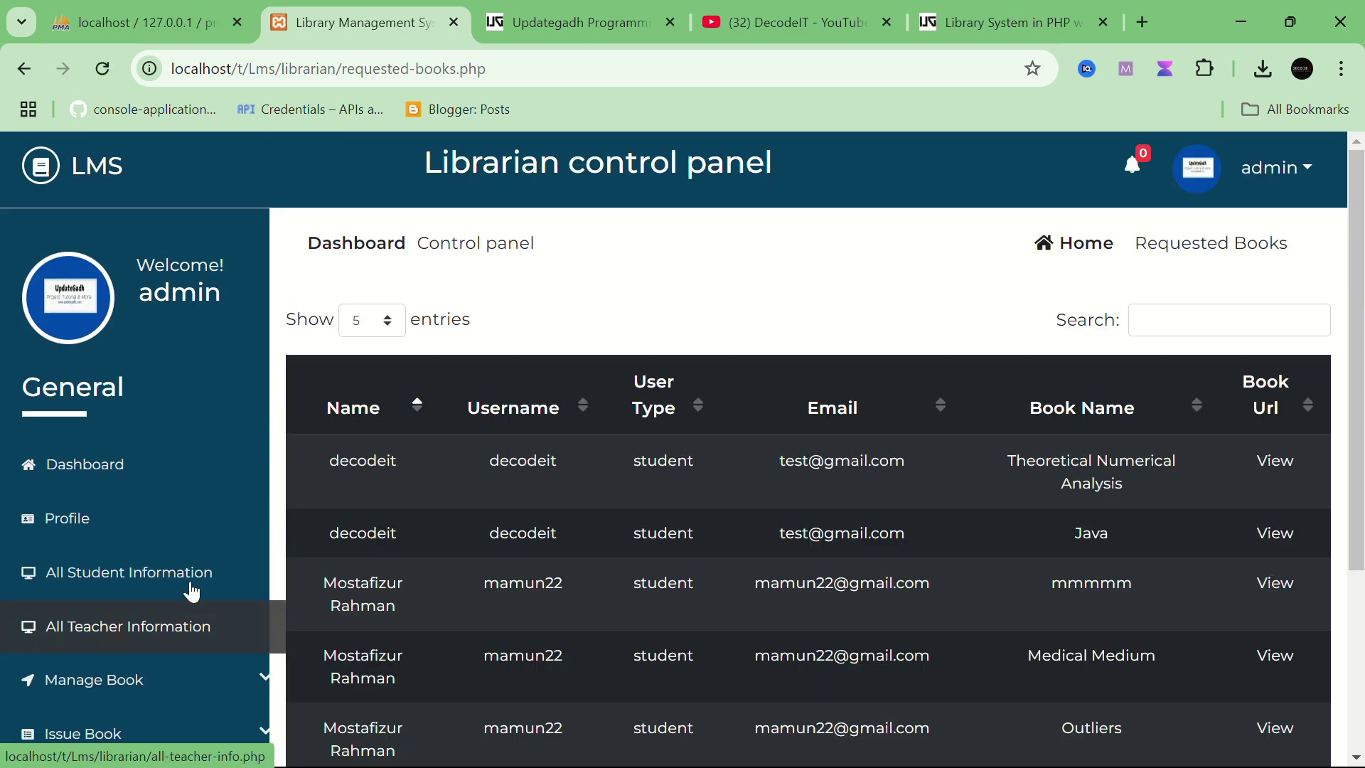
scroll(519, 463, down, 4)
scroll(536, 498, up, 2)
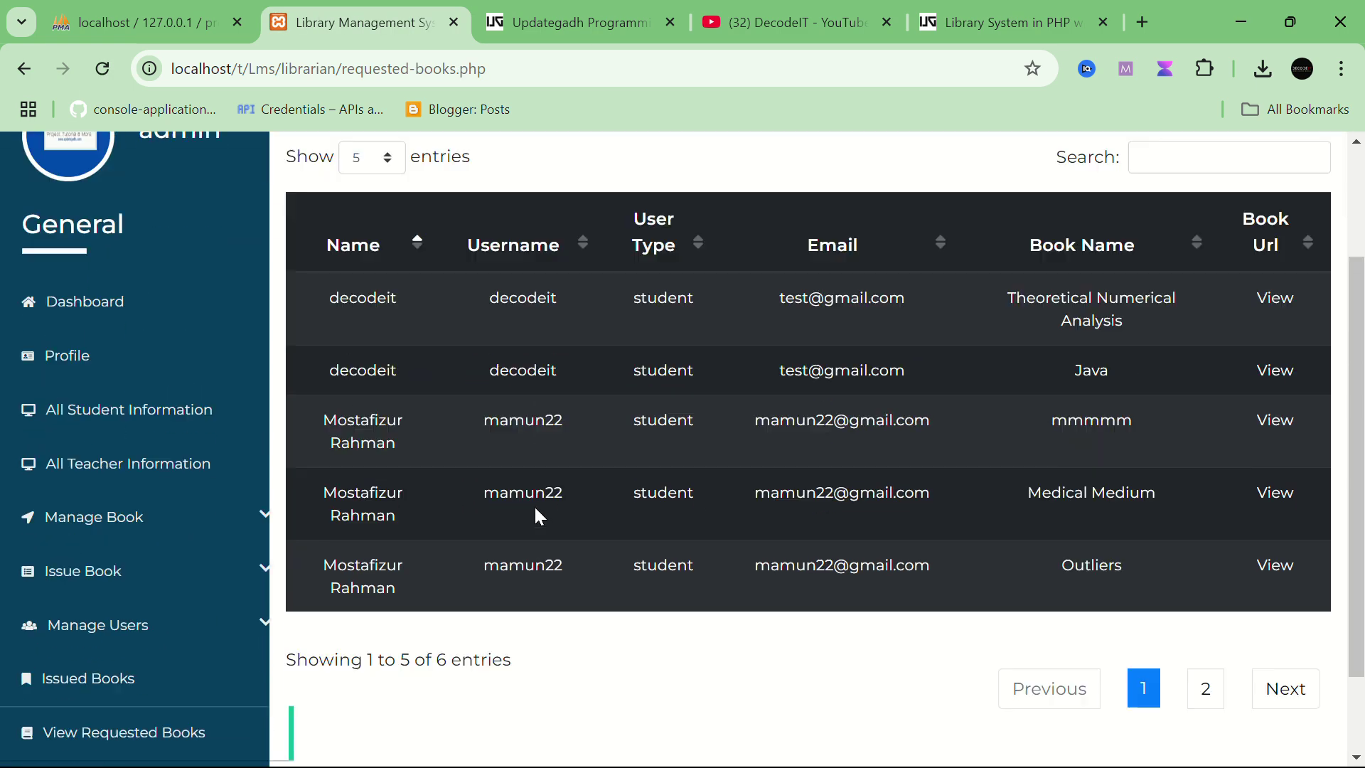
scroll(536, 511, down, 1)
scroll(536, 514, up, 2)
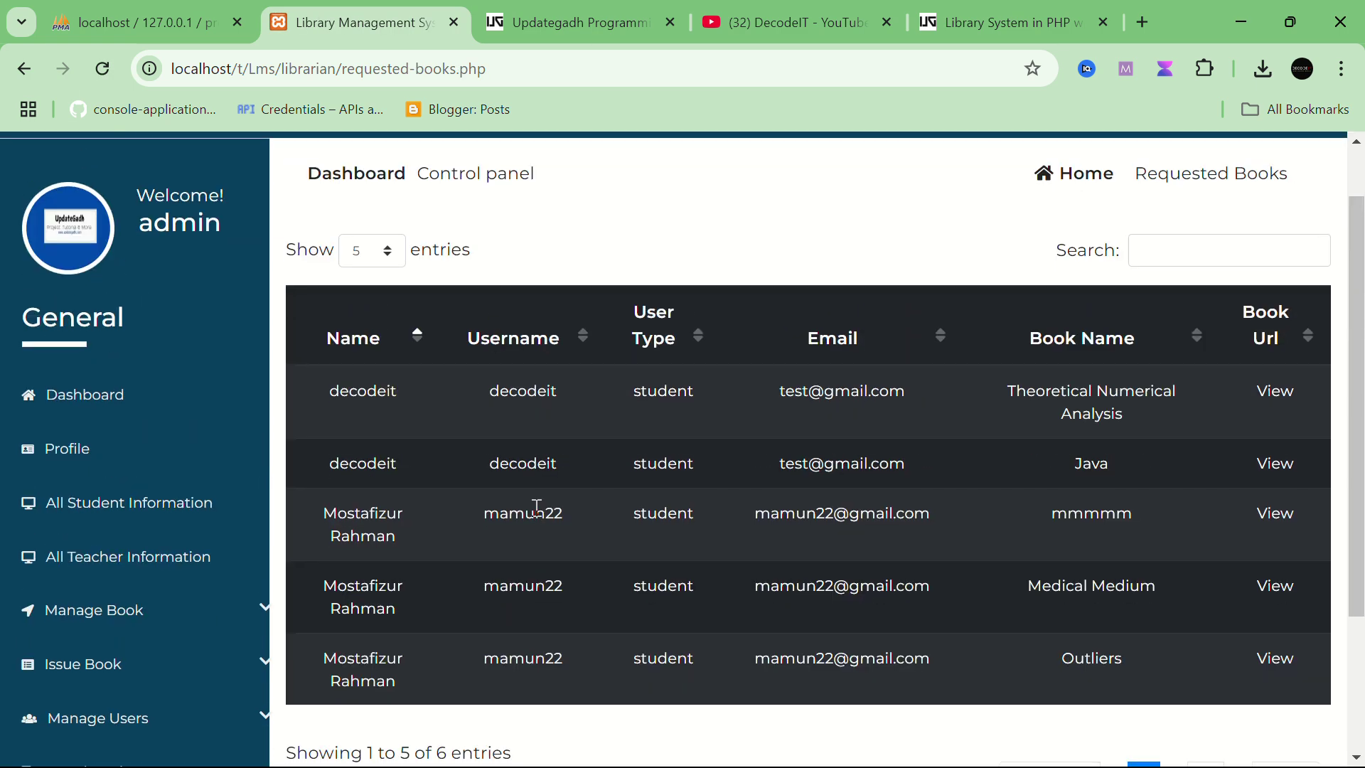
scroll(536, 514, down, 3)
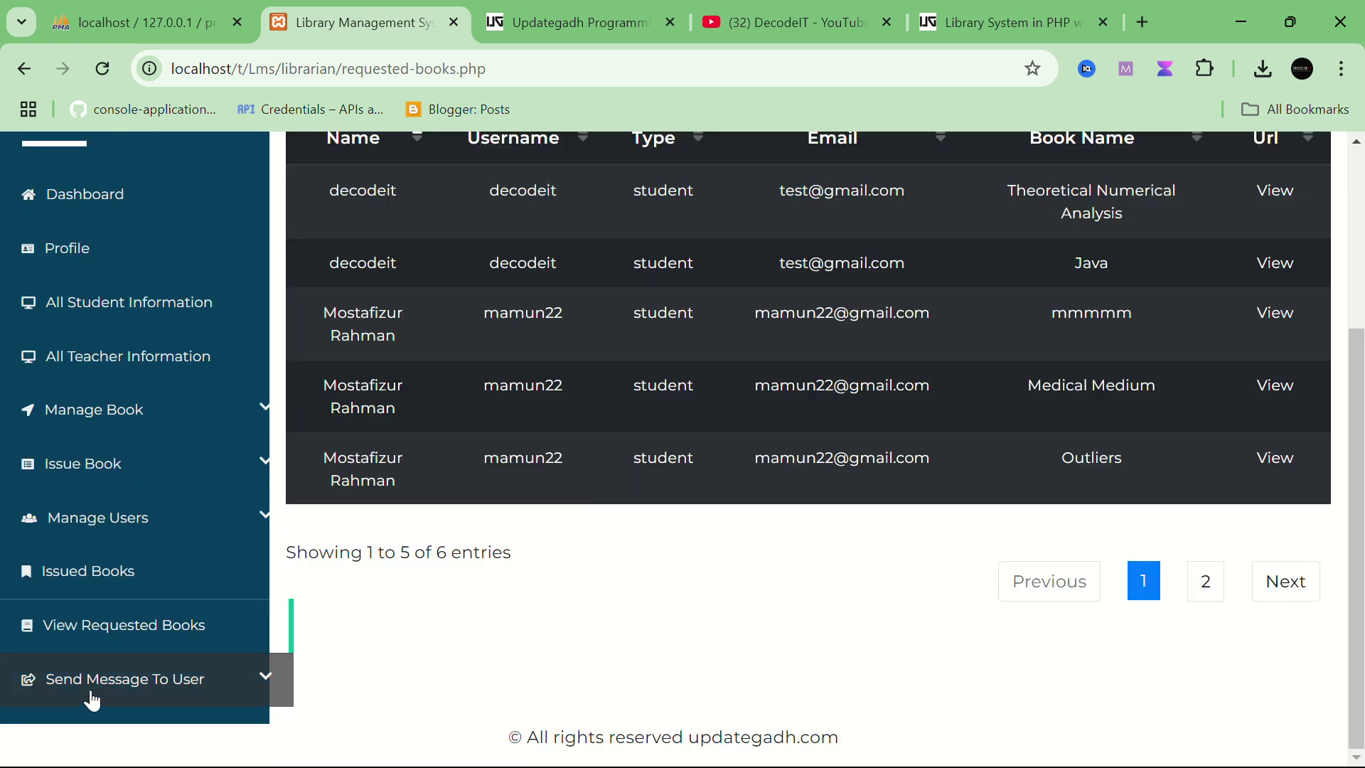
click(158, 633)
scroll(524, 458, down, 2)
scroll(527, 403, up, 1)
scroll(526, 403, down, 1)
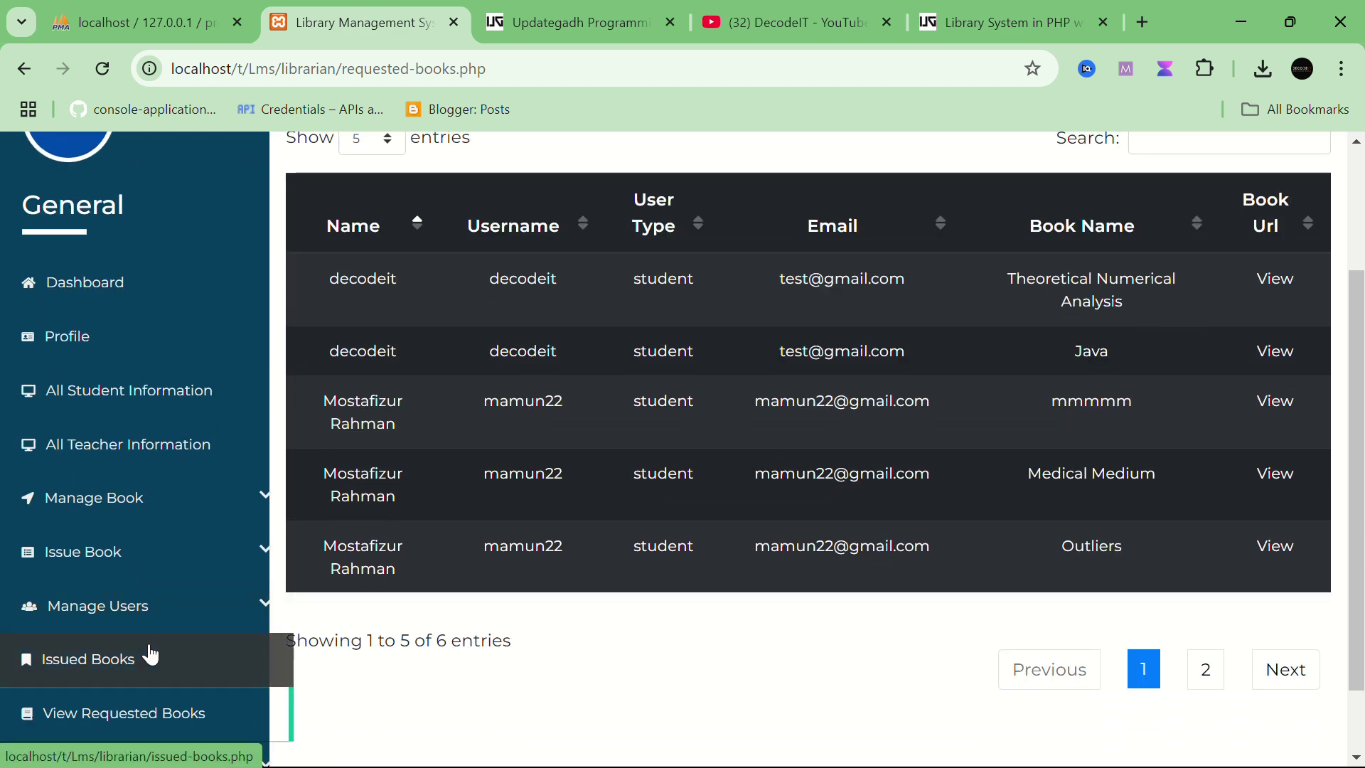
Step: Open Issued Books, sort the four entries by Return Date, and expand Manage Book
click(121, 658)
scroll(539, 531, down, 4)
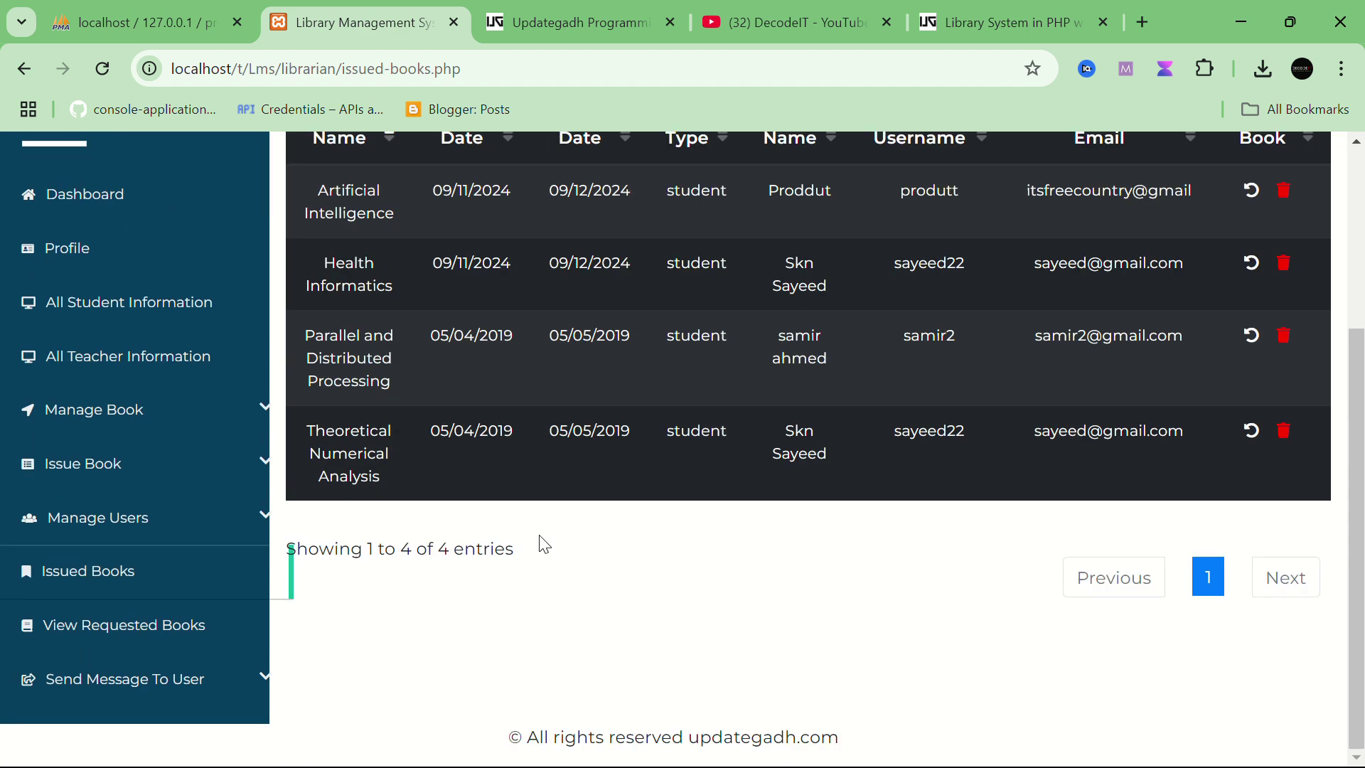
scroll(539, 532, up, 2)
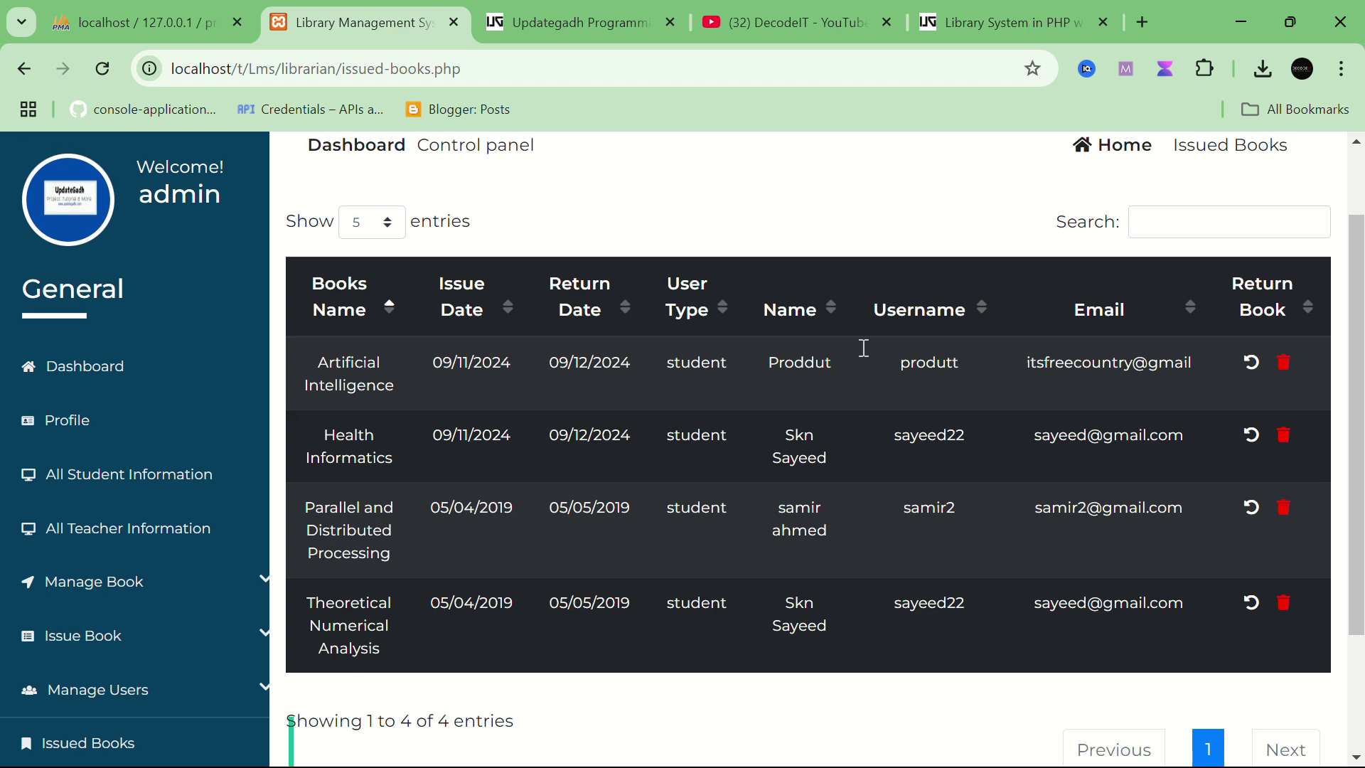
click(727, 314)
click(622, 308)
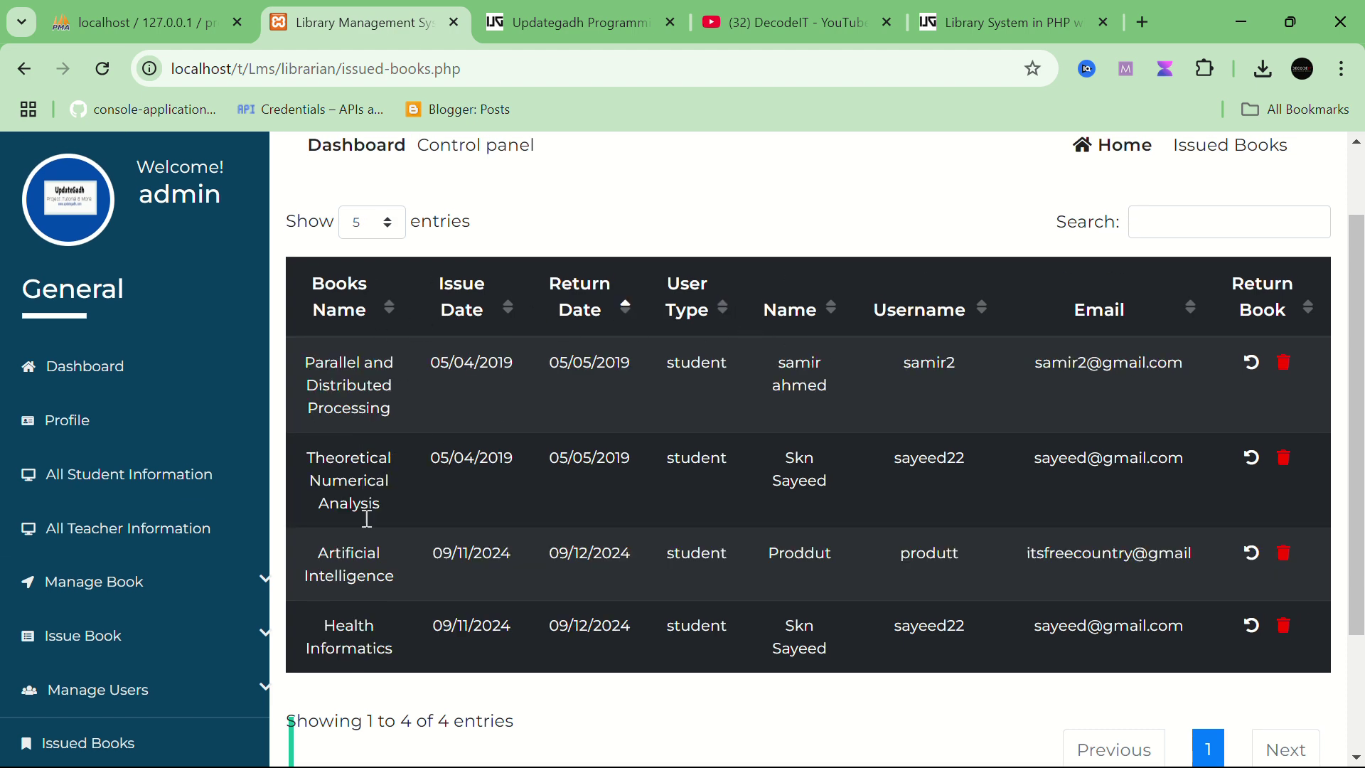
click(112, 603)
scroll(114, 540, down, 3)
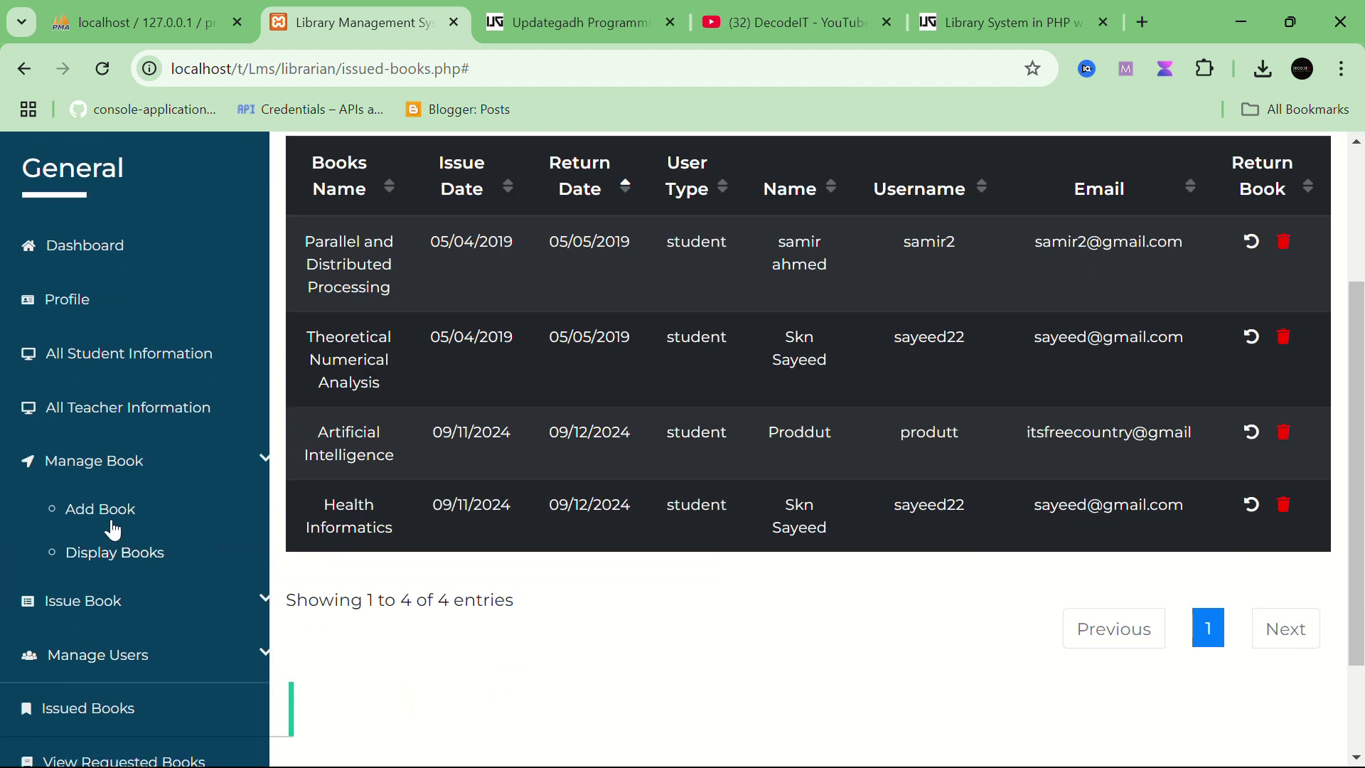
Step: Glance at the Add Book form, then open Display Books to list the catalogue
click(105, 510)
scroll(632, 464, down, 4)
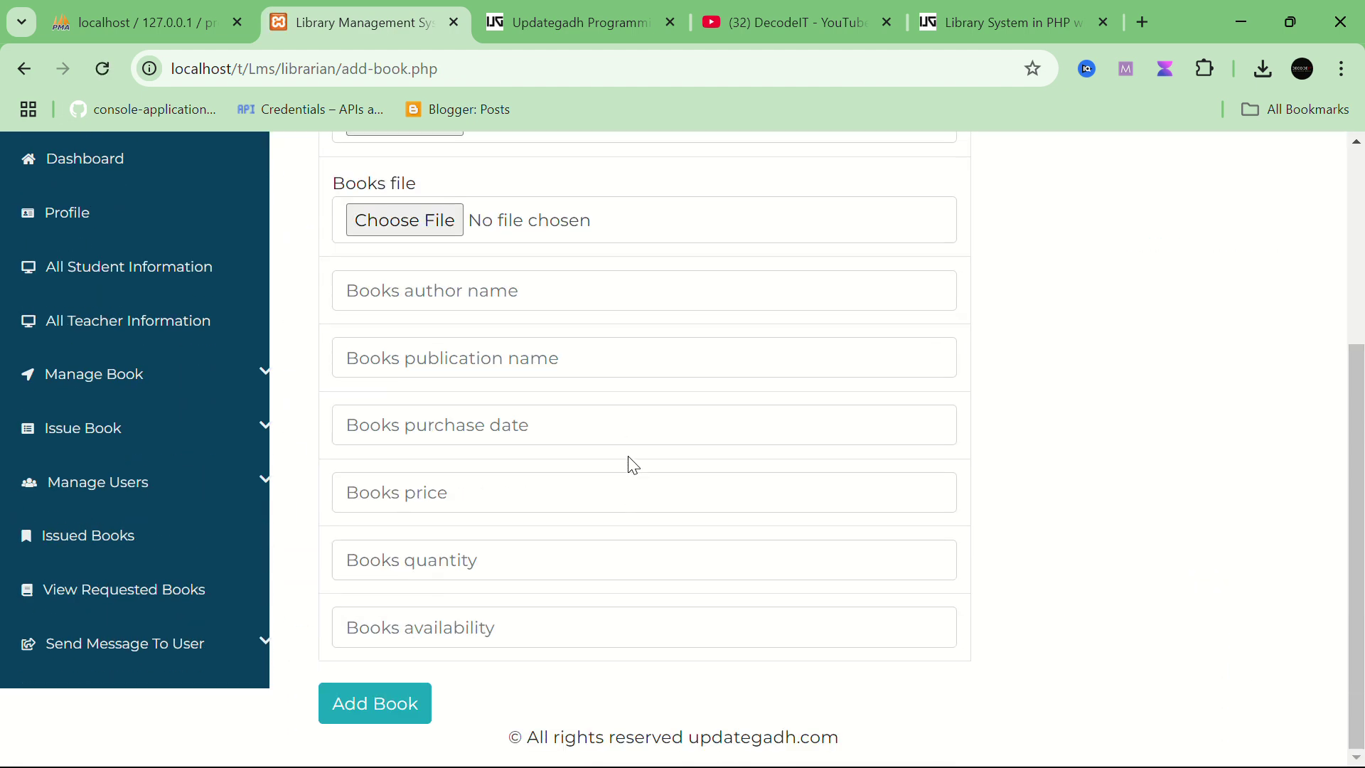
scroll(15, 619, up, 4)
scroll(21, 618, down, 3)
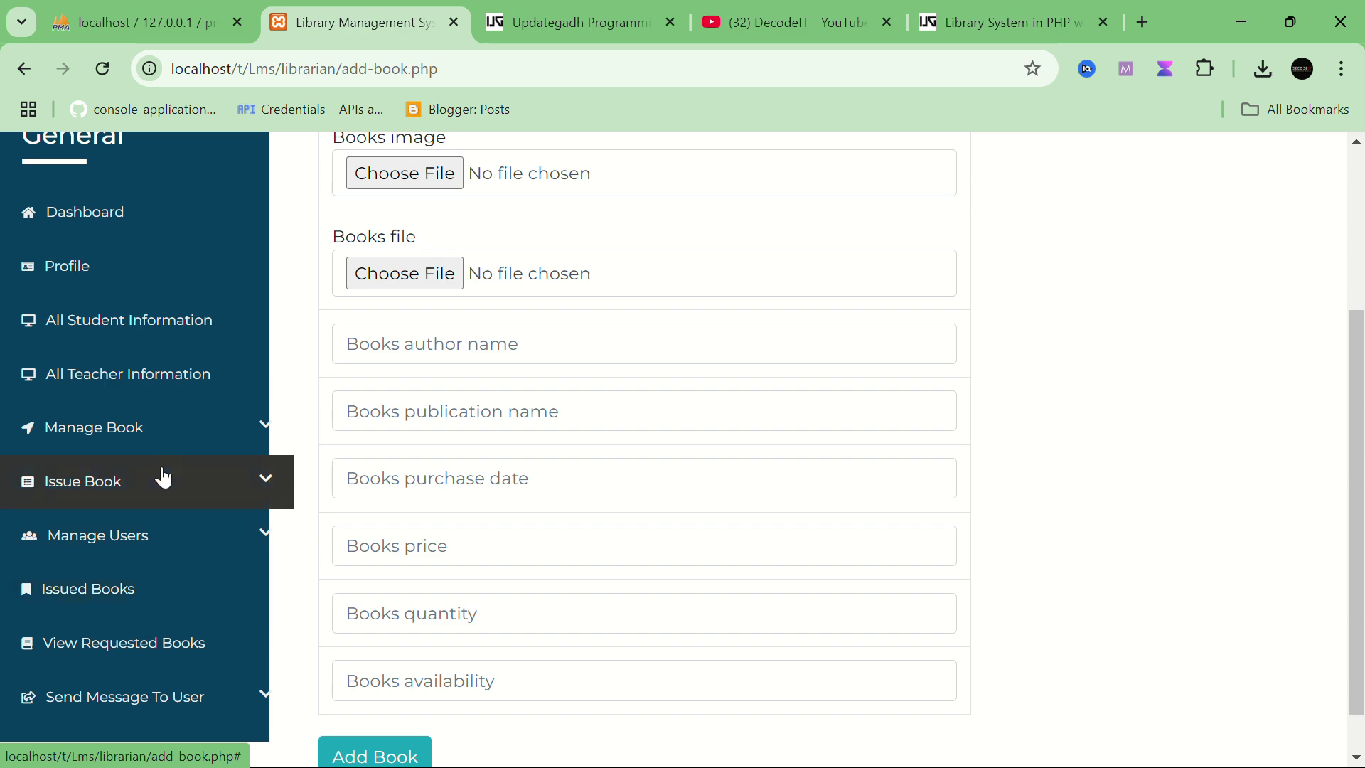
click(256, 435)
scroll(127, 569, down, 2)
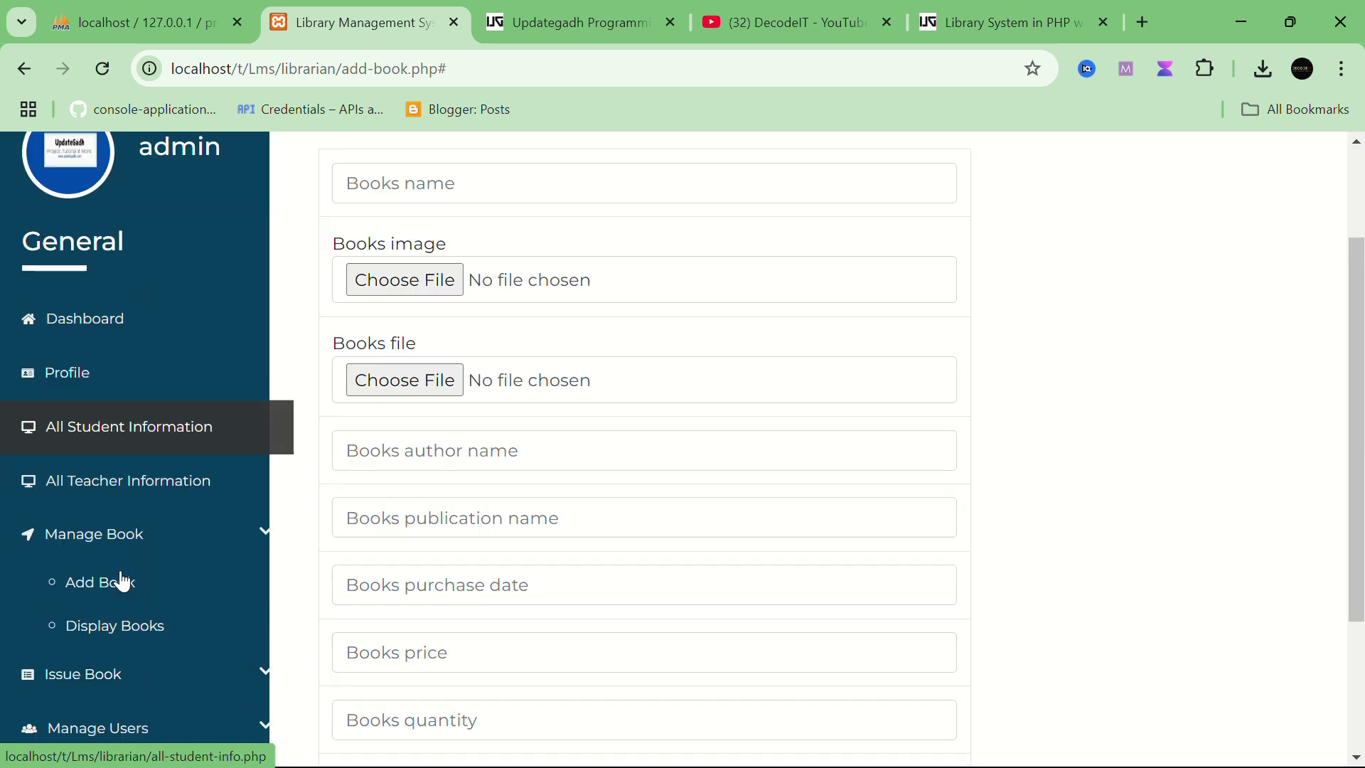
scroll(122, 554, down, 2)
click(121, 462)
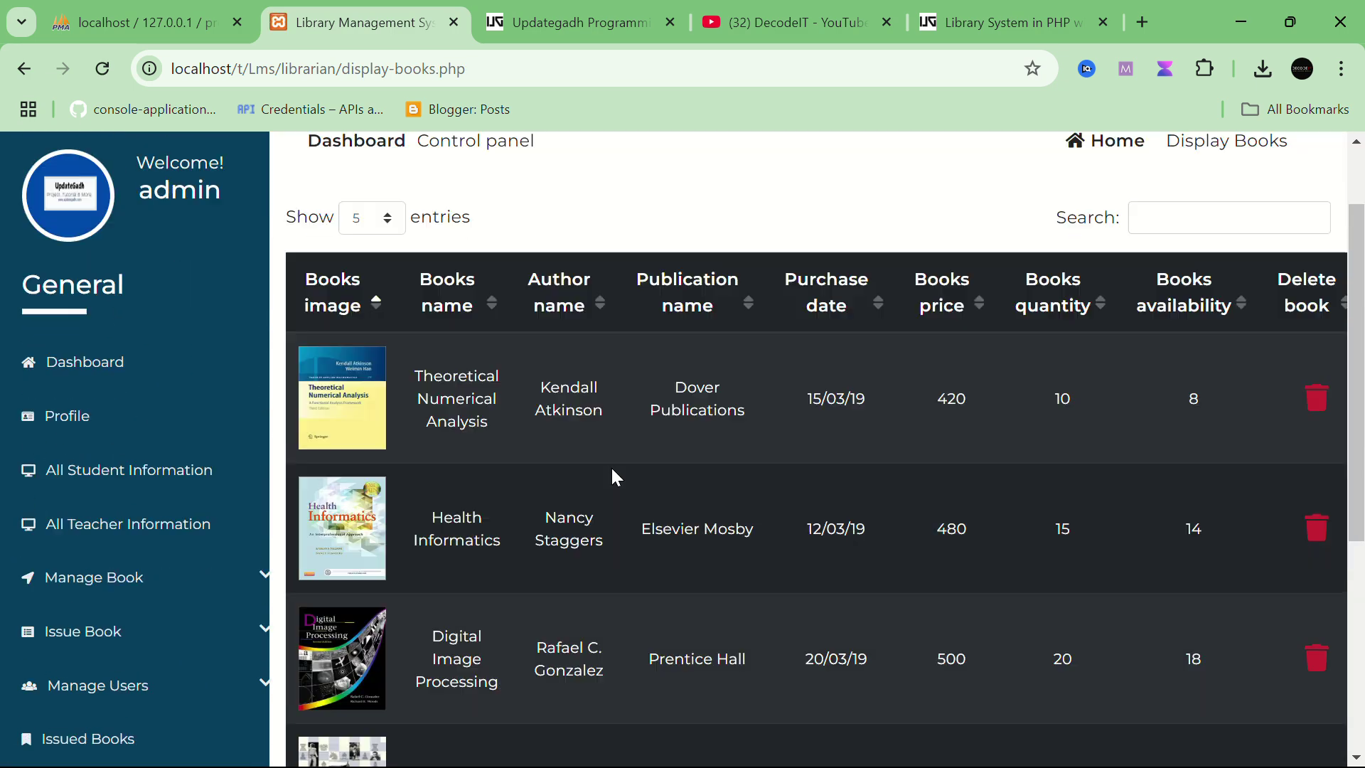
scroll(625, 474, down, 1)
scroll(706, 412, up, 2)
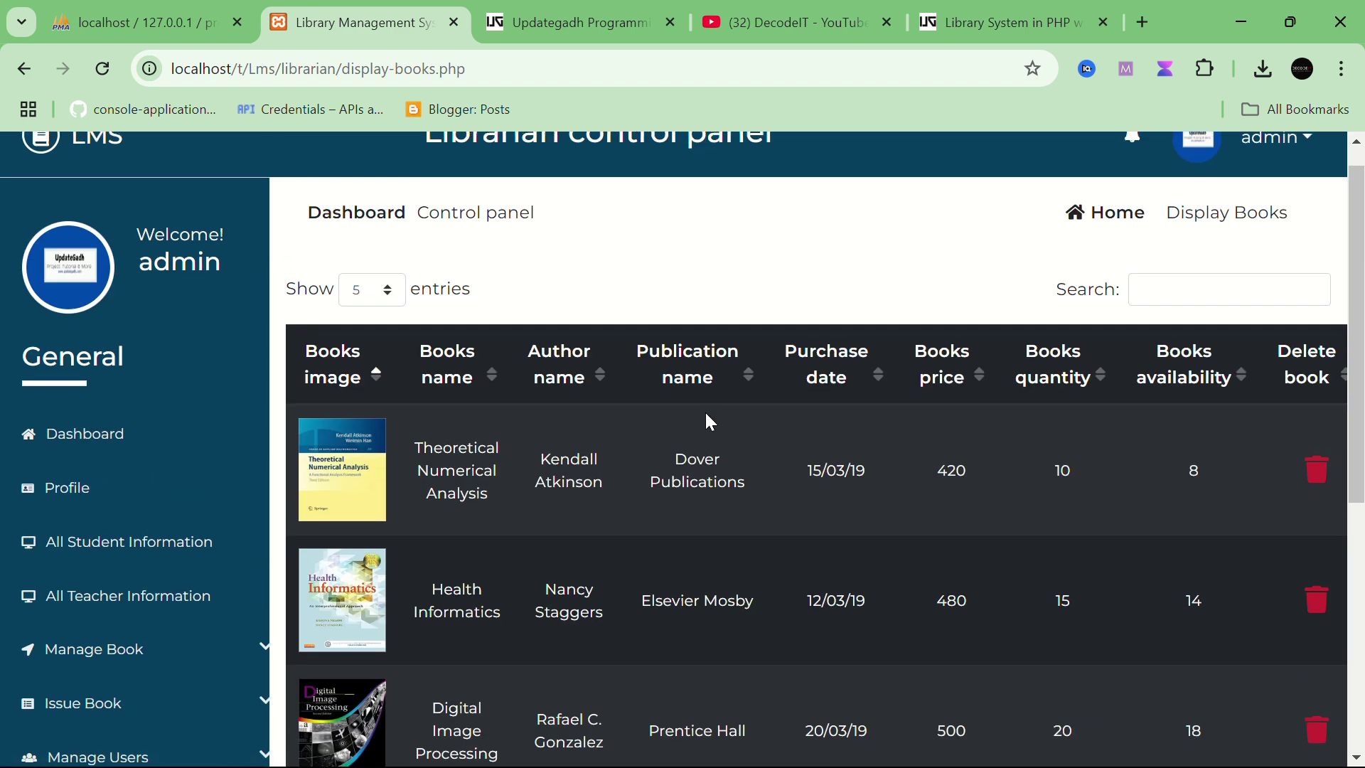
scroll(706, 412, down, 5)
scroll(707, 412, up, 5)
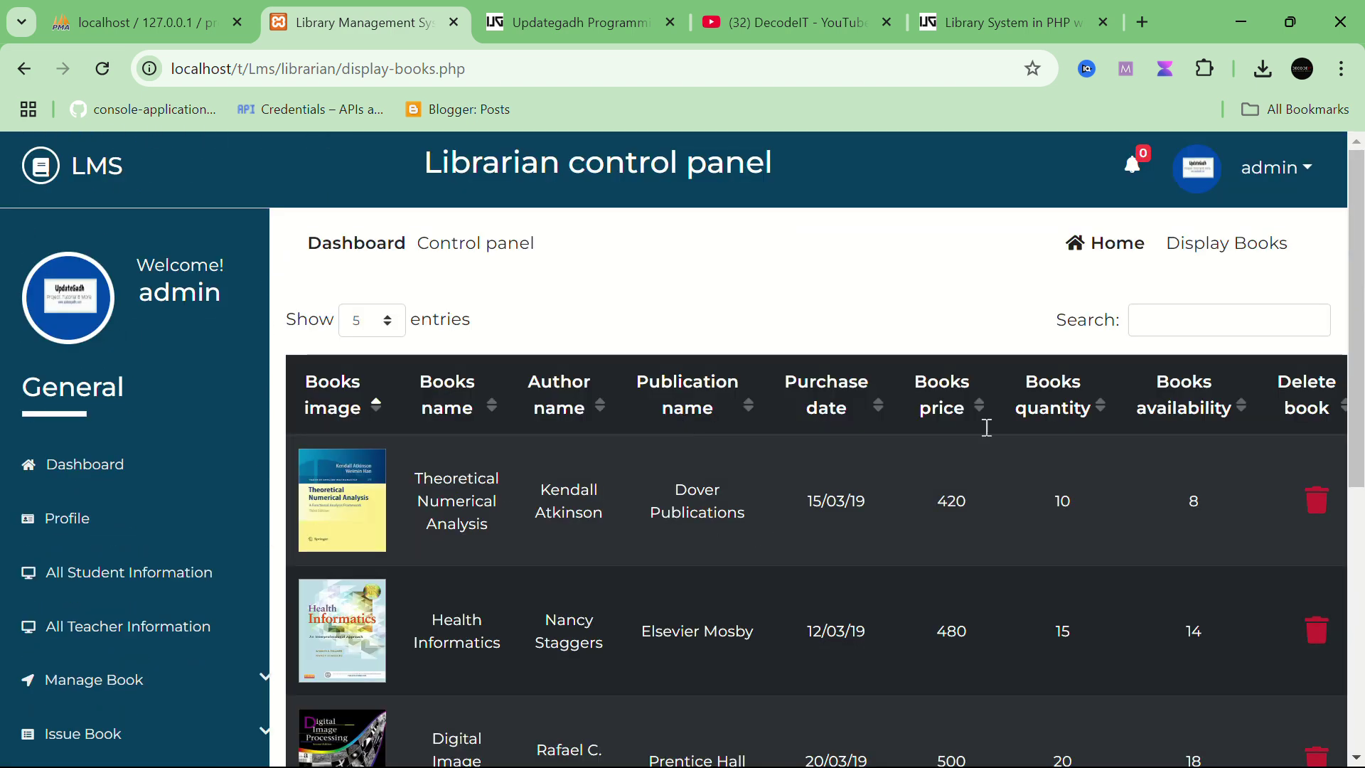
Step: Highlight the first book's price 420, quantity 10 and 8 available copies
double_click(956, 499)
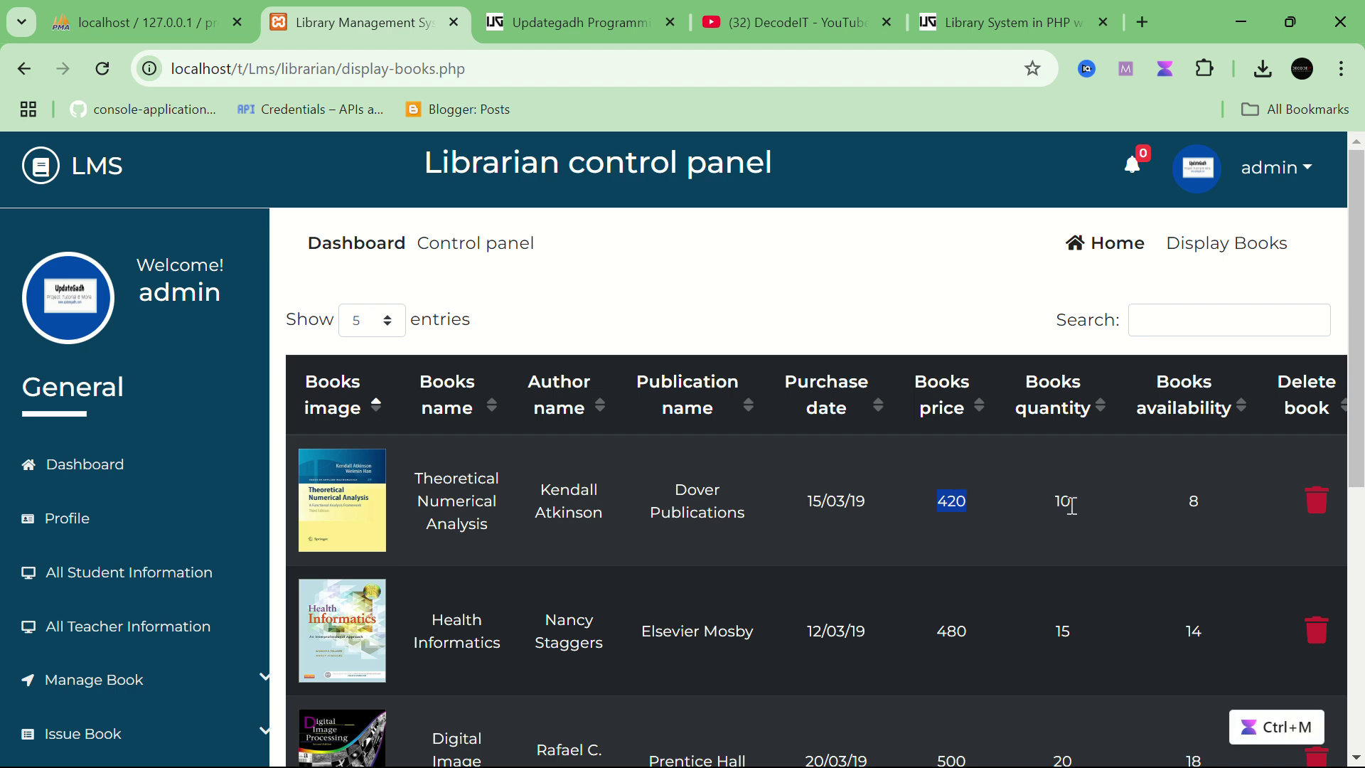
drag(1063, 504, 1164, 500)
double_click(1193, 502)
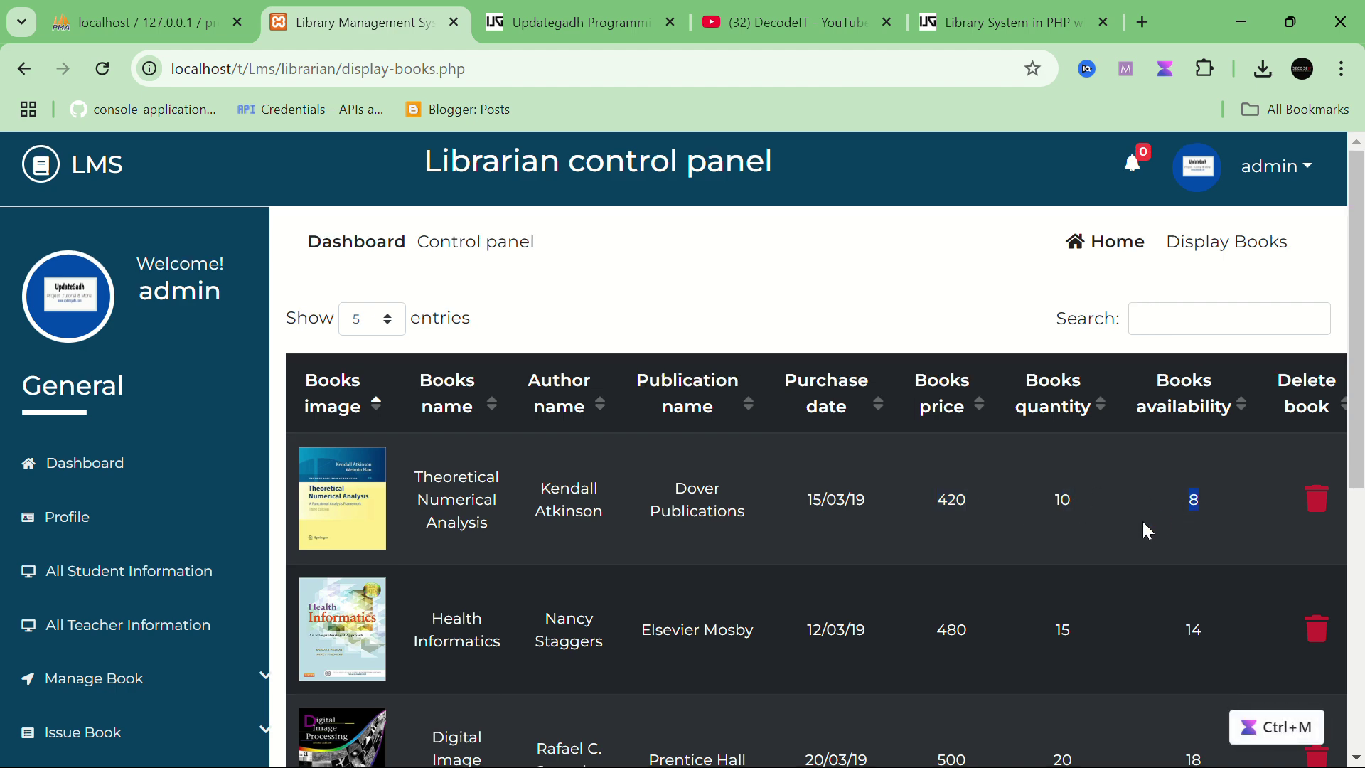
scroll(1141, 519, down, 1)
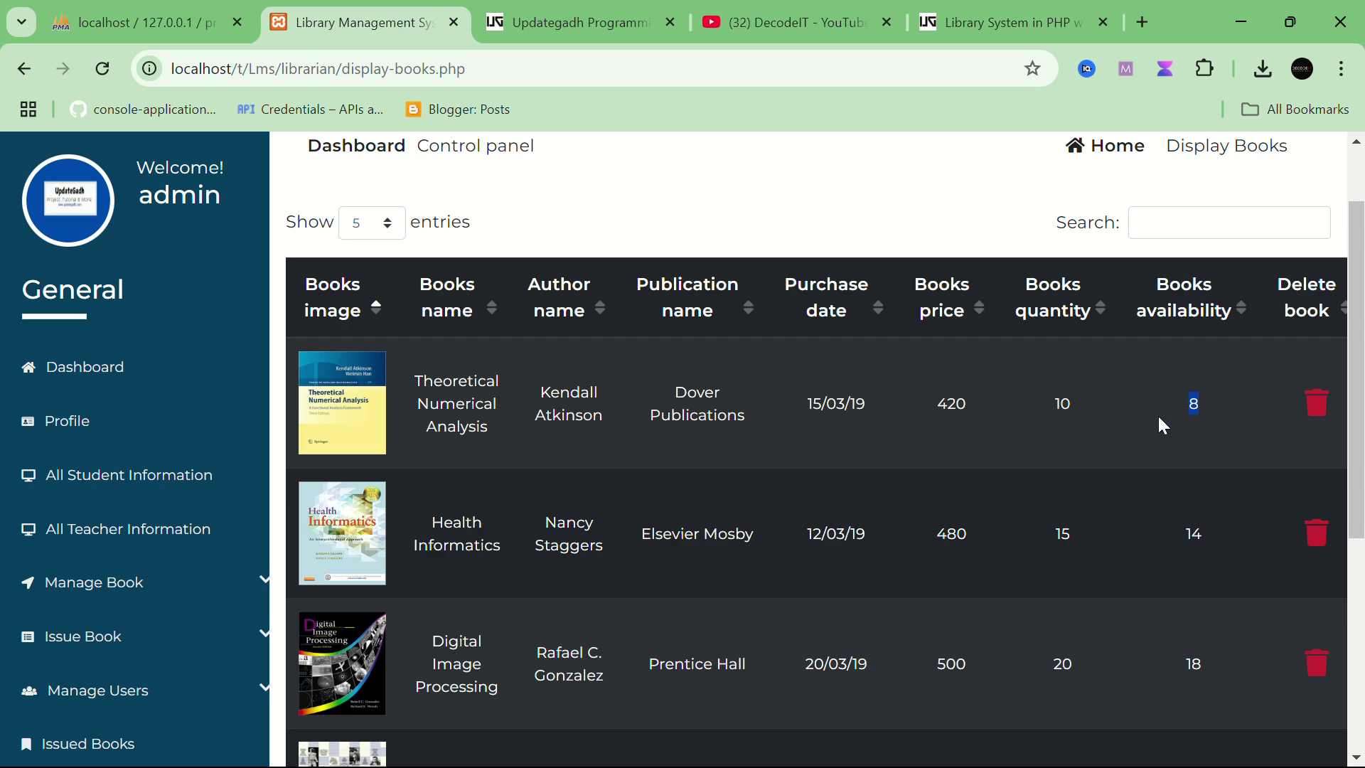
scroll(1160, 412, down, 2)
scroll(1172, 391, up, 1)
click(1194, 360)
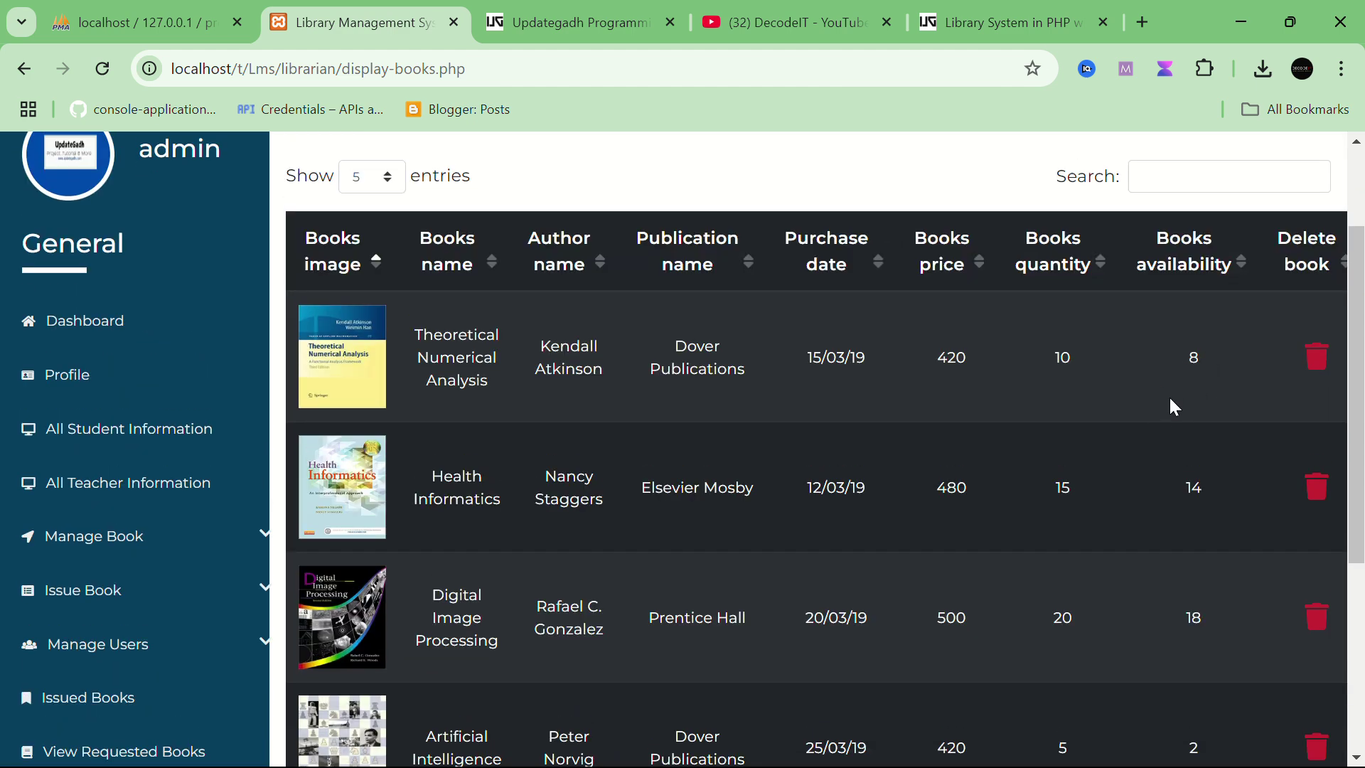
Step: Browse the teacher list, student list and admin profile, then return to the Dashboard showing 10 members and 368 fine
click(88, 481)
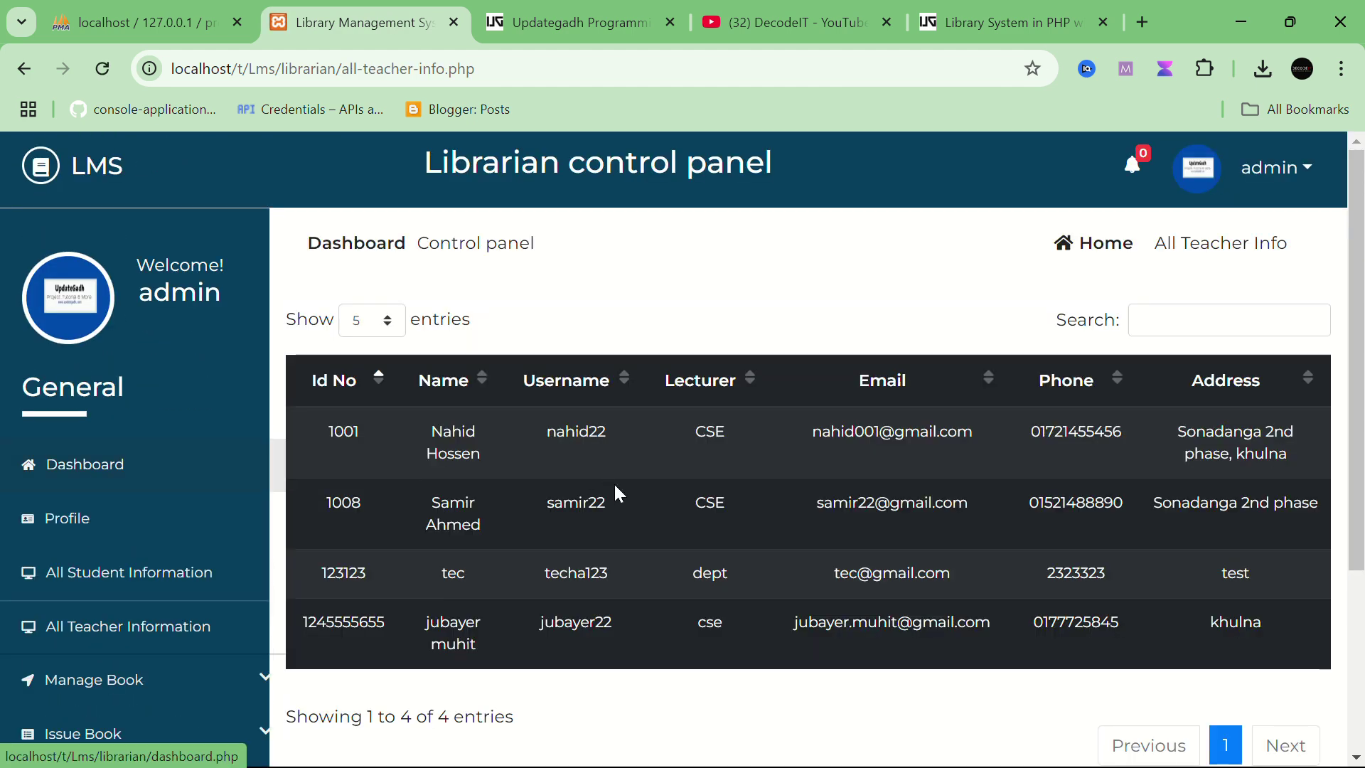
scroll(615, 486, down, 2)
scroll(625, 484, up, 1)
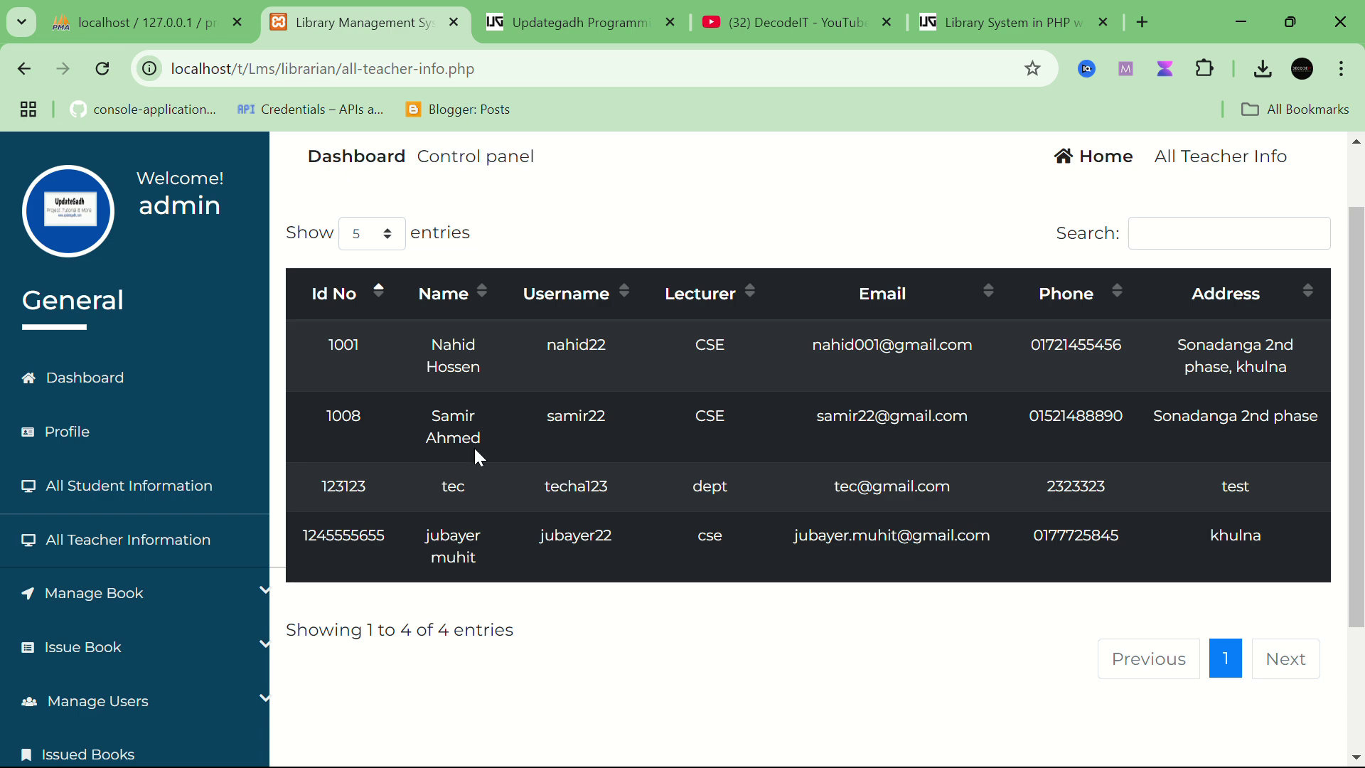
click(128, 486)
scroll(668, 463, down, 2)
scroll(674, 475, up, 2)
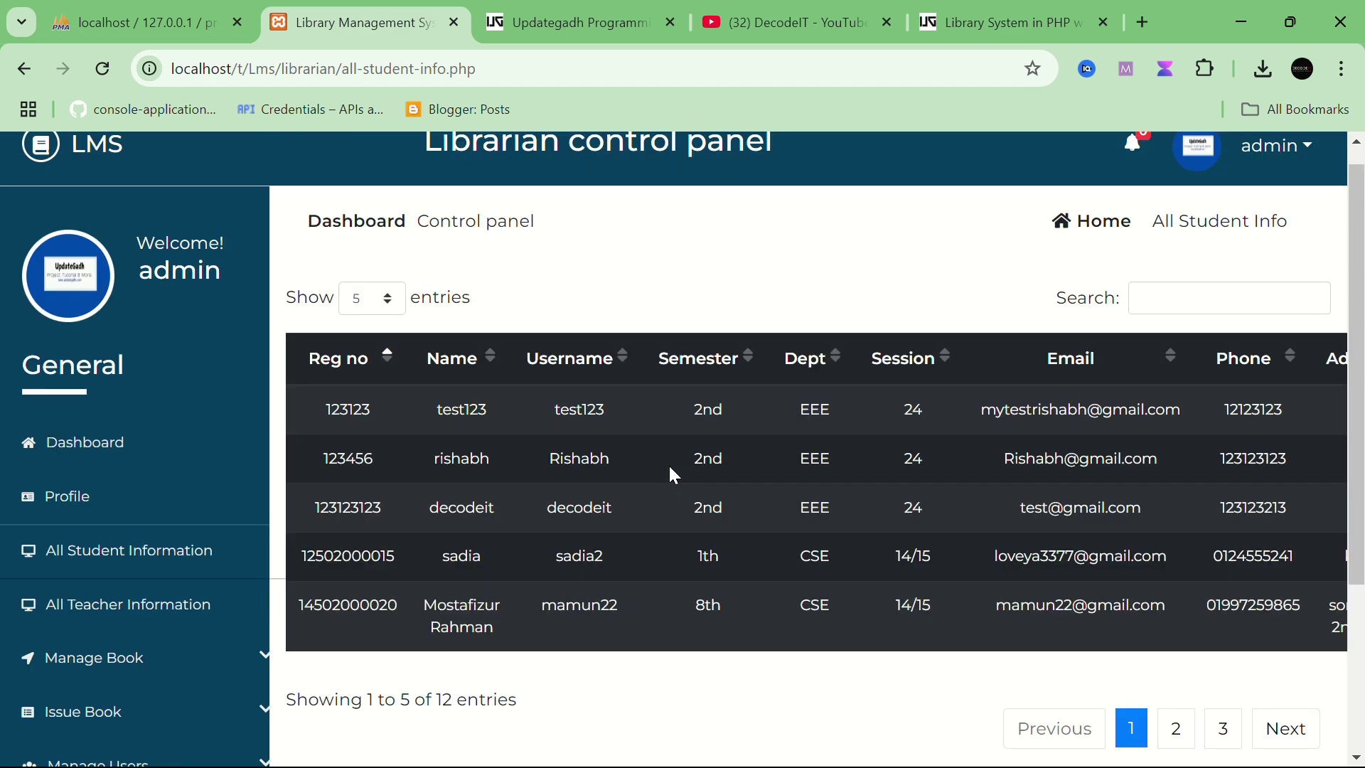
scroll(671, 469, up, 1)
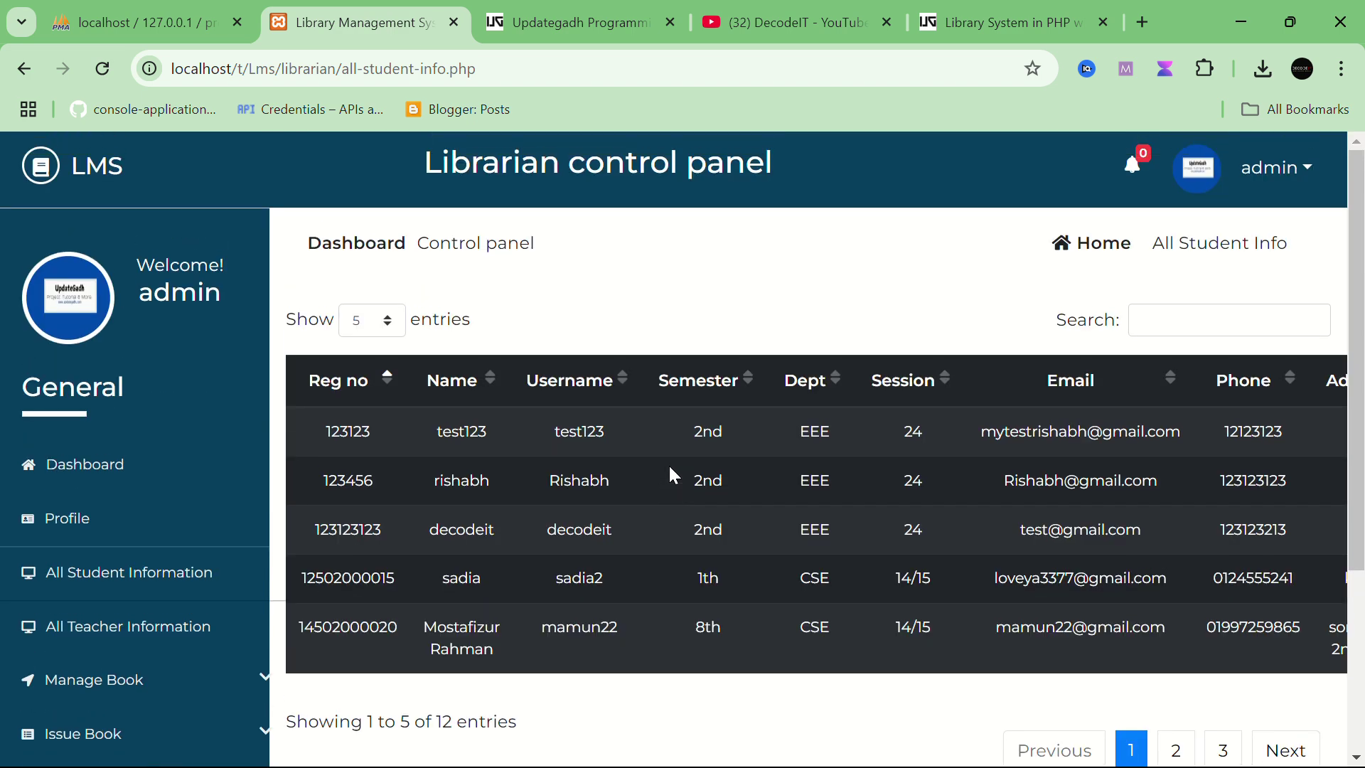
click(88, 531)
scroll(542, 517, down, 1)
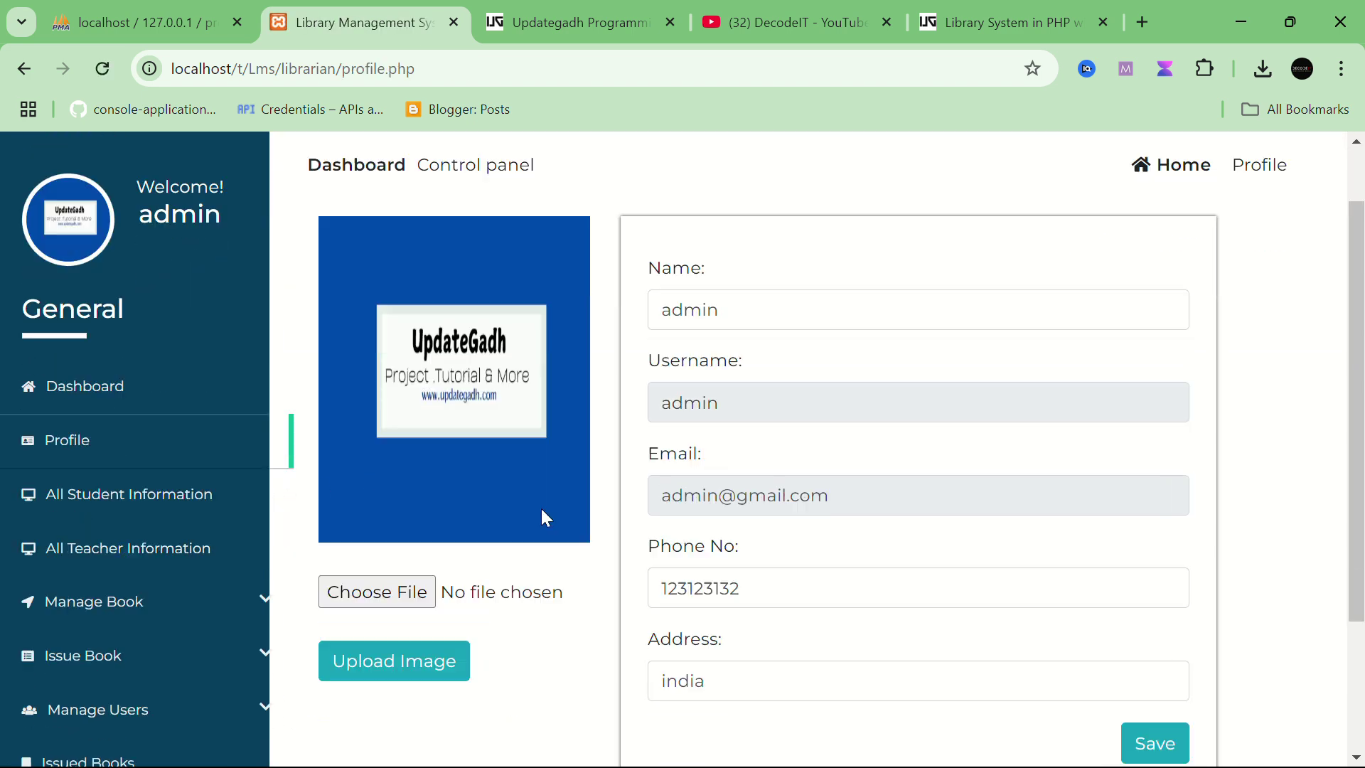
scroll(542, 518, up, 1)
click(97, 438)
Step: View the Requested Books table, then open the admin dropdown at the top right
scroll(757, 473, down, 2)
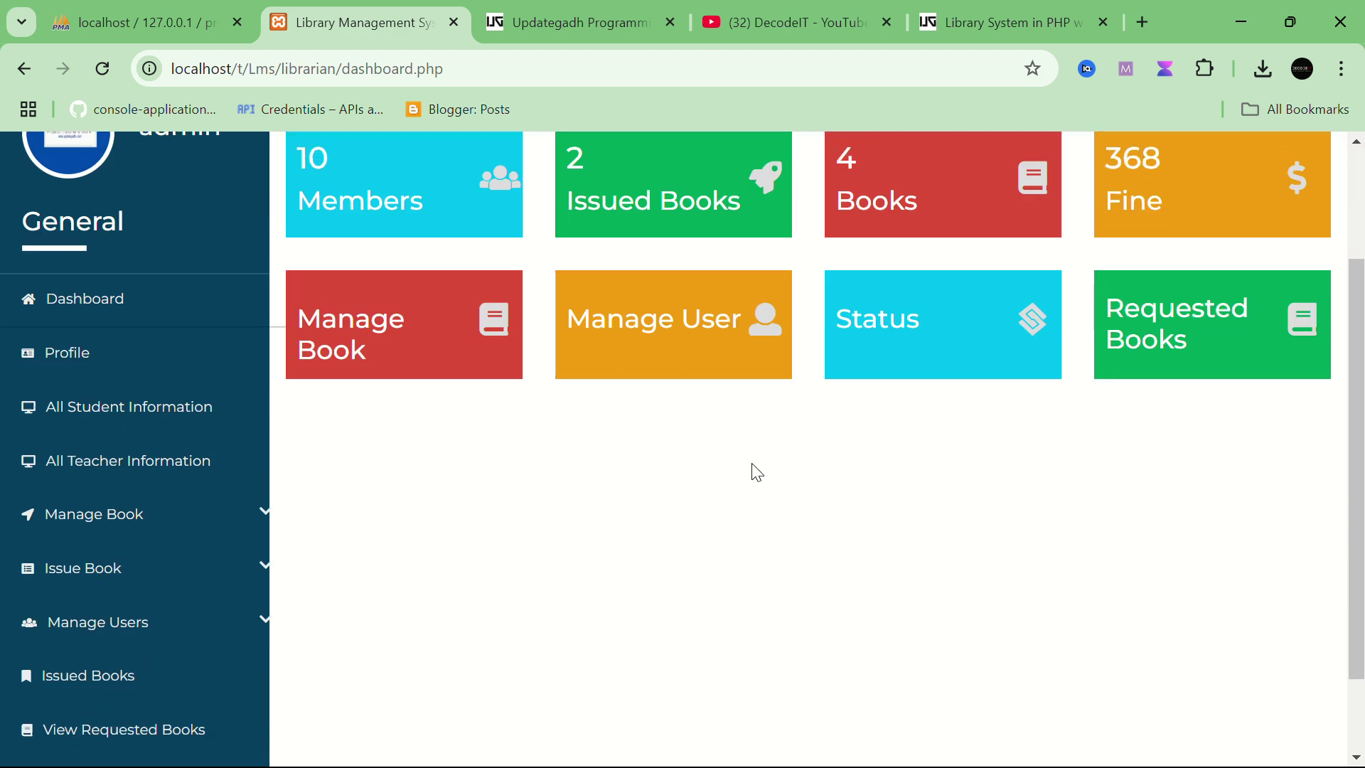
scroll(757, 473, up, 2)
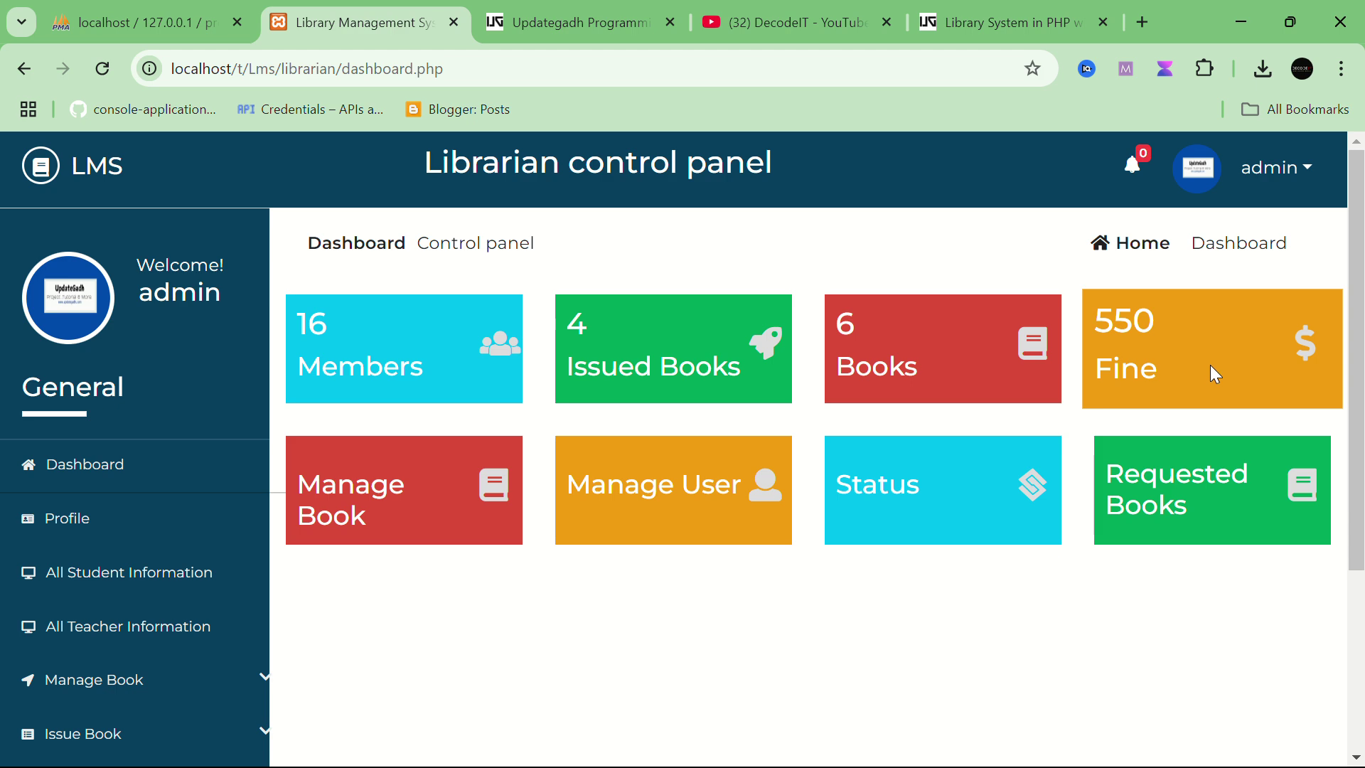
click(1187, 526)
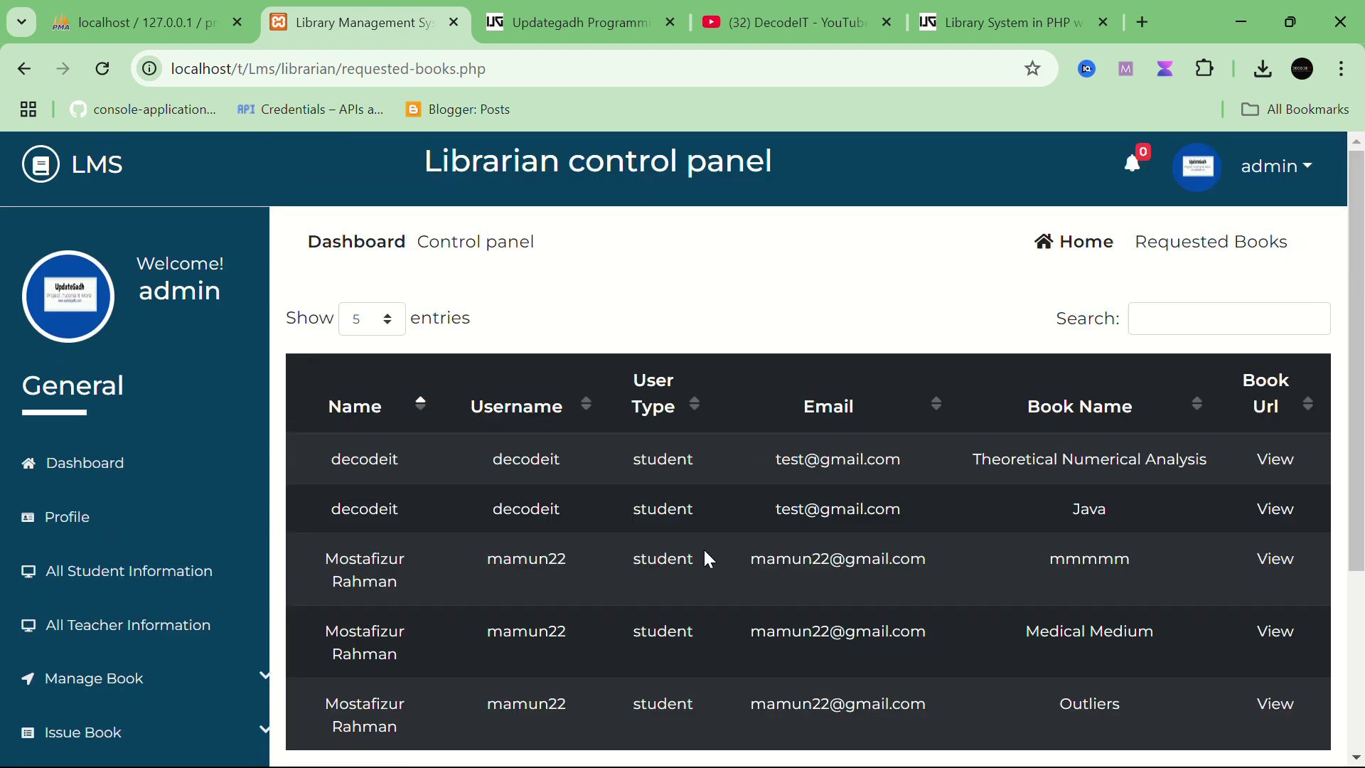
click(1304, 173)
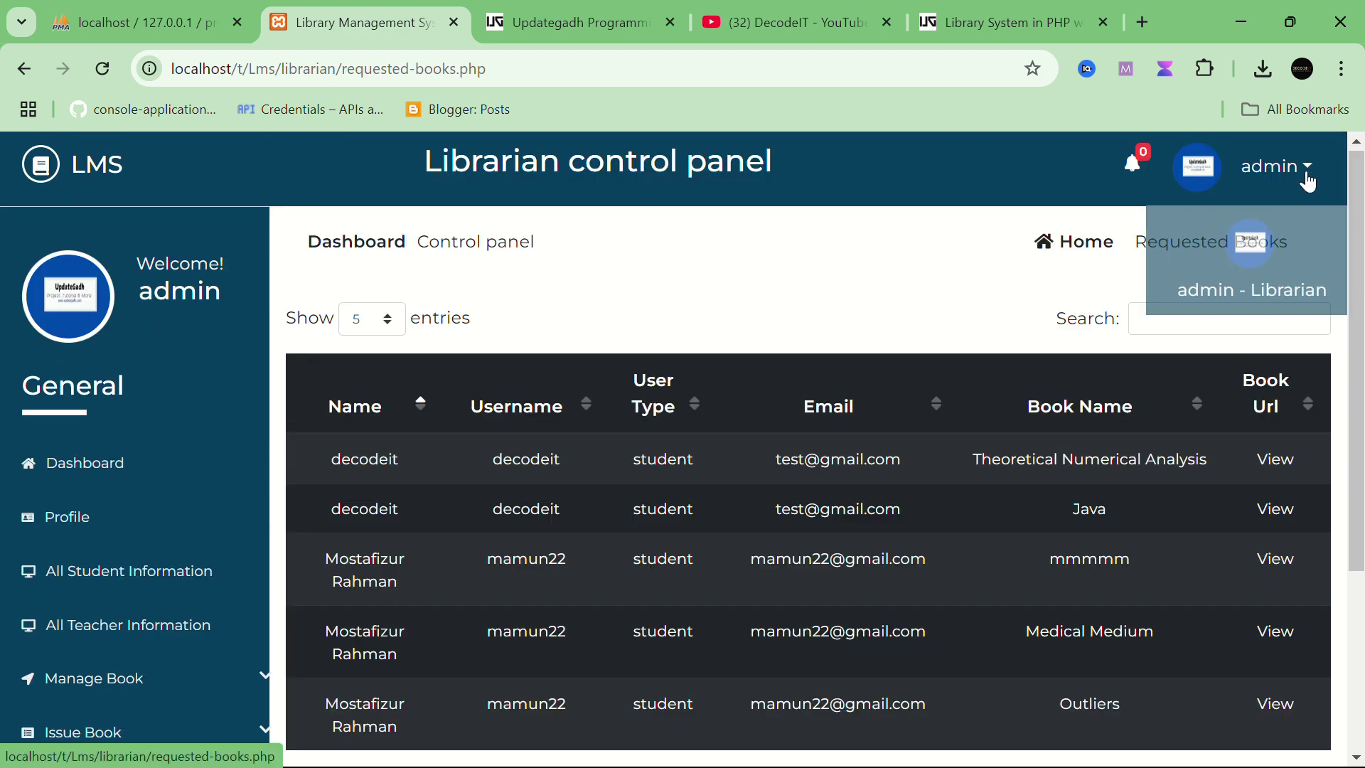
Step: Log out of the librarian account and load the public /librarian/user/ homepage
click(1298, 370)
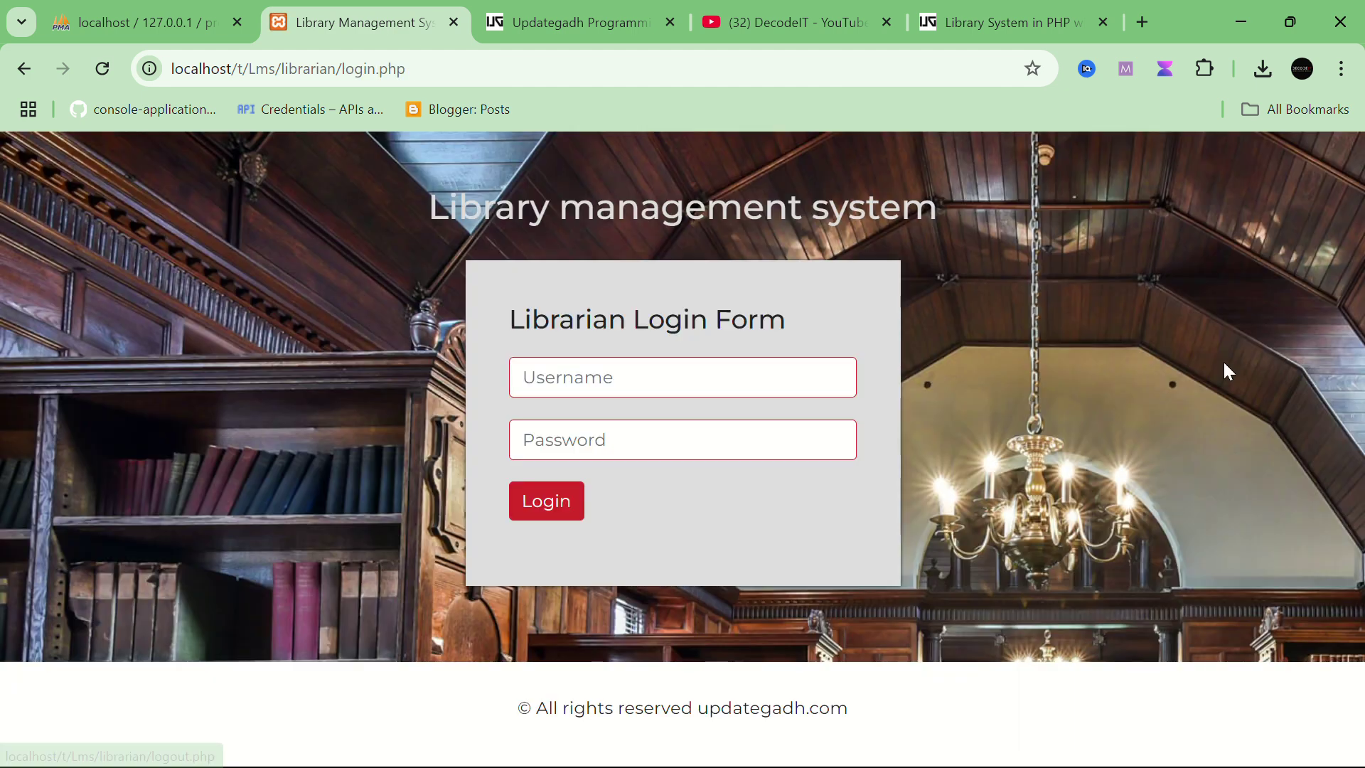
drag(360, 69, 698, 79)
text(u)
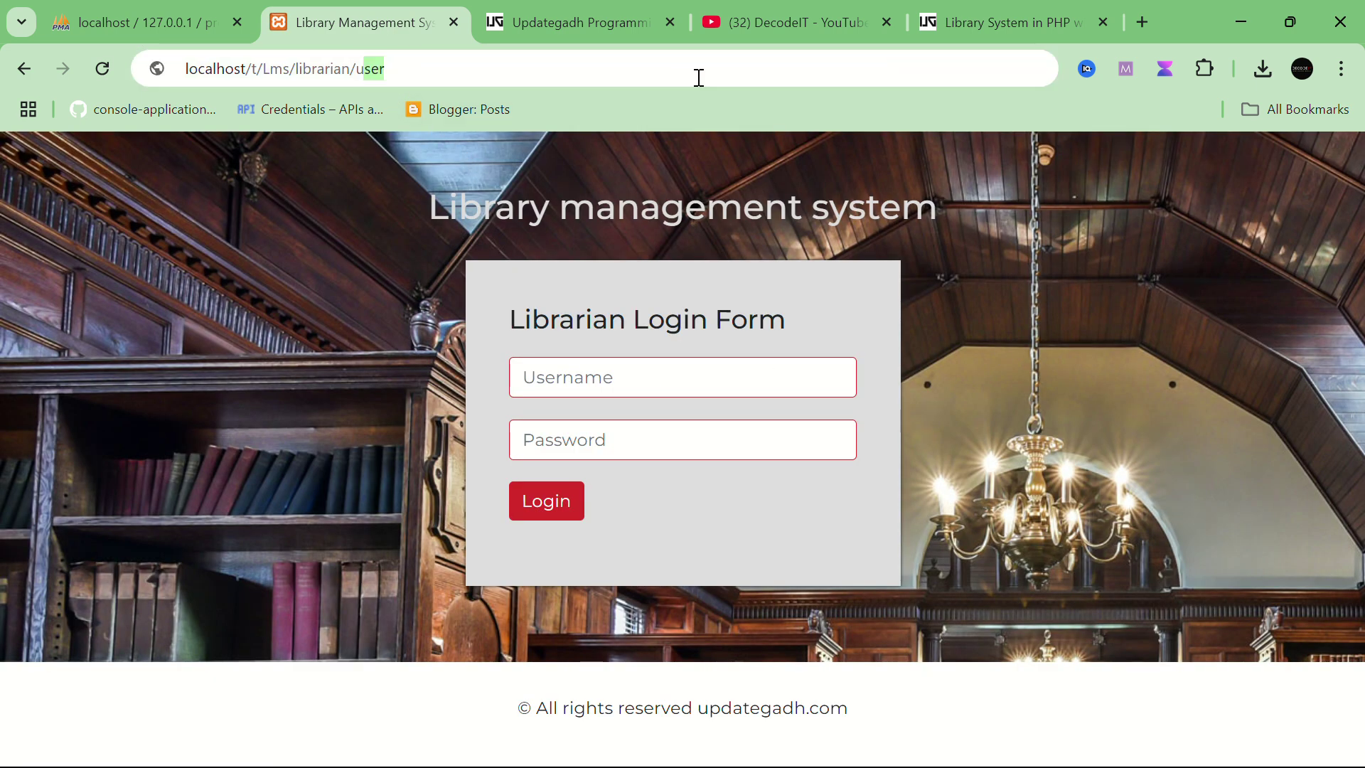
text(se)
key(Return)
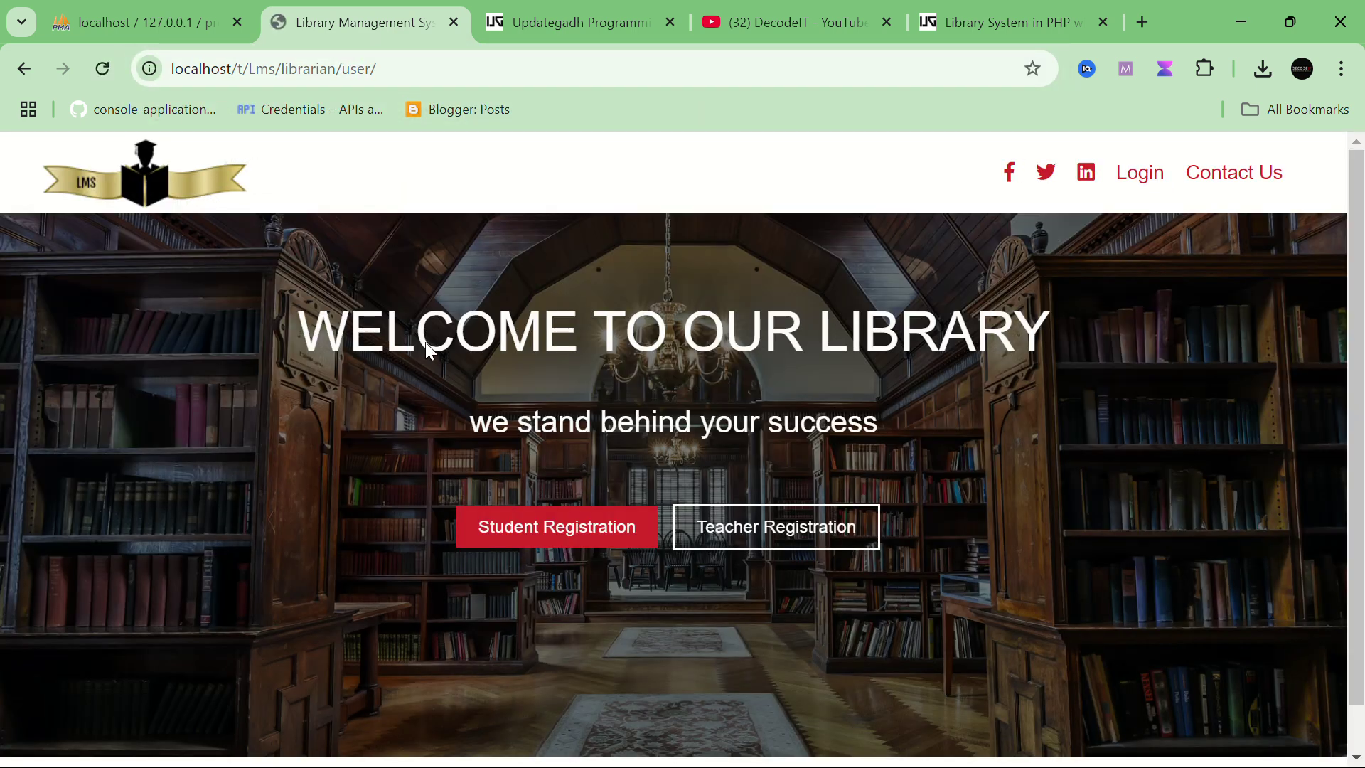
scroll(735, 469, down, 1)
scroll(735, 469, up, 1)
scroll(734, 469, down, 1)
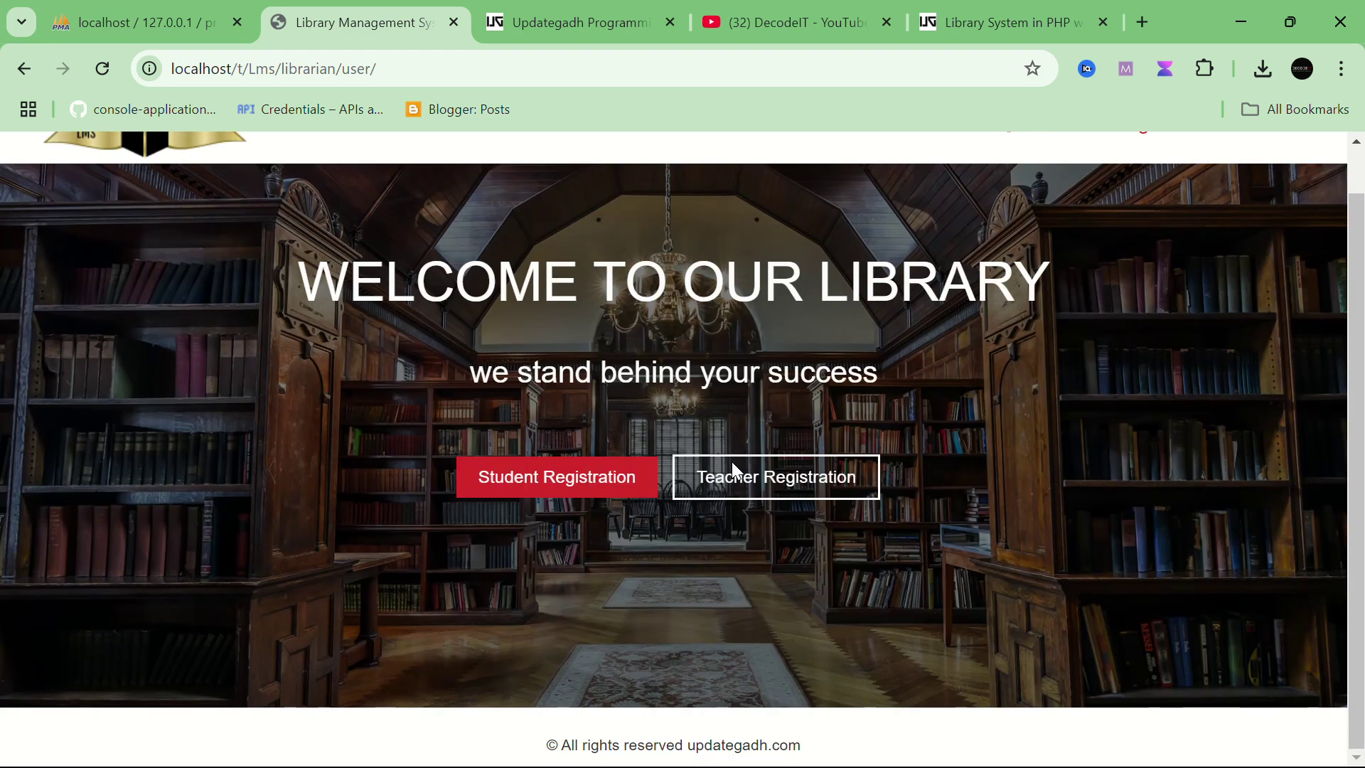
scroll(700, 469, up, 1)
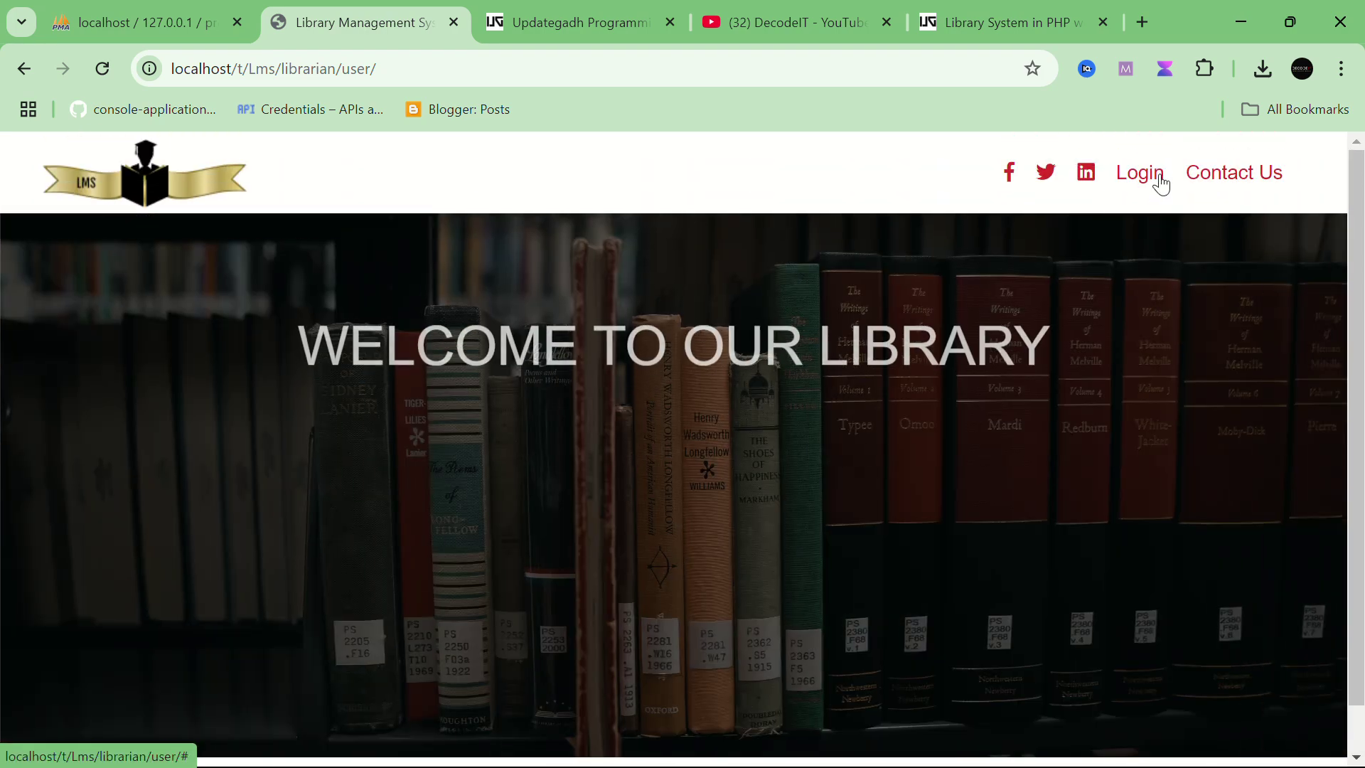
Step: Go to Login > Student Login and focus the Username field, dismissing autofill suggestions
click(1158, 183)
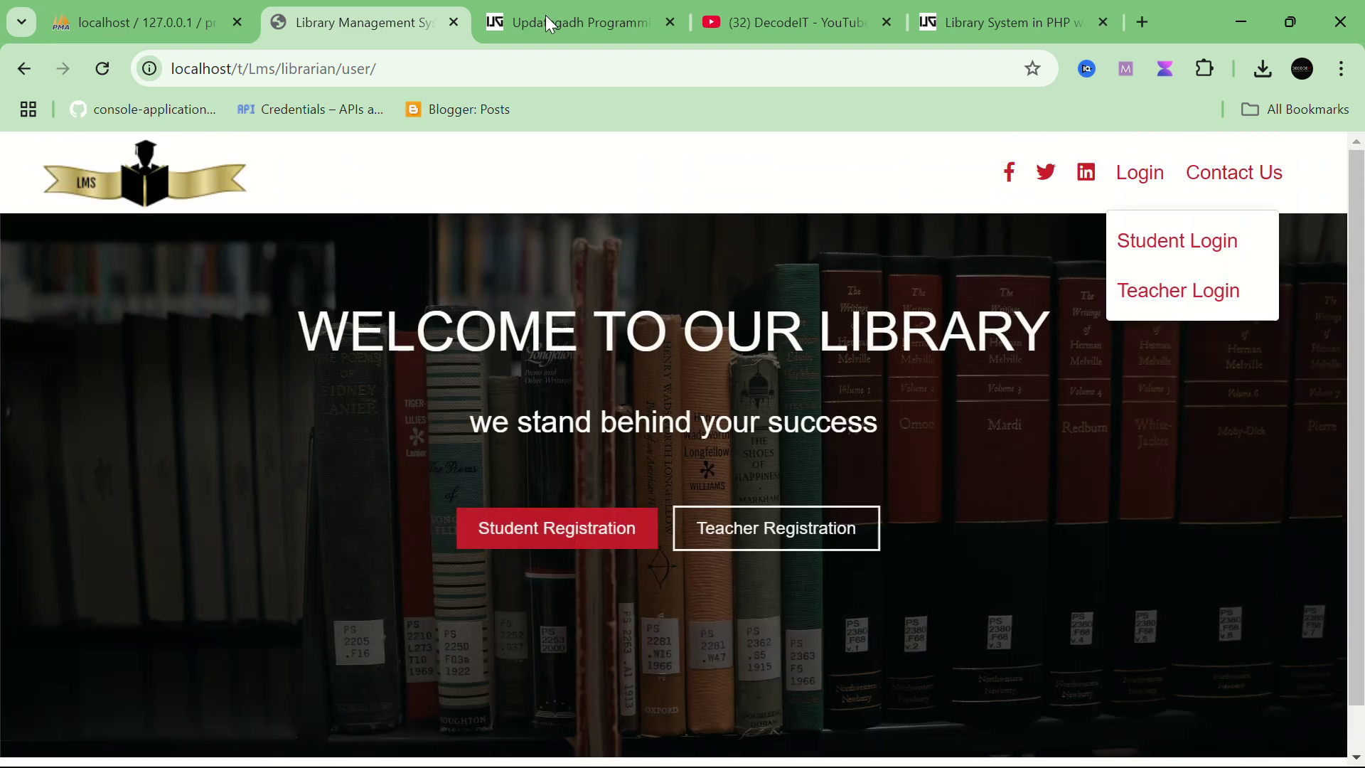
click(1161, 239)
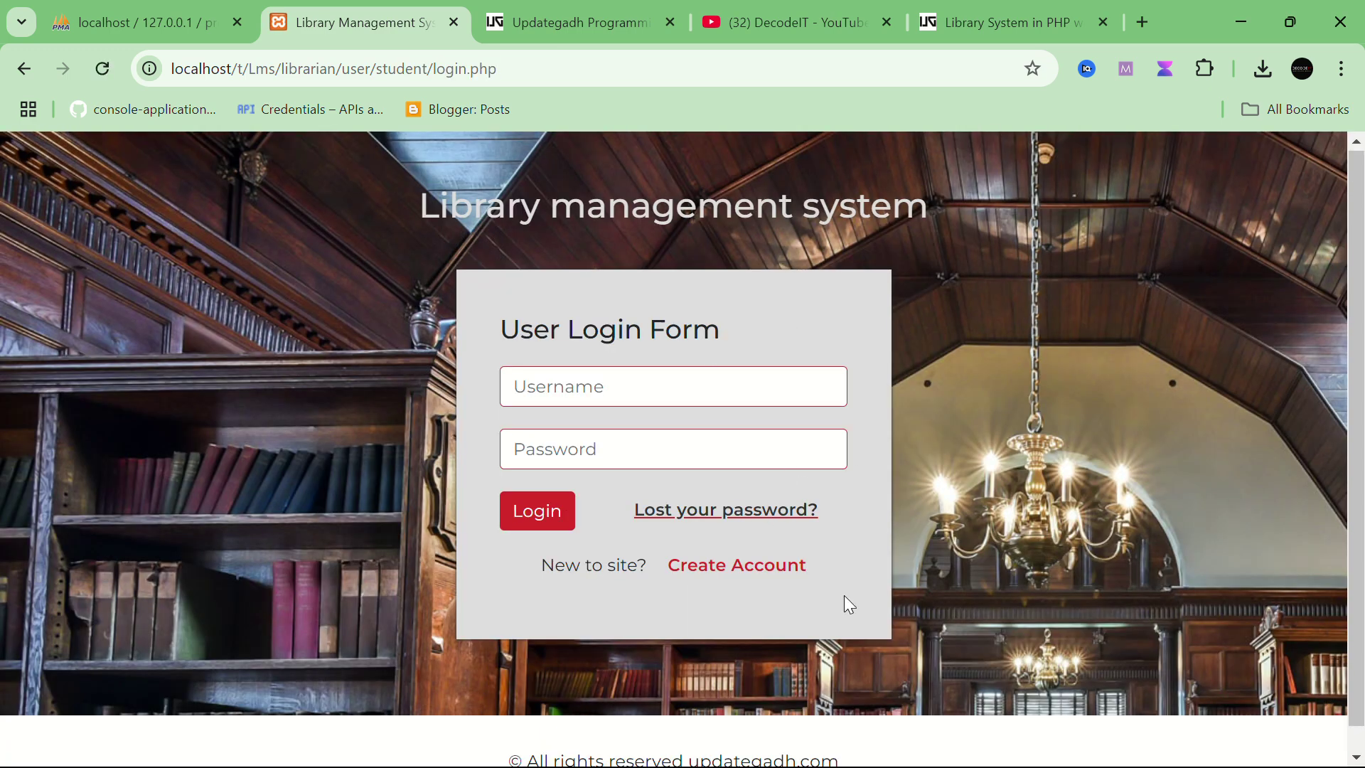
scroll(853, 568, down, 1)
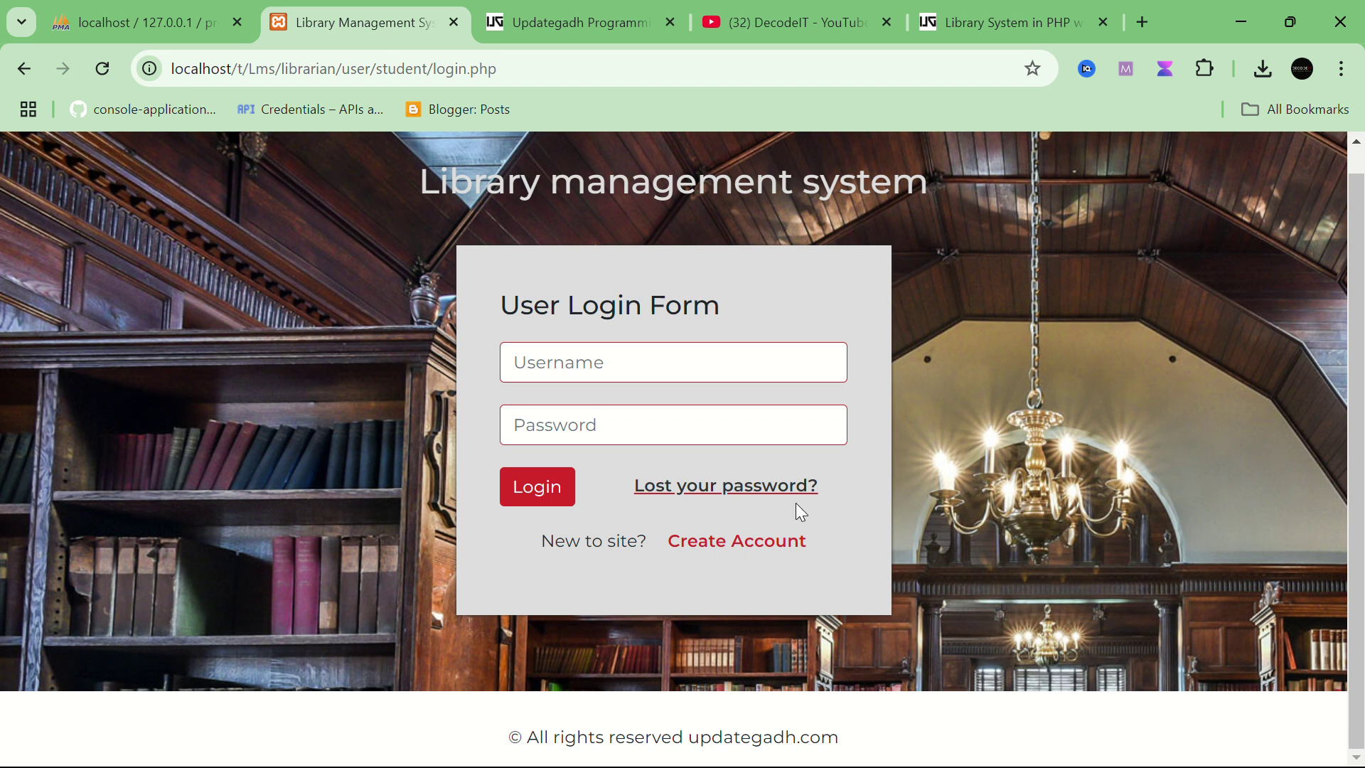
click(629, 366)
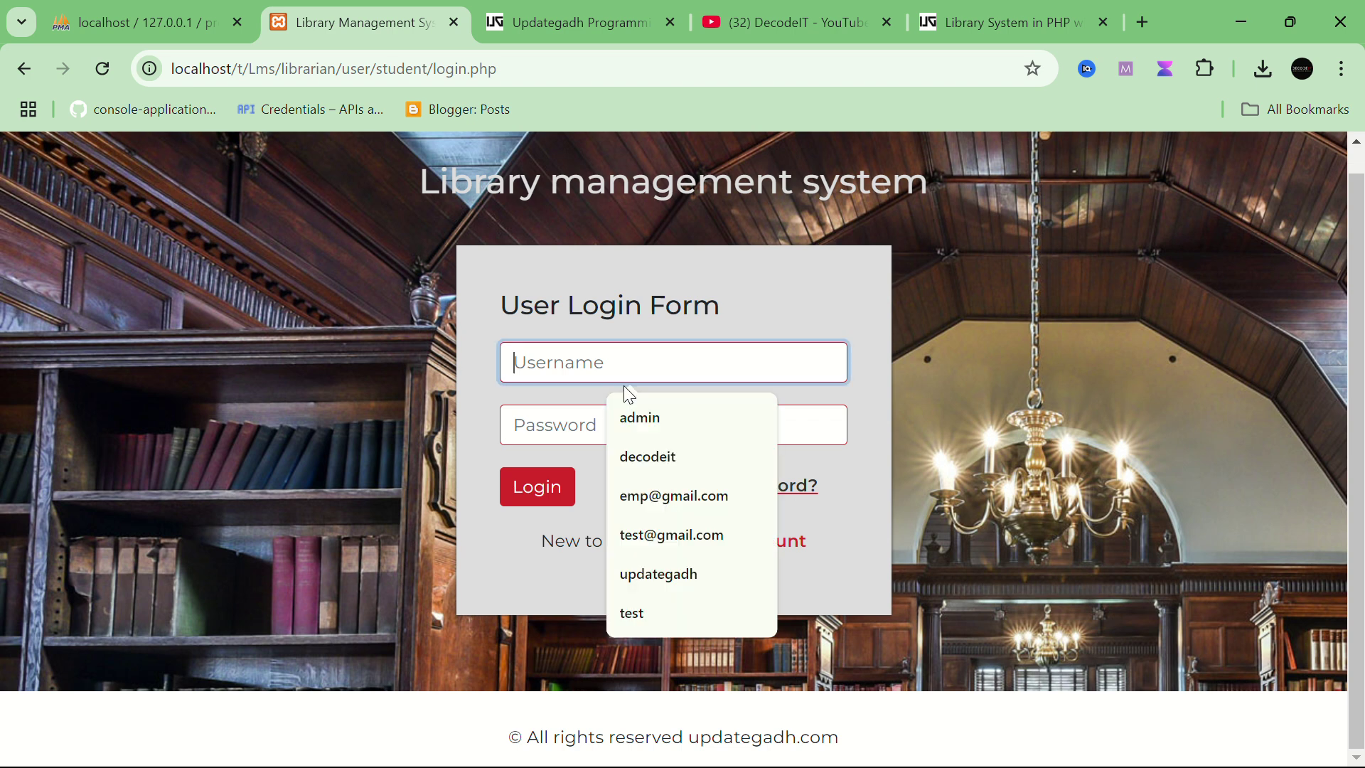
click(938, 416)
Step: Open the student registration page and scroll through its fields
click(726, 555)
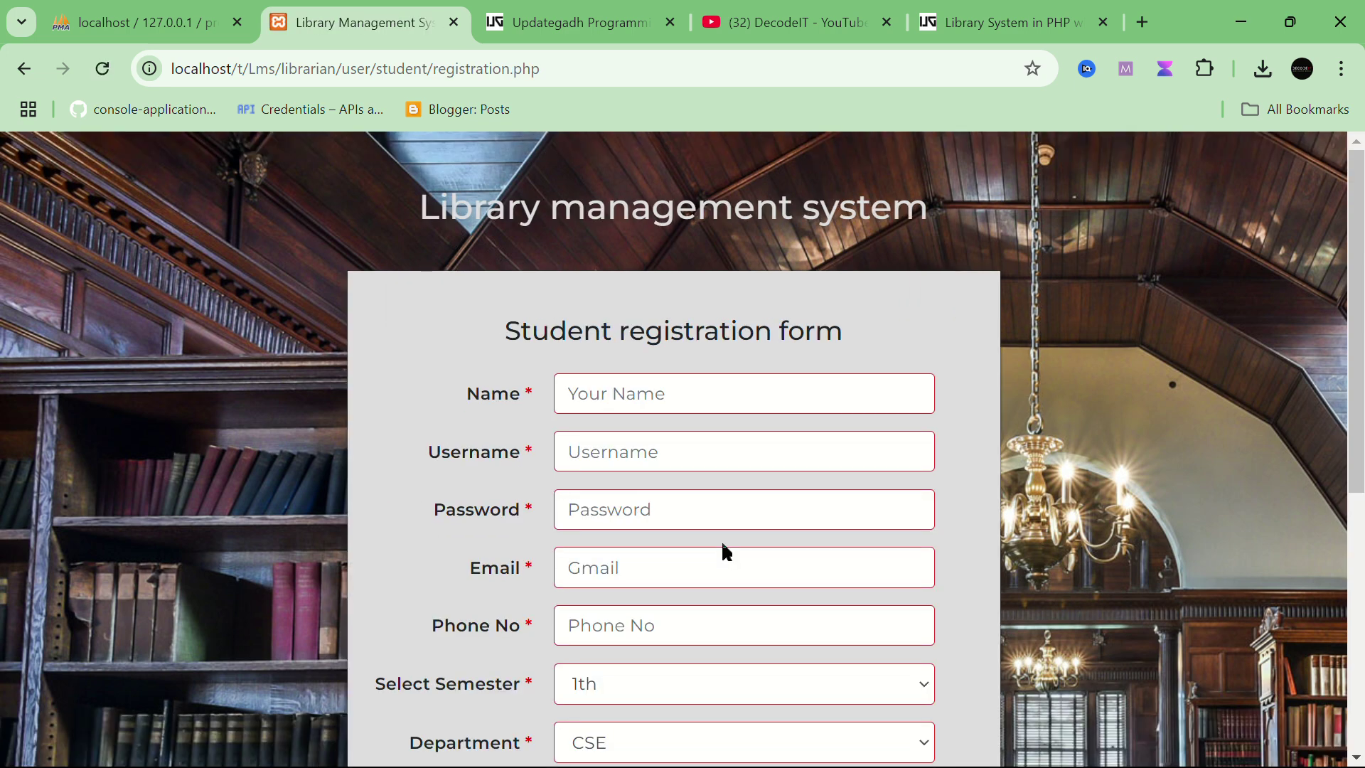
scroll(722, 544, down, 6)
scroll(725, 545, up, 5)
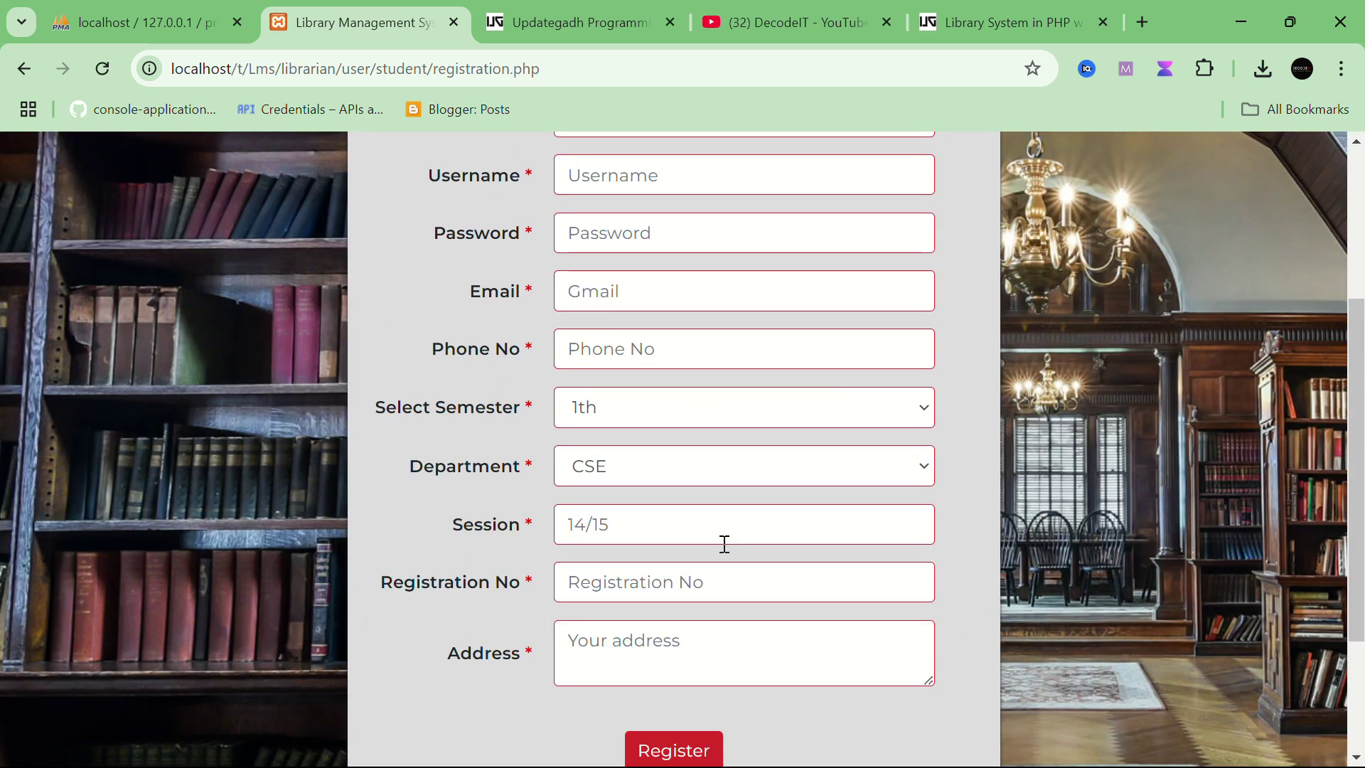
scroll(725, 544, down, 2)
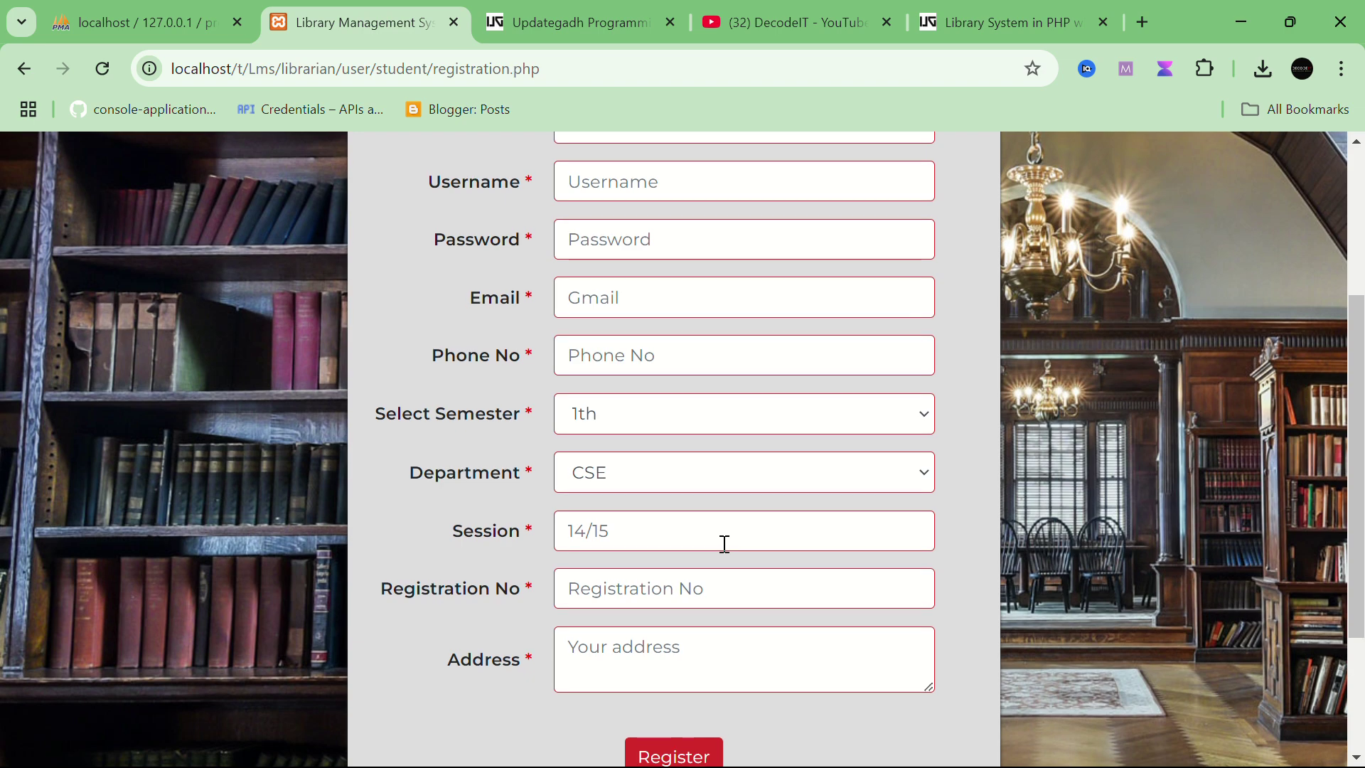
scroll(725, 544, up, 2)
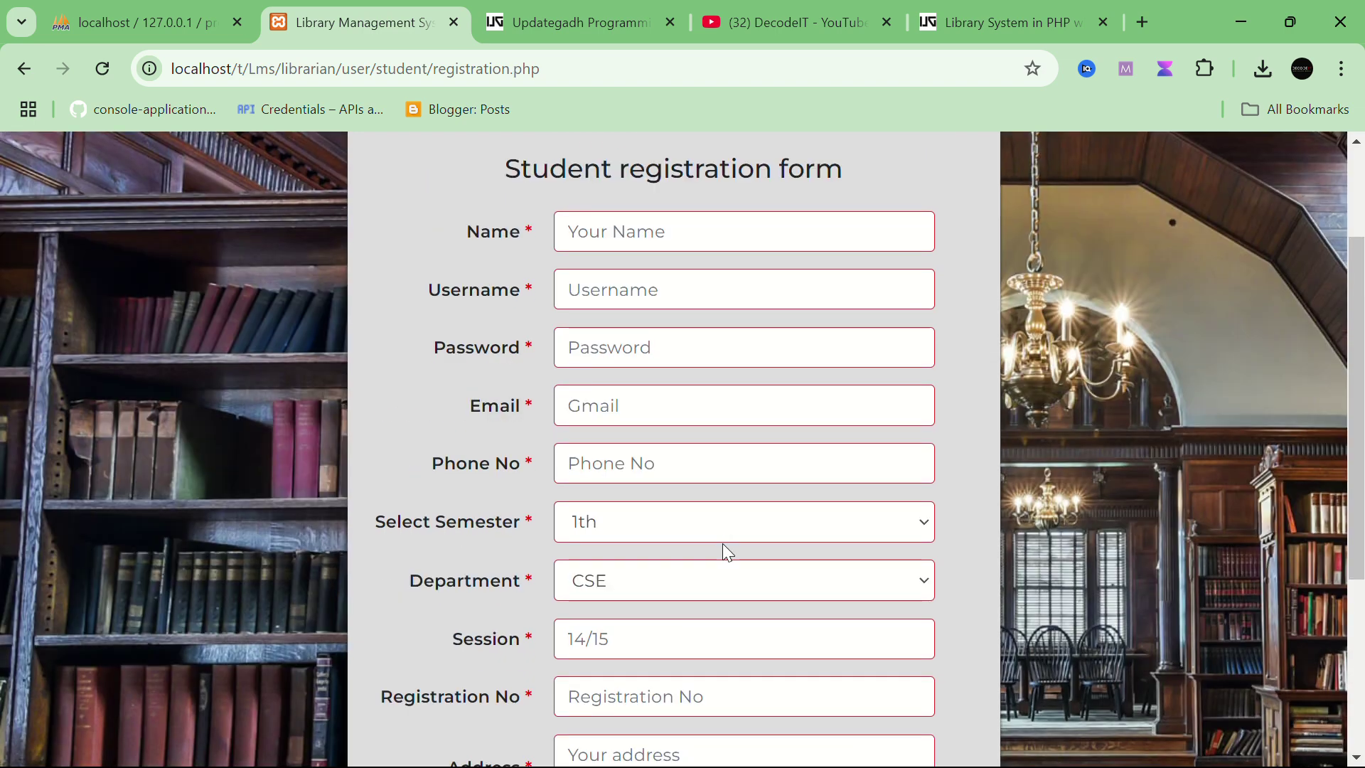
Step: Focus the Email field and highlight its label, then go back to the student login page
click(601, 400)
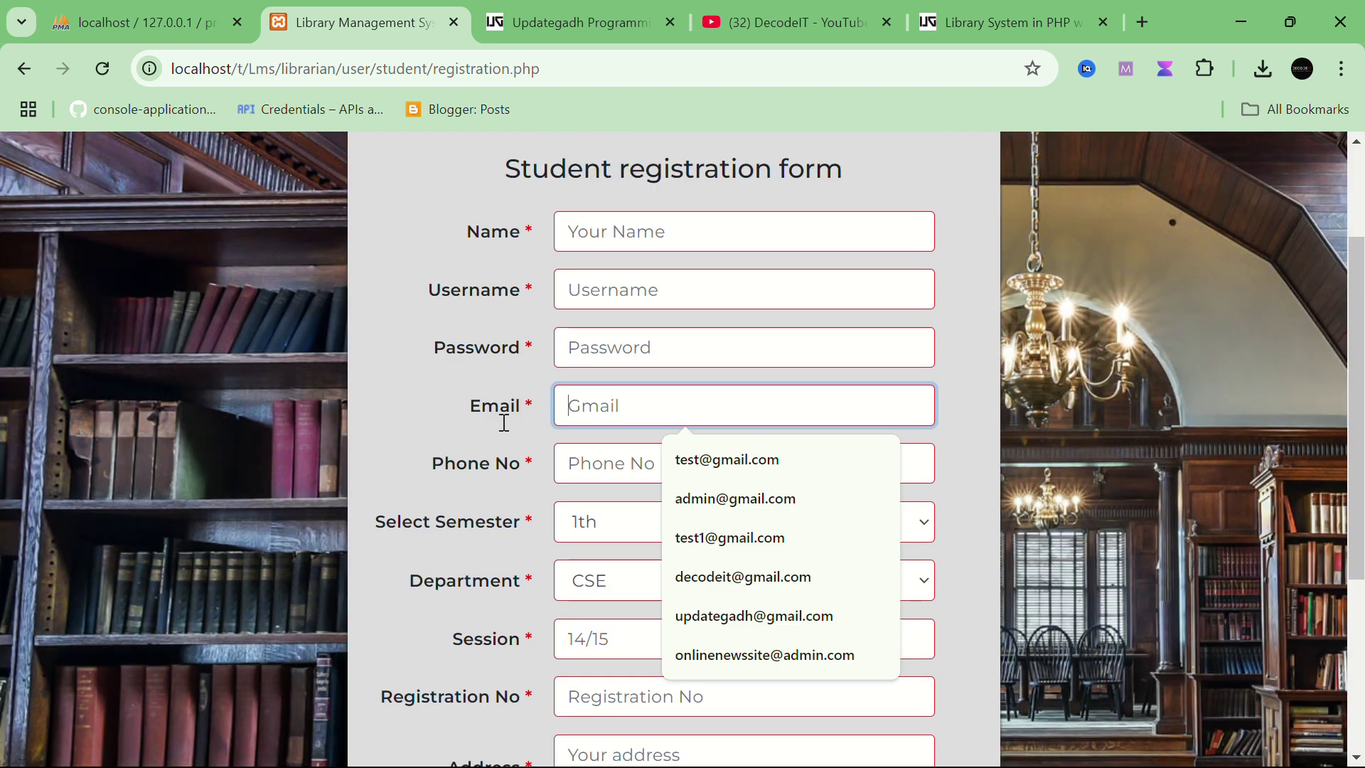
drag(449, 420, 522, 402)
click(602, 400)
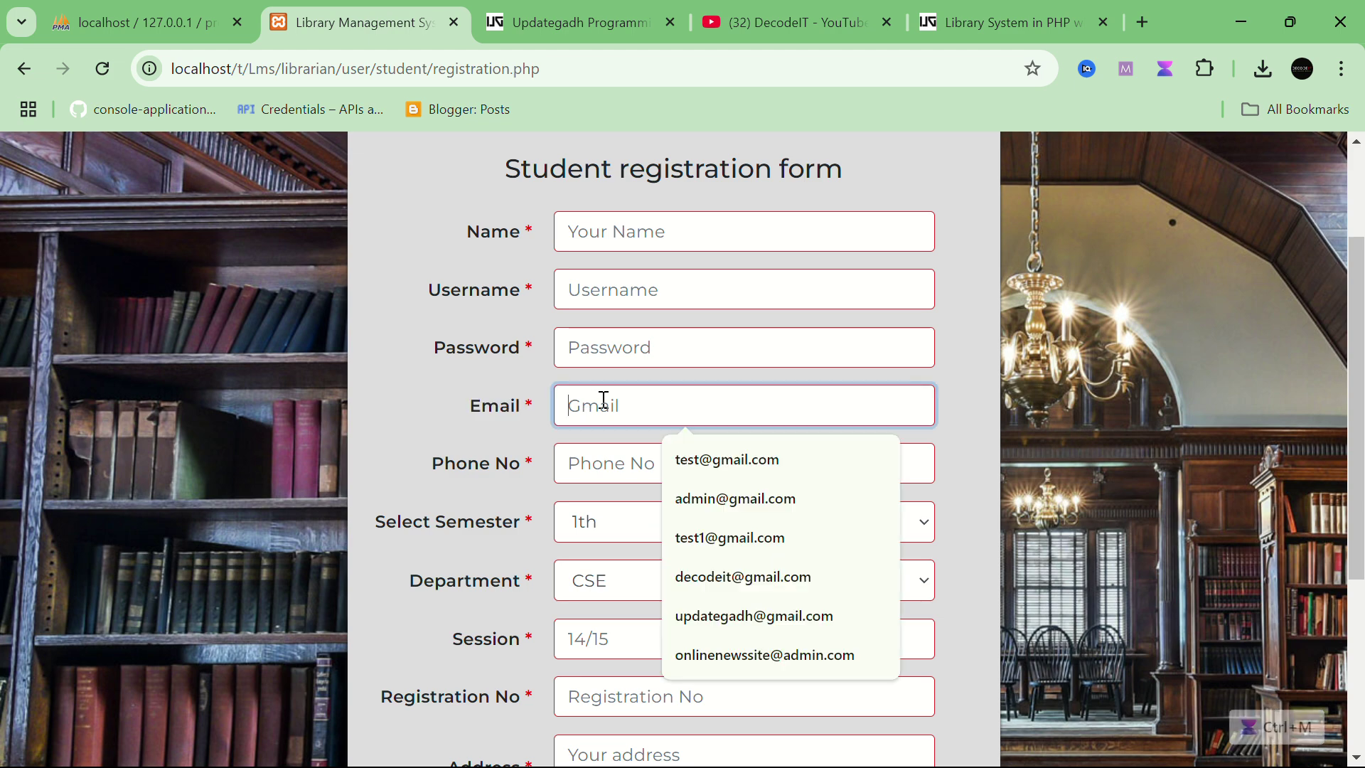
scroll(602, 398, down, 4)
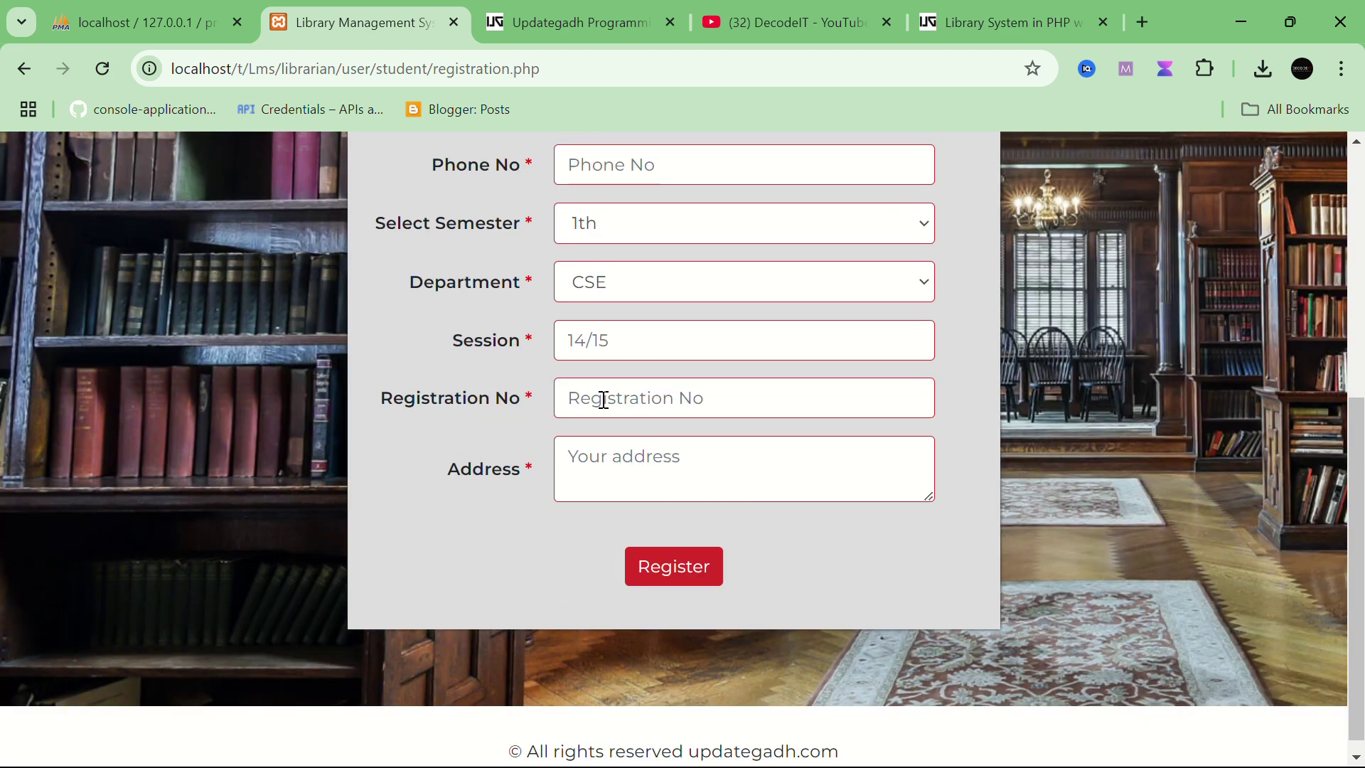
scroll(600, 396, up, 5)
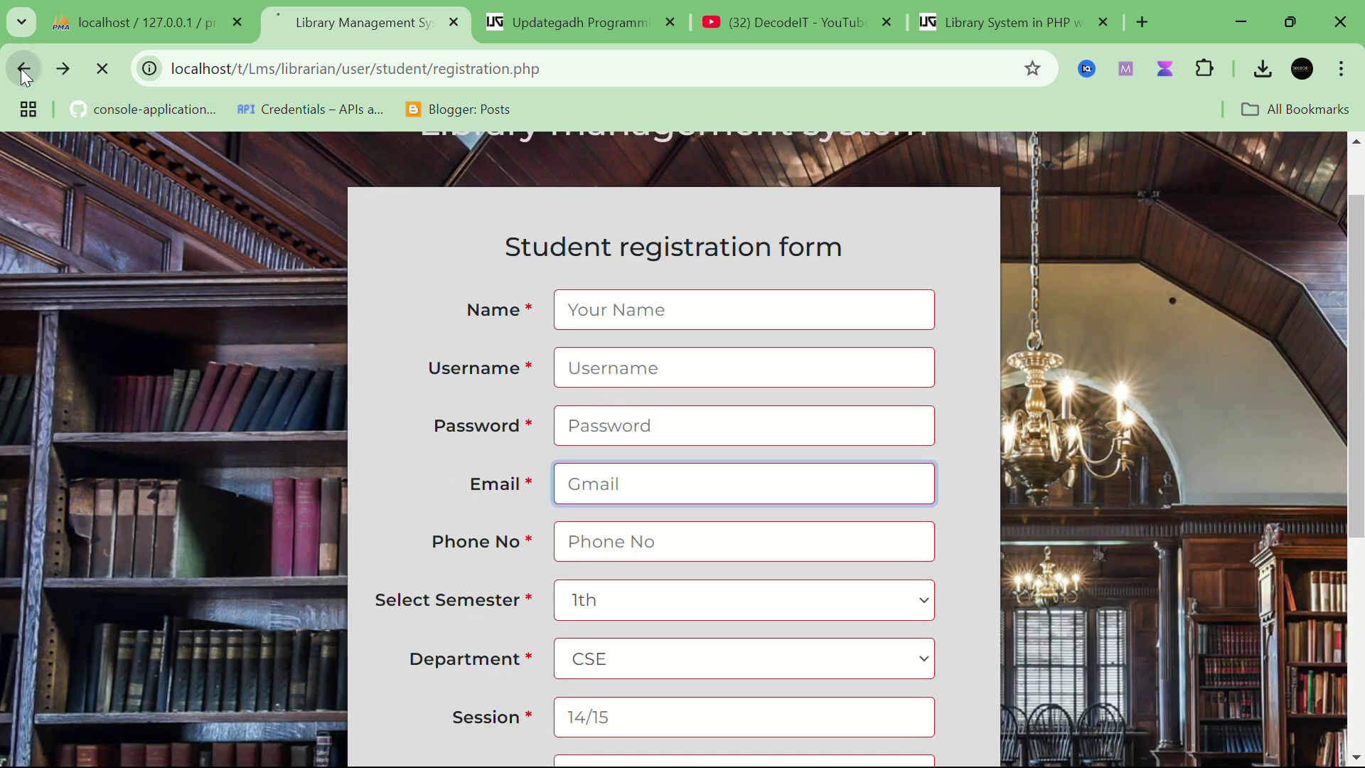
click(22, 69)
Step: Enter the student's username and password in the User Login Form and log in
click(617, 369)
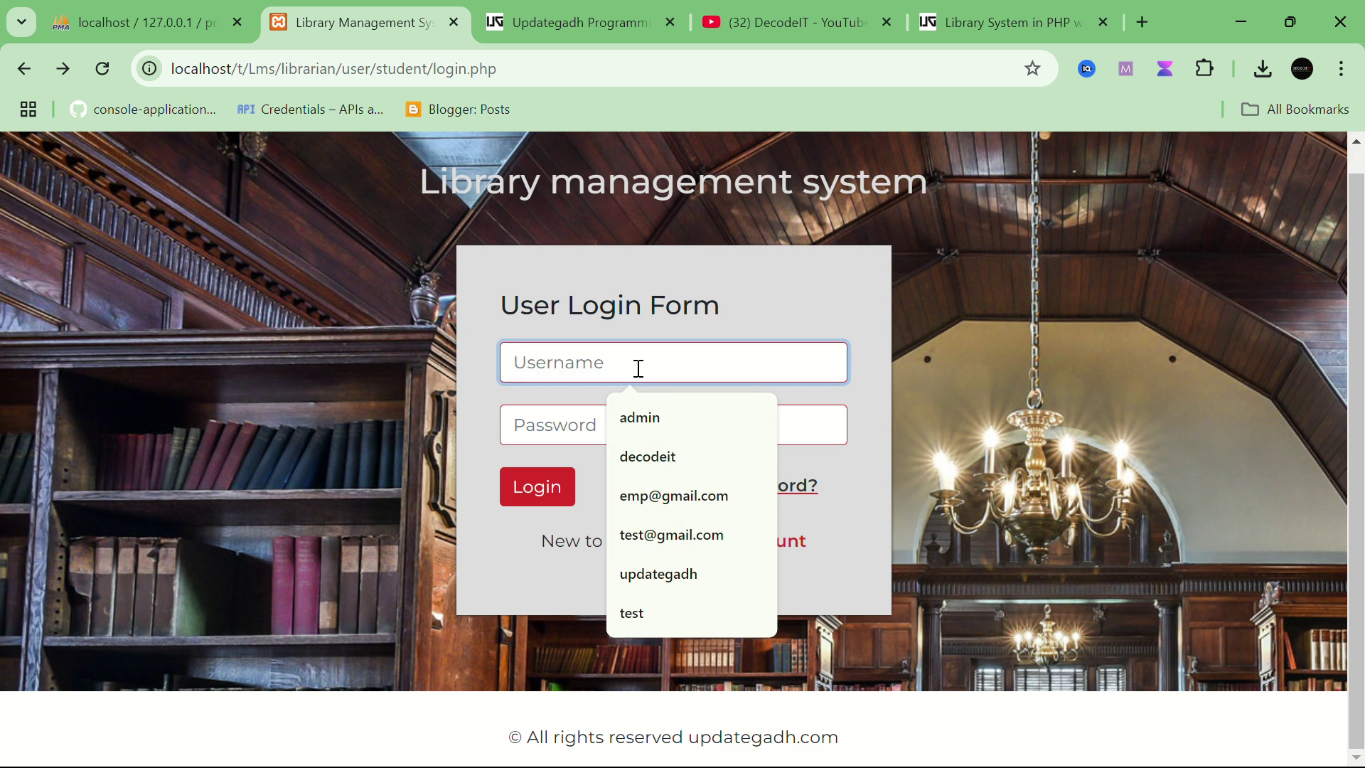
text(Rishabh)
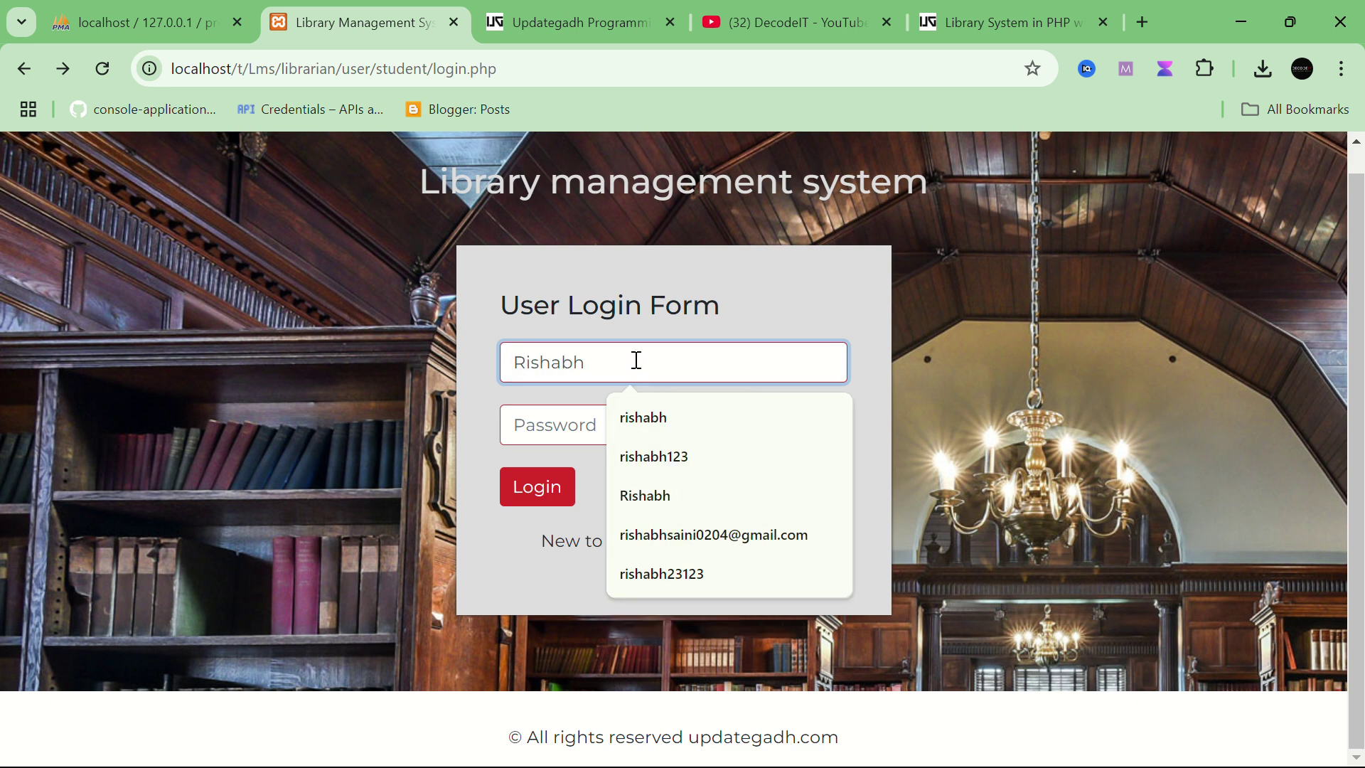
click(539, 430)
text(1234)
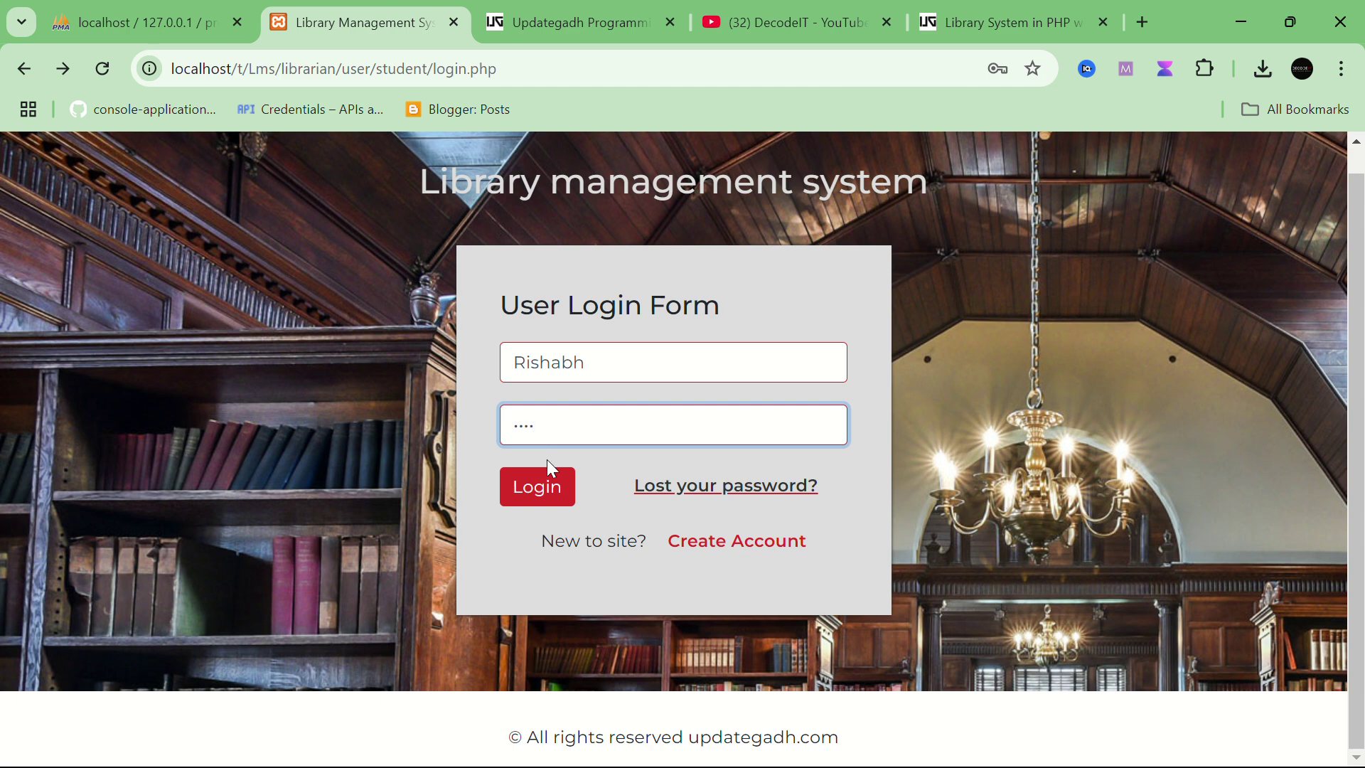
click(551, 491)
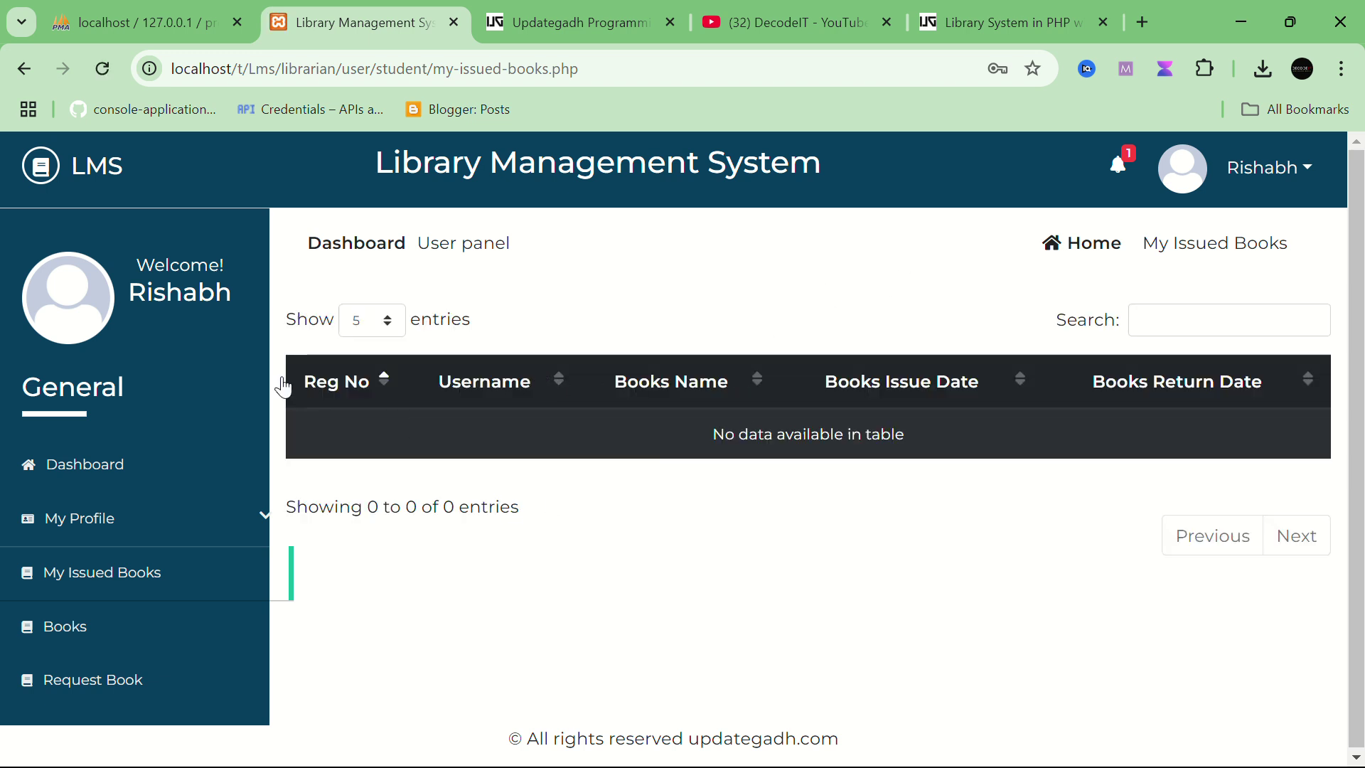
Step: Open Notifications and highlight the admin's 'Fees' message title, text and timestamp
click(1124, 177)
drag(406, 377, 1069, 414)
click(862, 359)
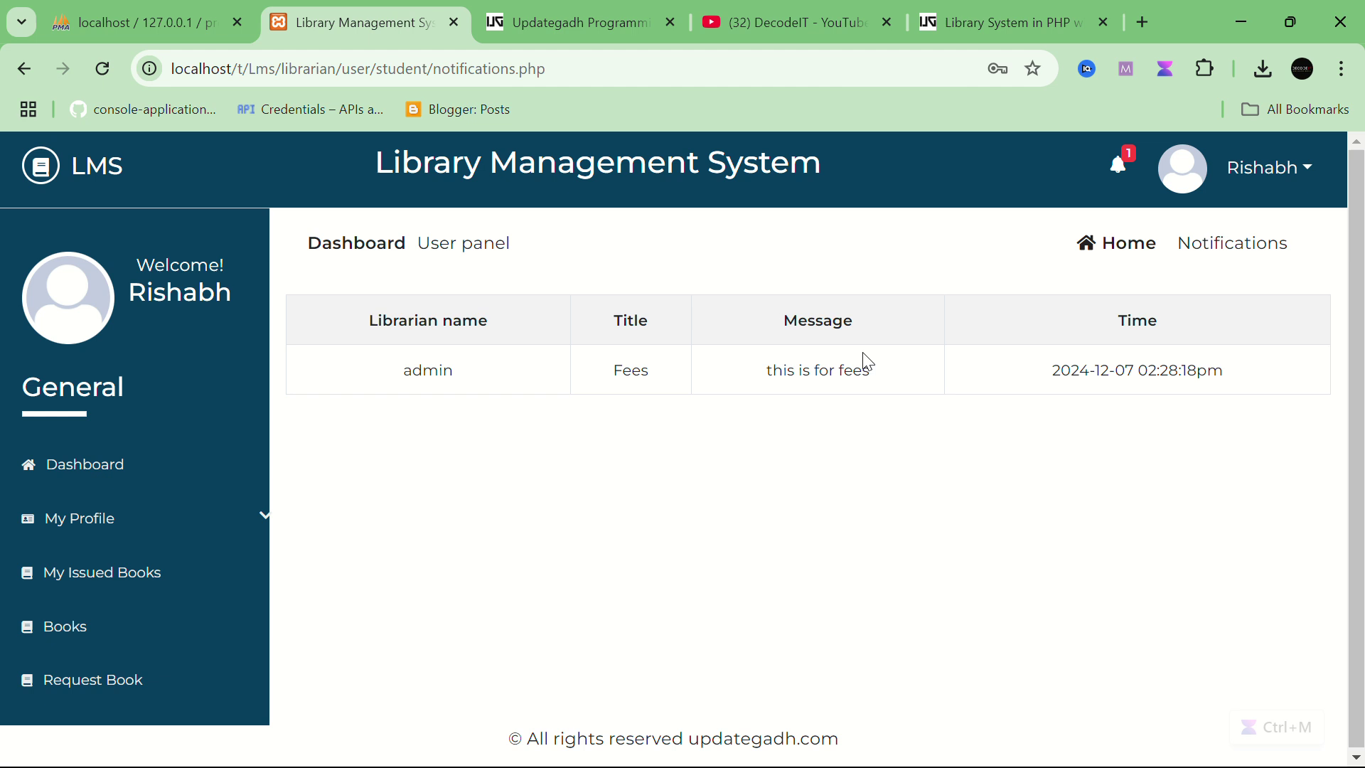
double_click(615, 367)
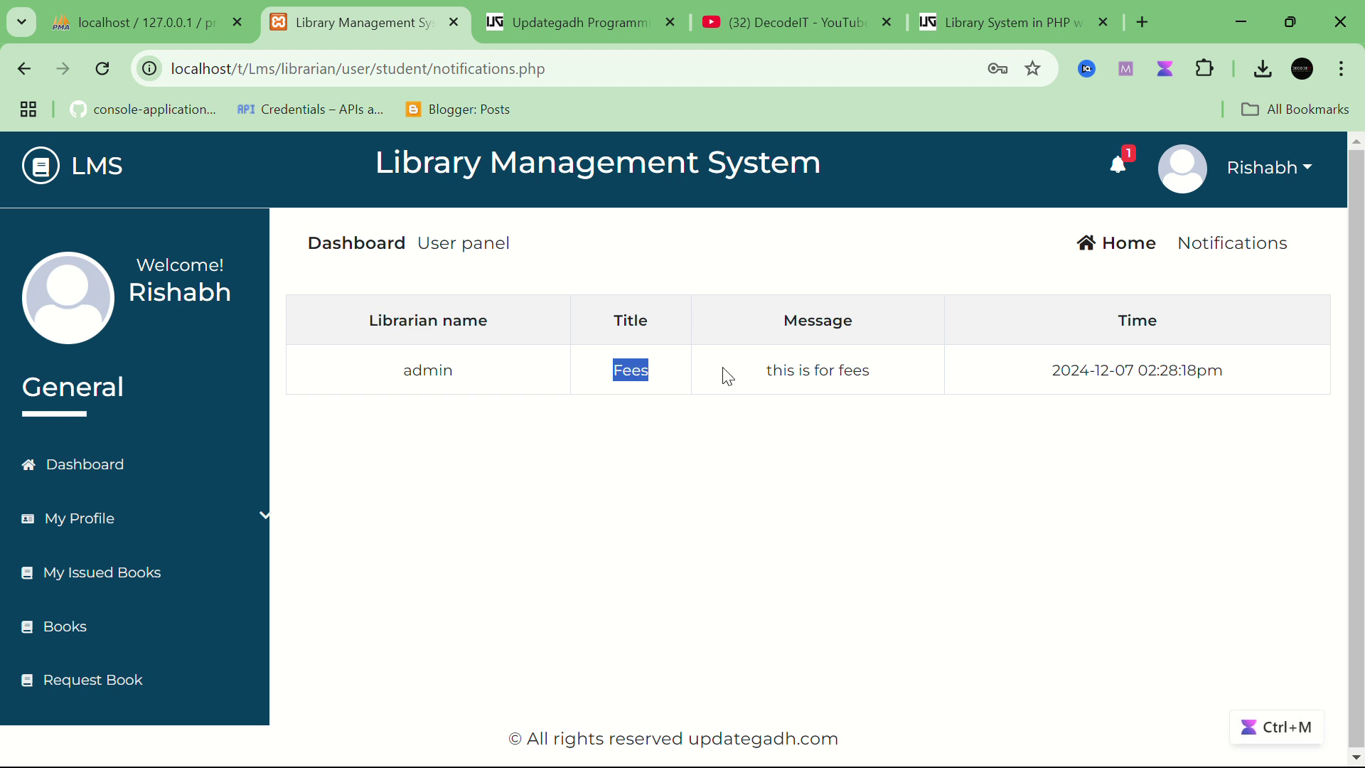
drag(787, 371, 901, 381)
drag(1271, 384, 1056, 371)
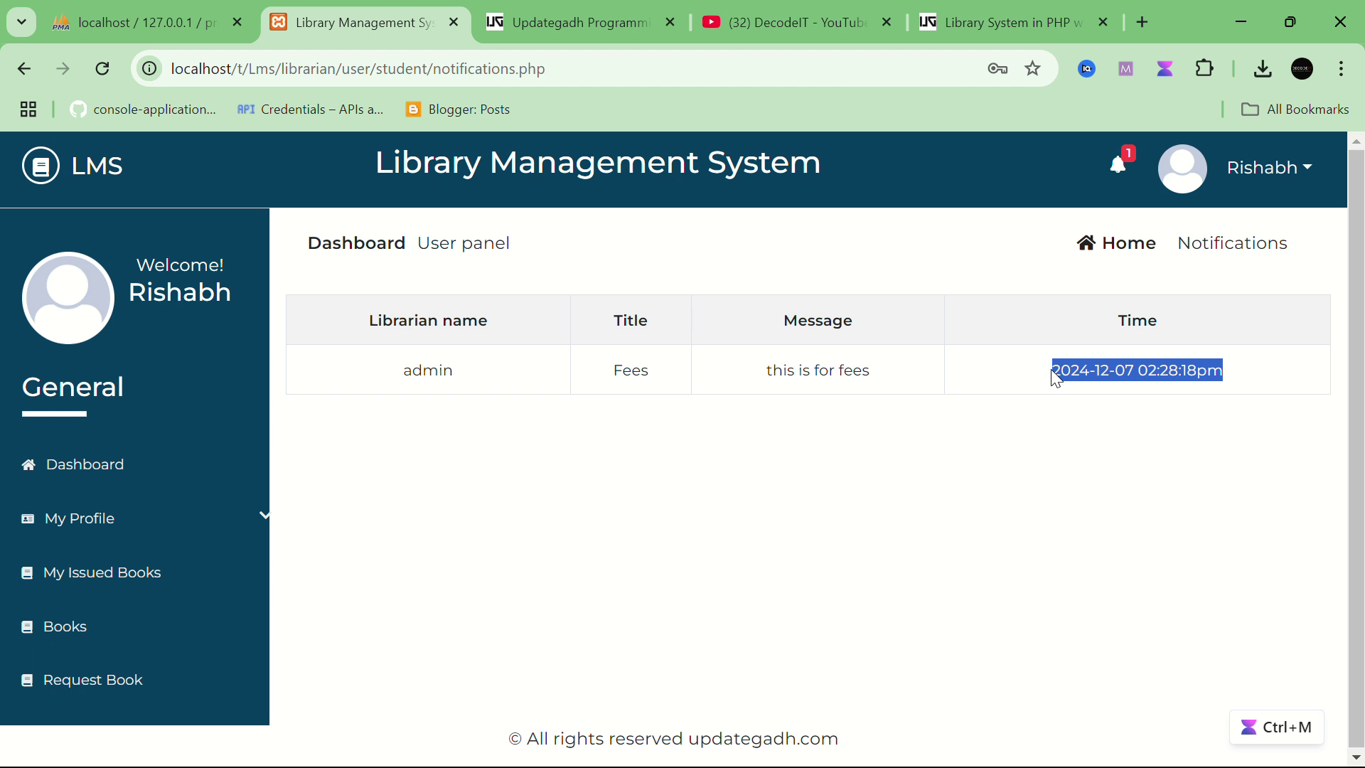
Step: Visit Dashboard, view My Profile > Profile details, then return to My Issued Books
click(106, 464)
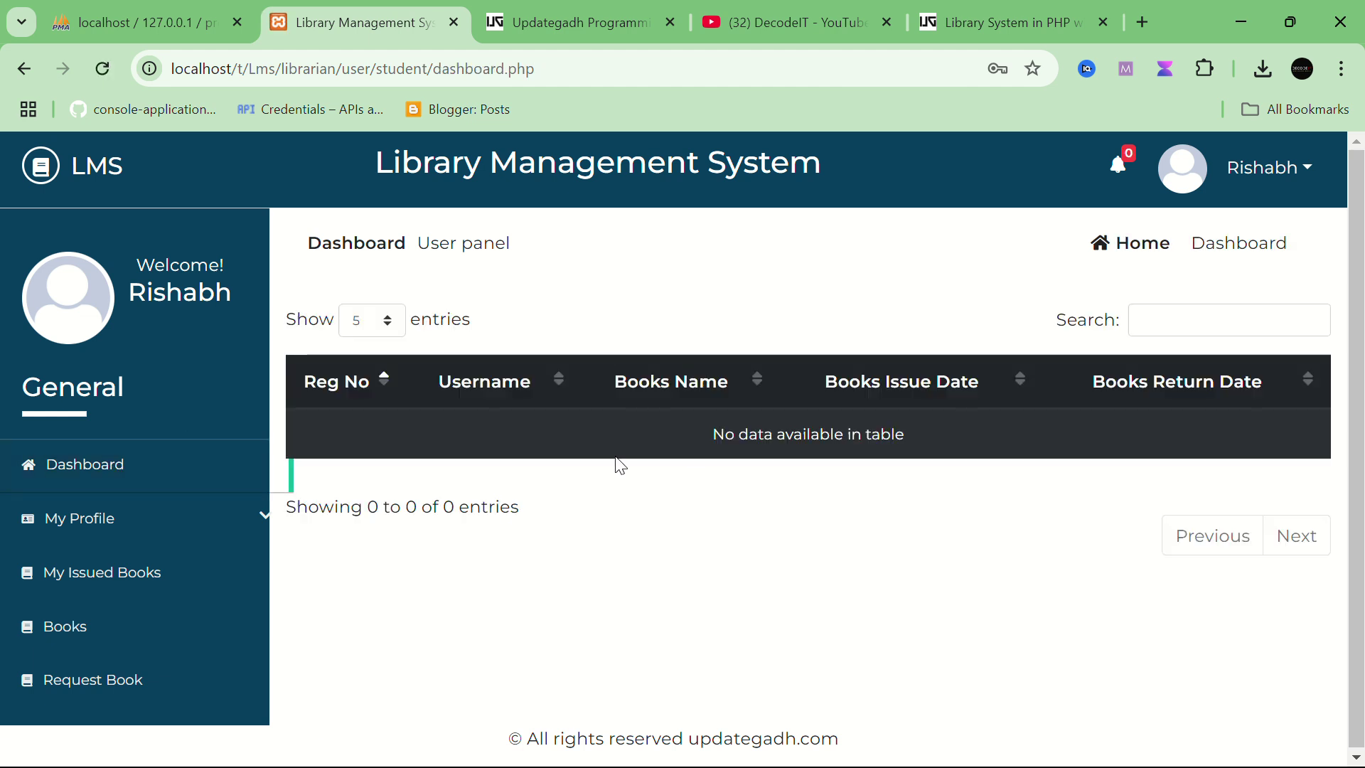
click(110, 522)
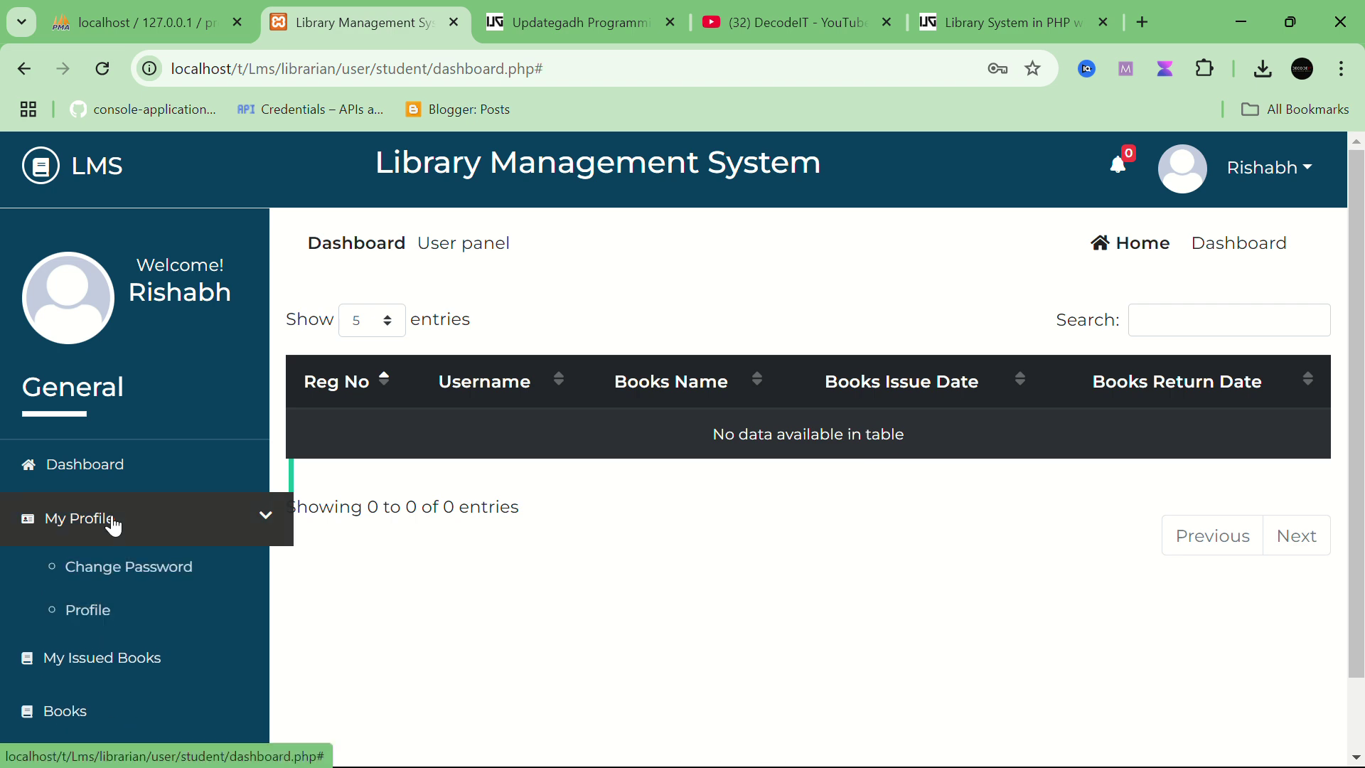
click(103, 608)
scroll(106, 610, down, 2)
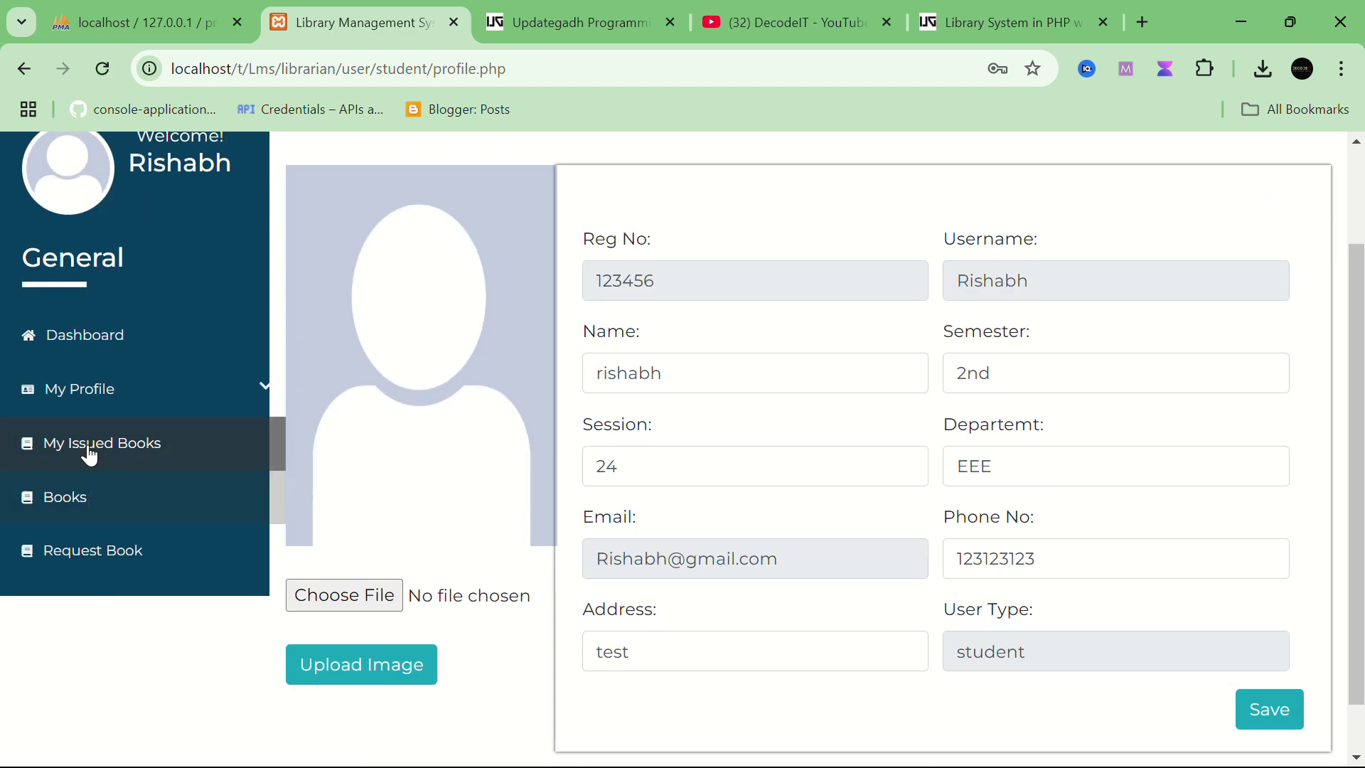
click(86, 454)
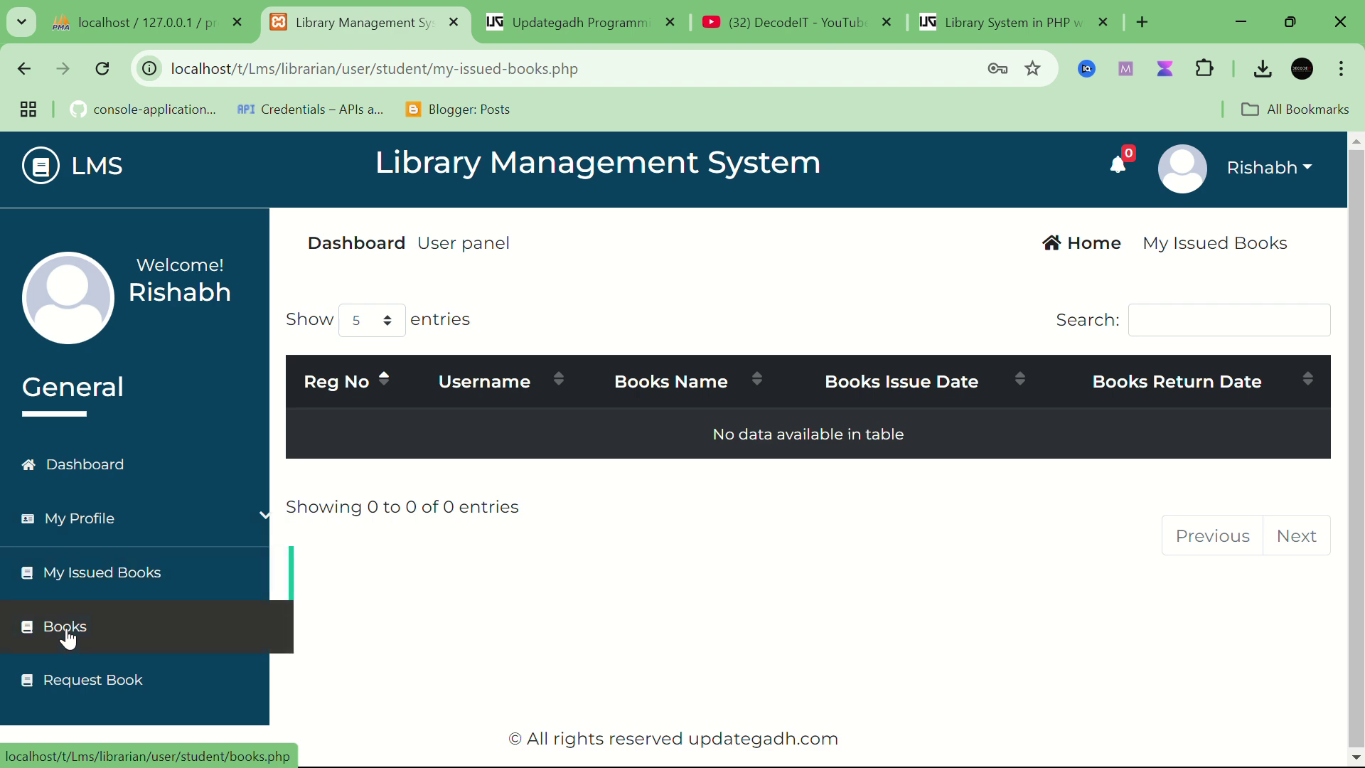
Step: Open the Books catalogue and search it for 'java'
click(69, 639)
scroll(731, 558, down, 2)
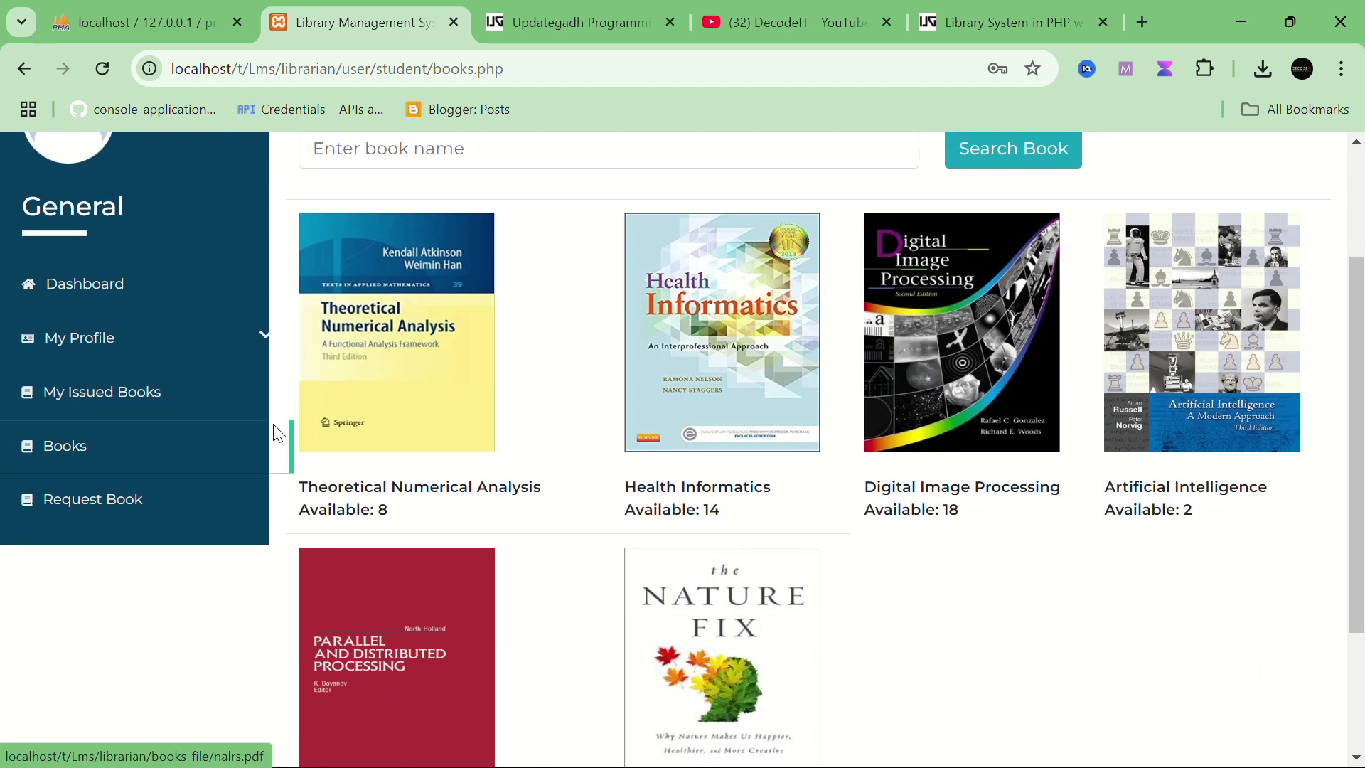
scroll(787, 444, up, 2)
scroll(787, 443, down, 3)
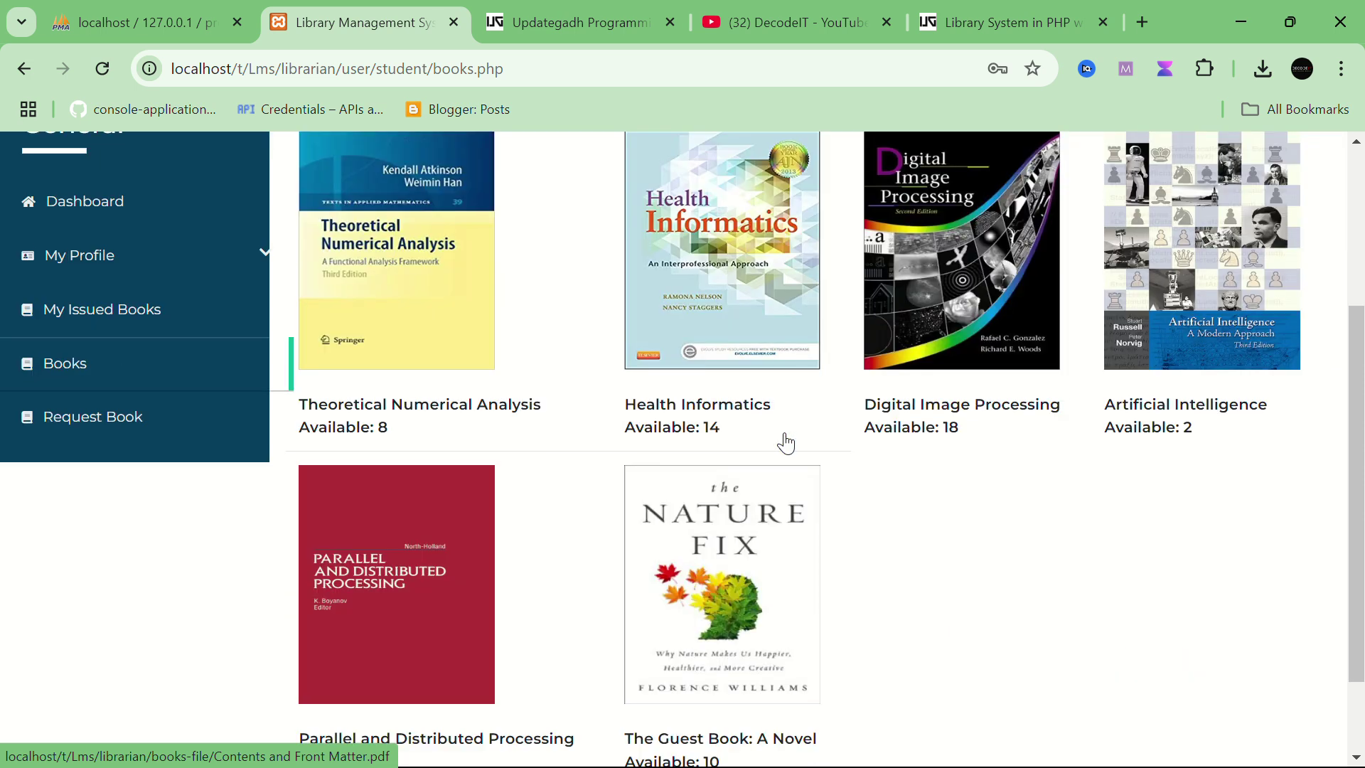
scroll(787, 444, up, 3)
click(695, 334)
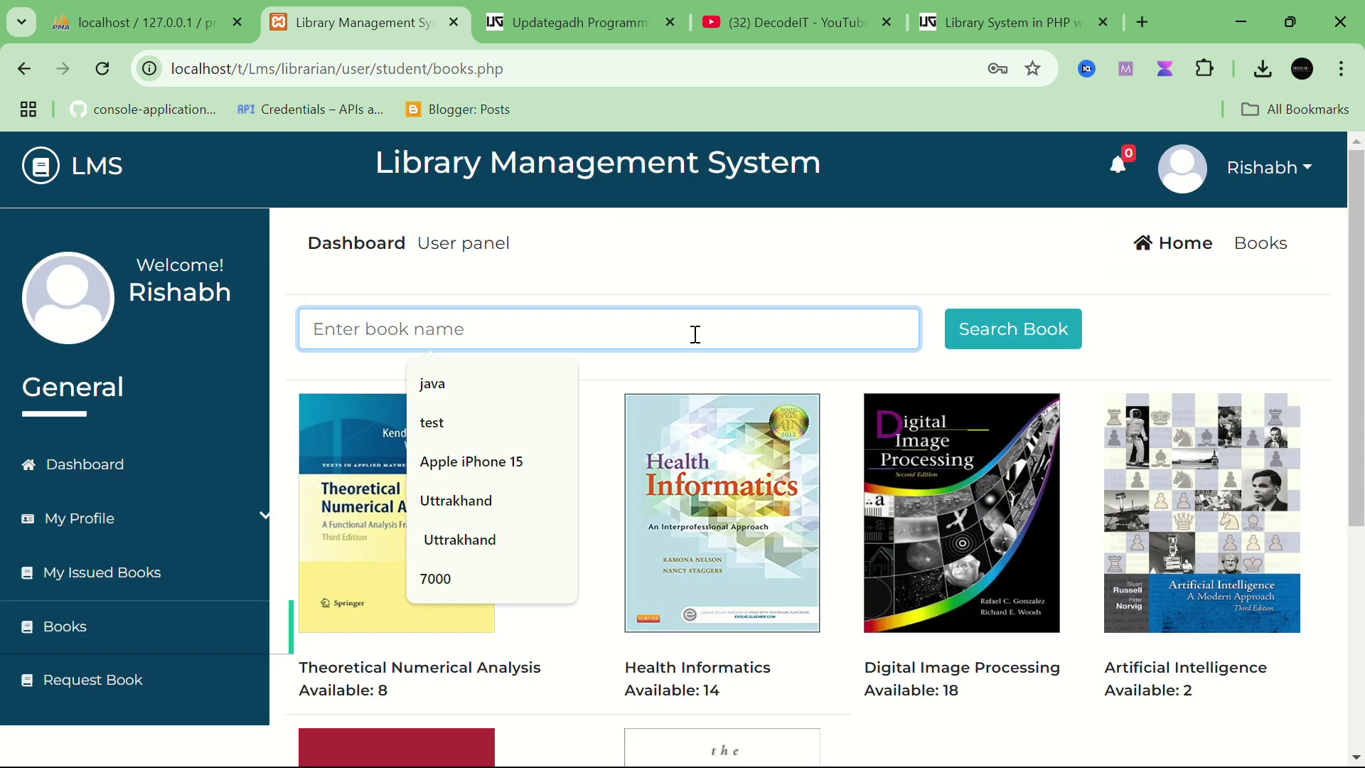
click(490, 385)
click(1009, 355)
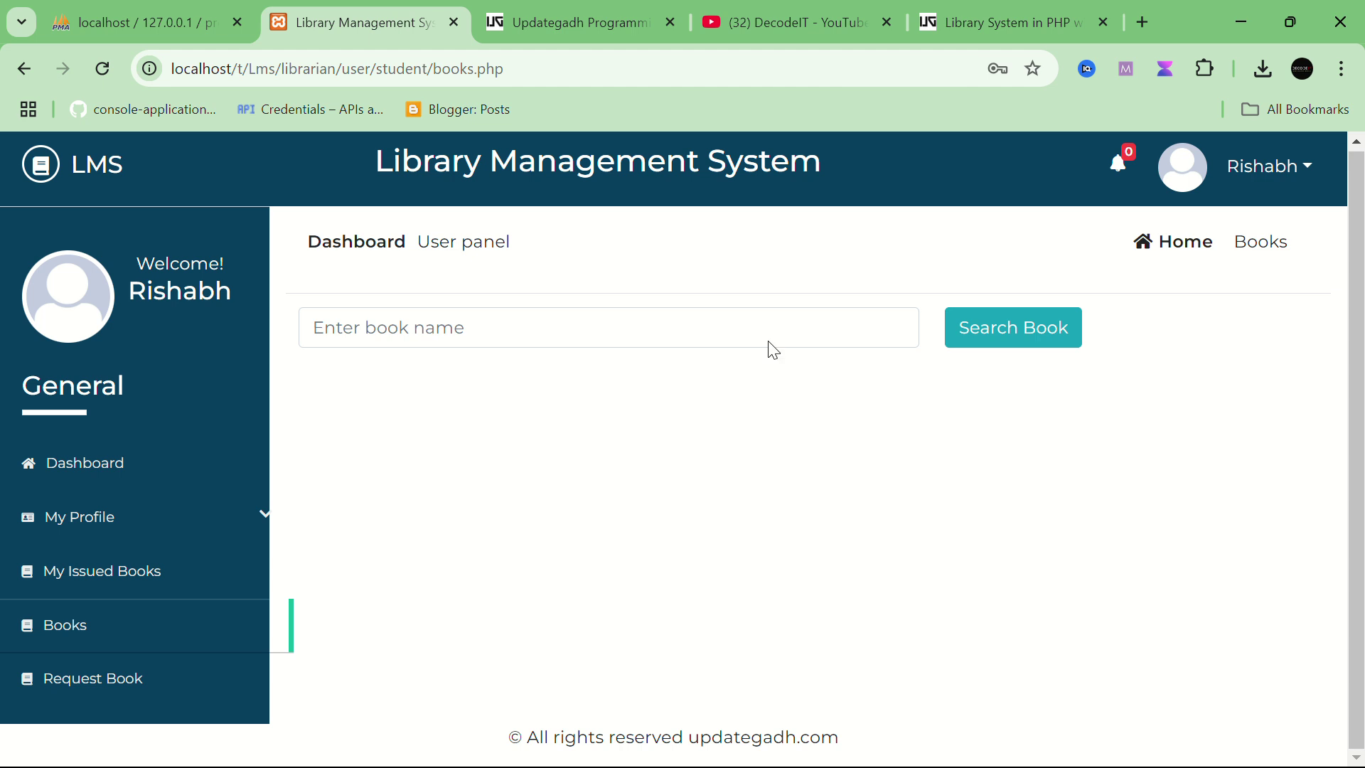
Step: Reload the catalogue, search for the copied title 'Health Informatics', and open its book file
click(612, 328)
click(78, 641)
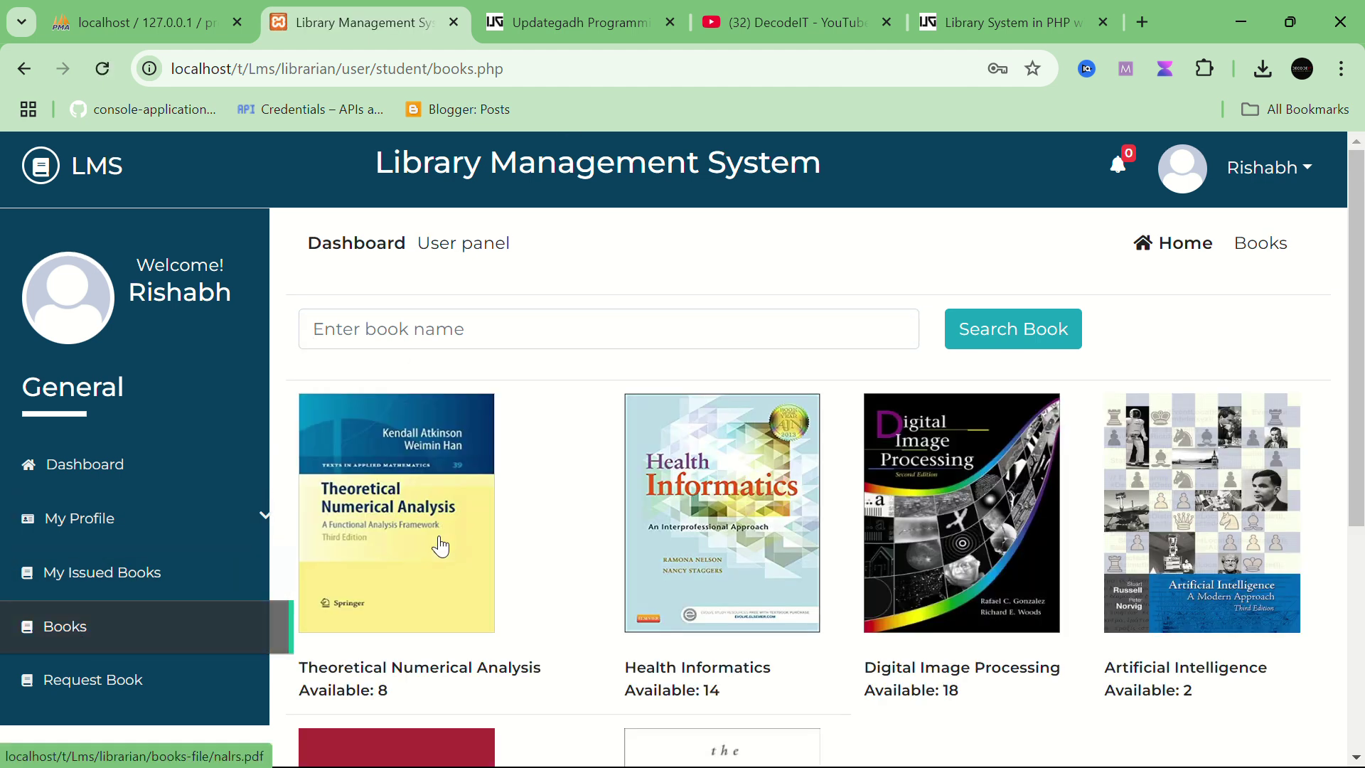
mouse_move(624, 667)
mouse_down()
mouse_move(709, 688)
mouse_move(765, 666)
mouse_up()
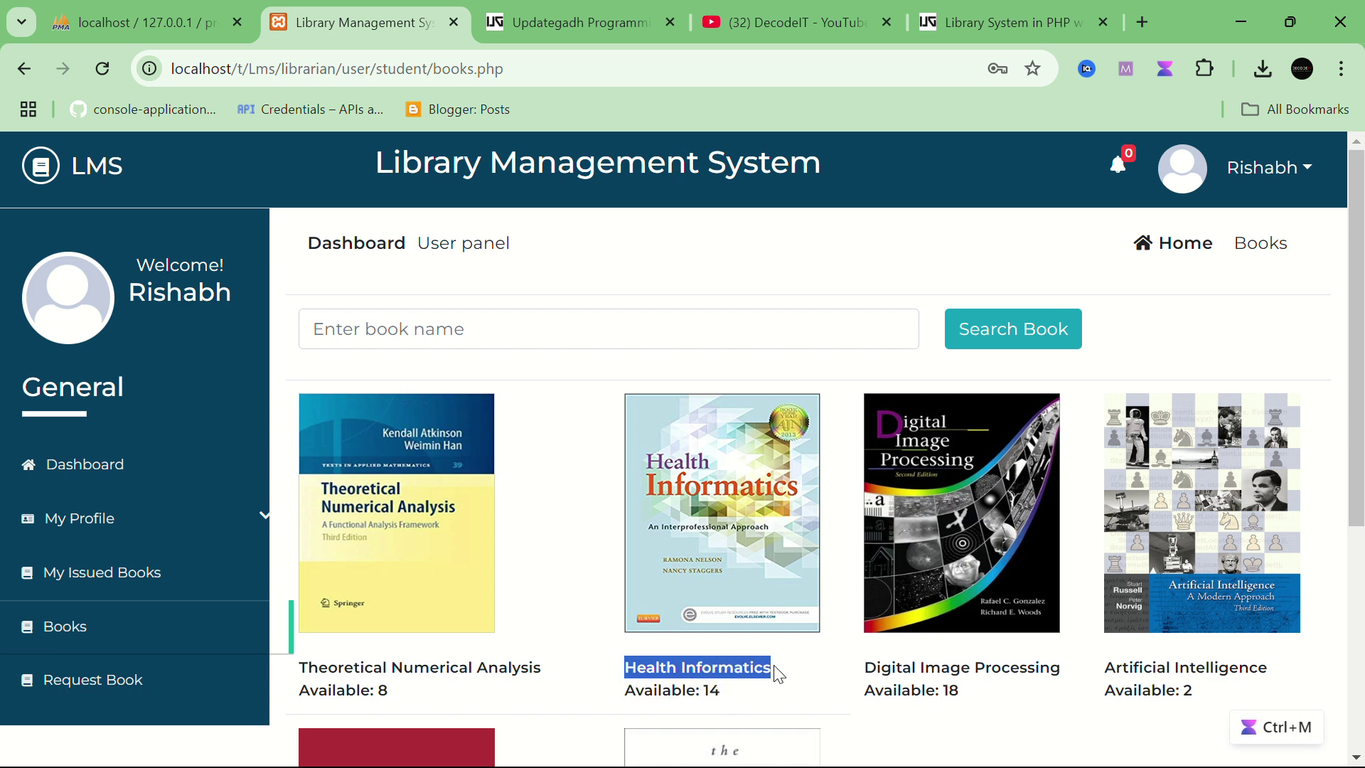
click(585, 332)
text(Health Informatics)
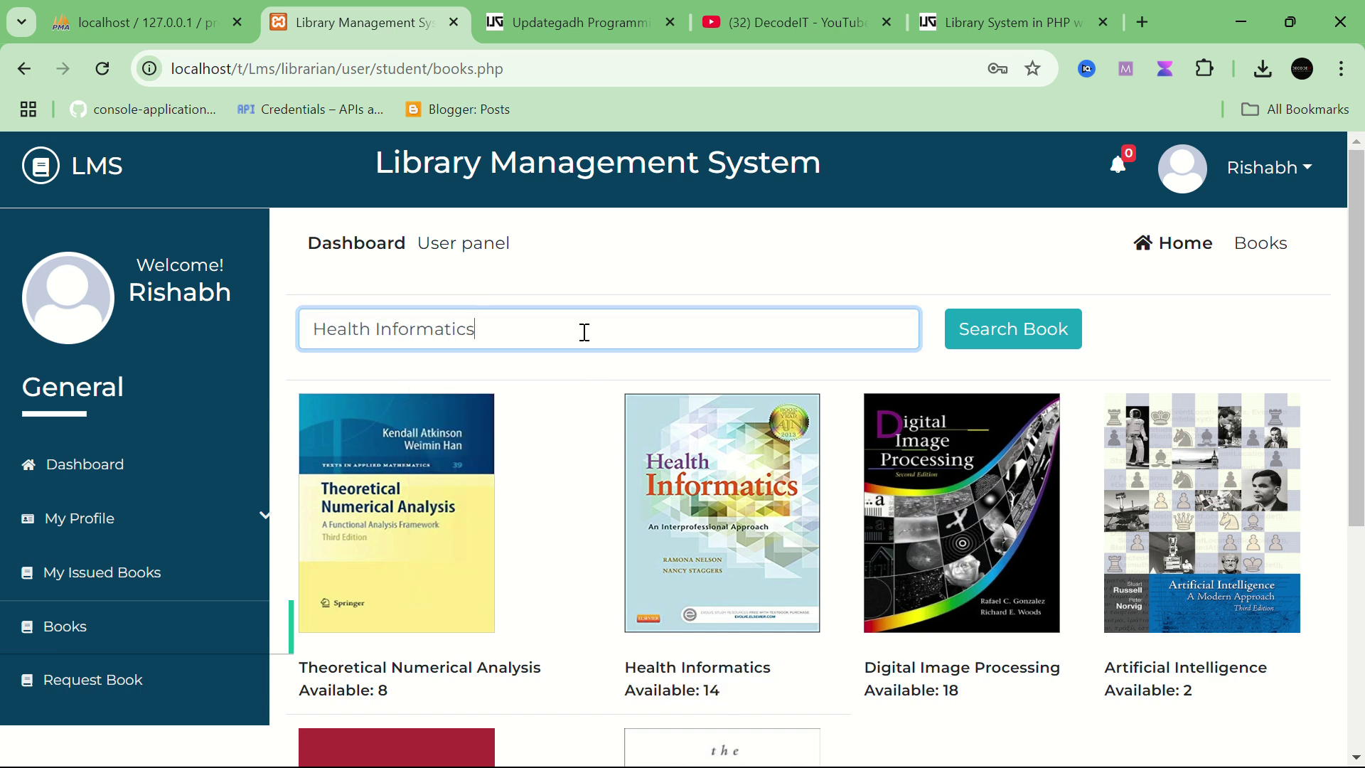
click(998, 328)
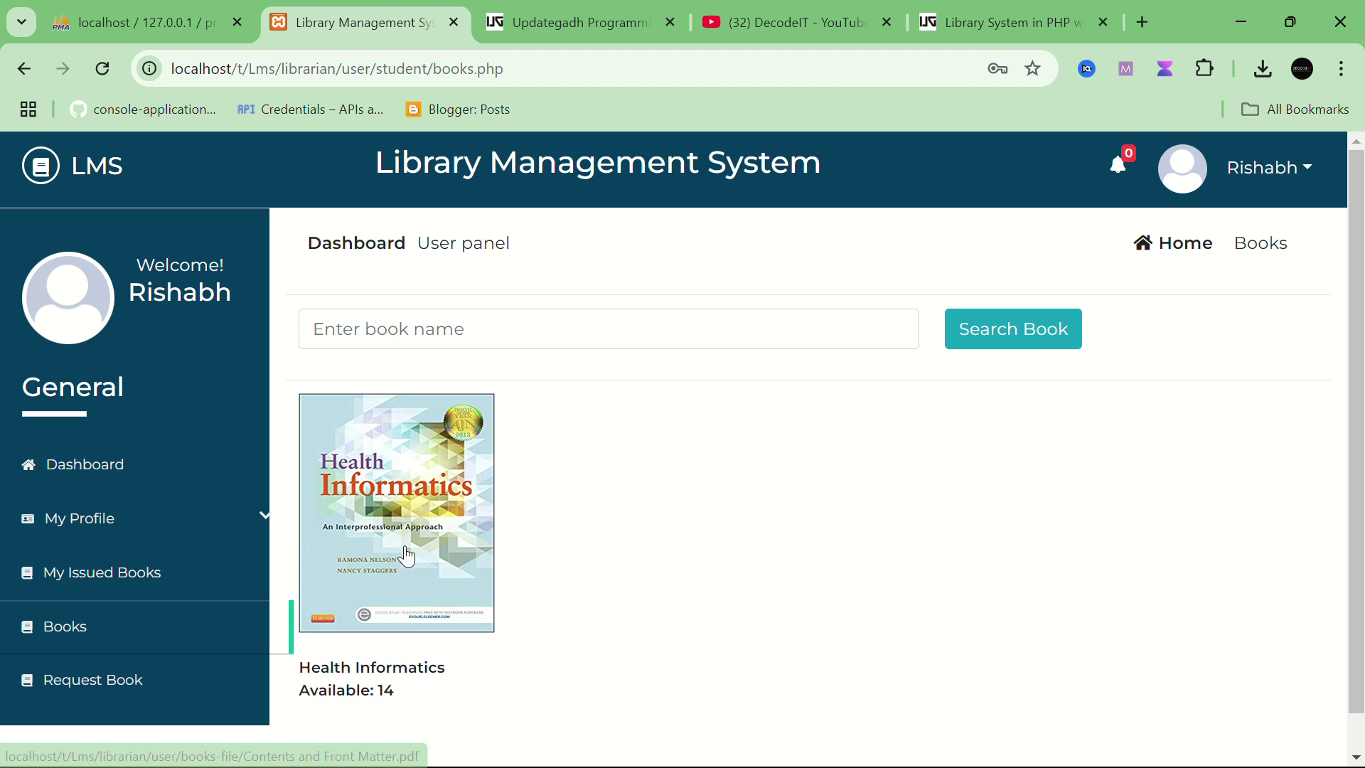
scroll(407, 556, down, 1)
drag(390, 661, 338, 650)
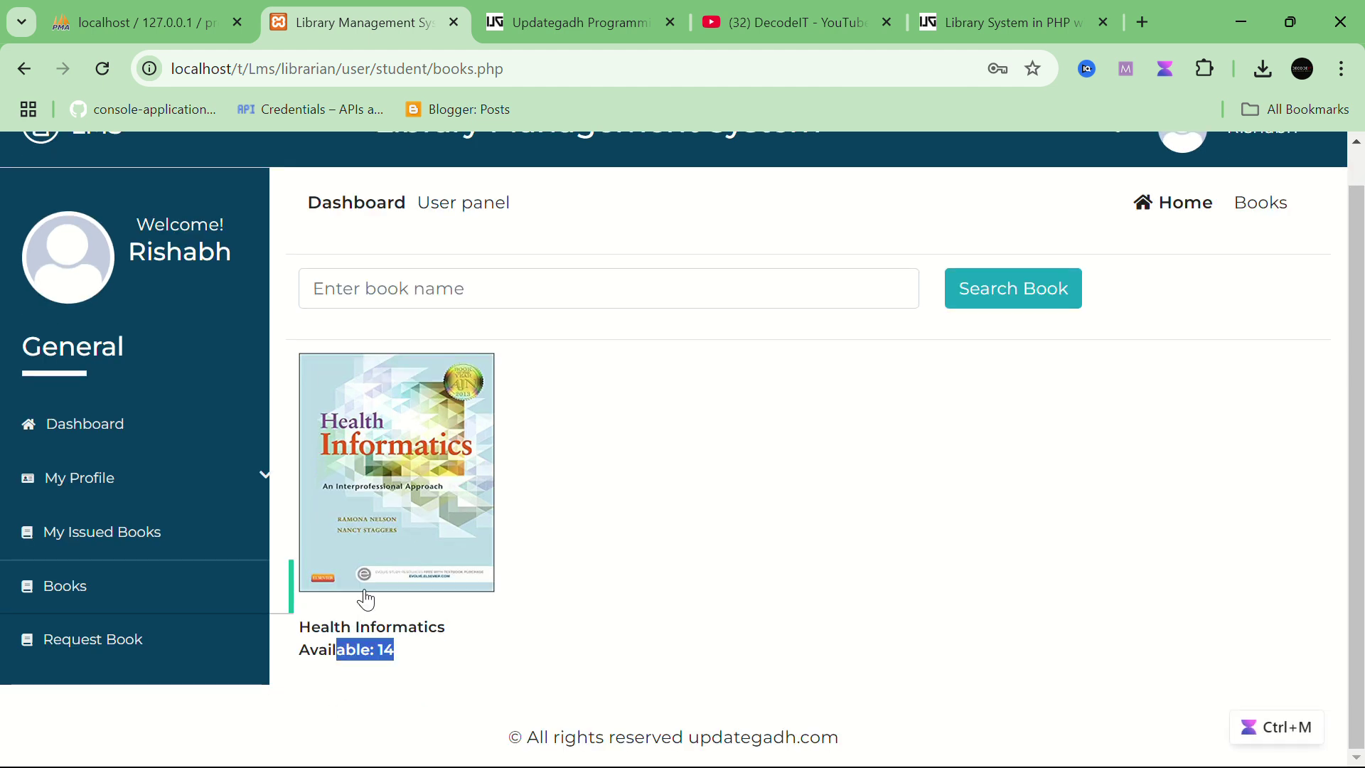
click(384, 531)
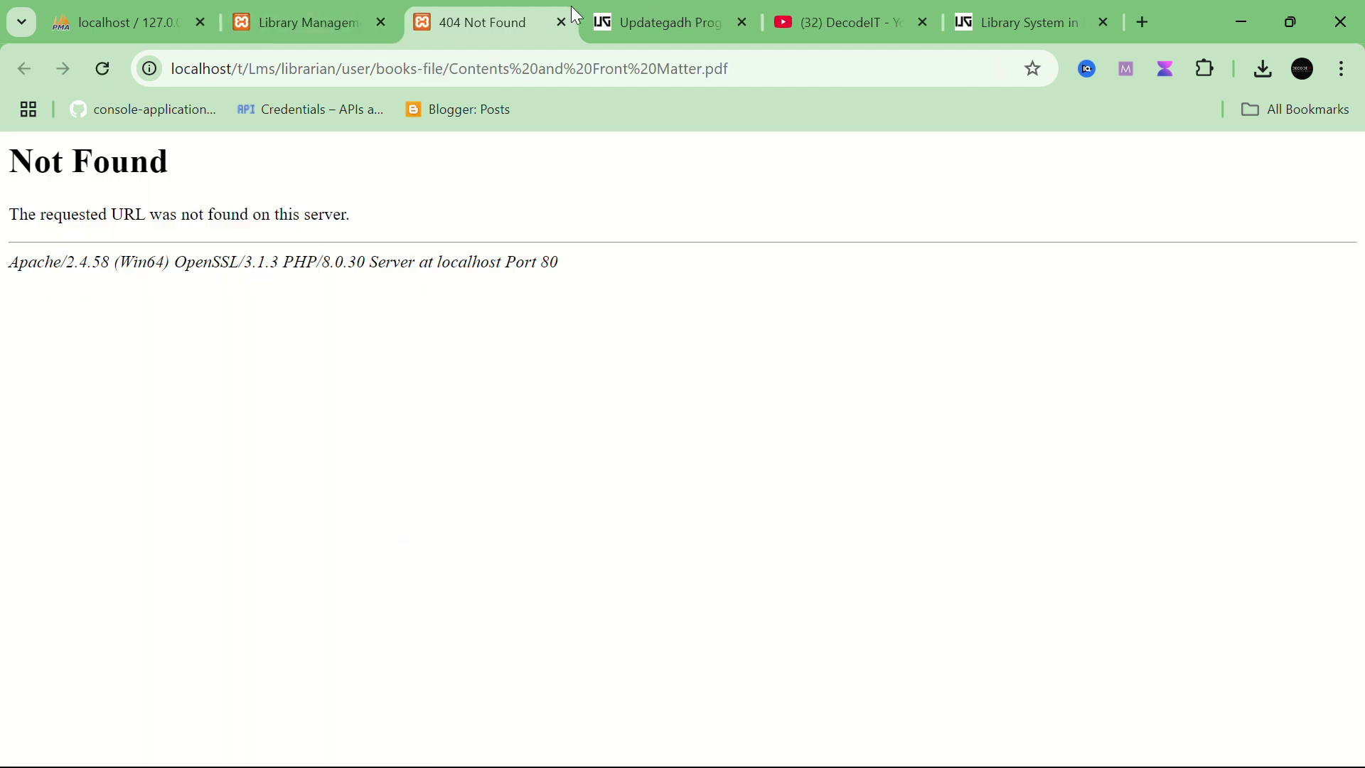
middle_click(517, 20)
click(88, 587)
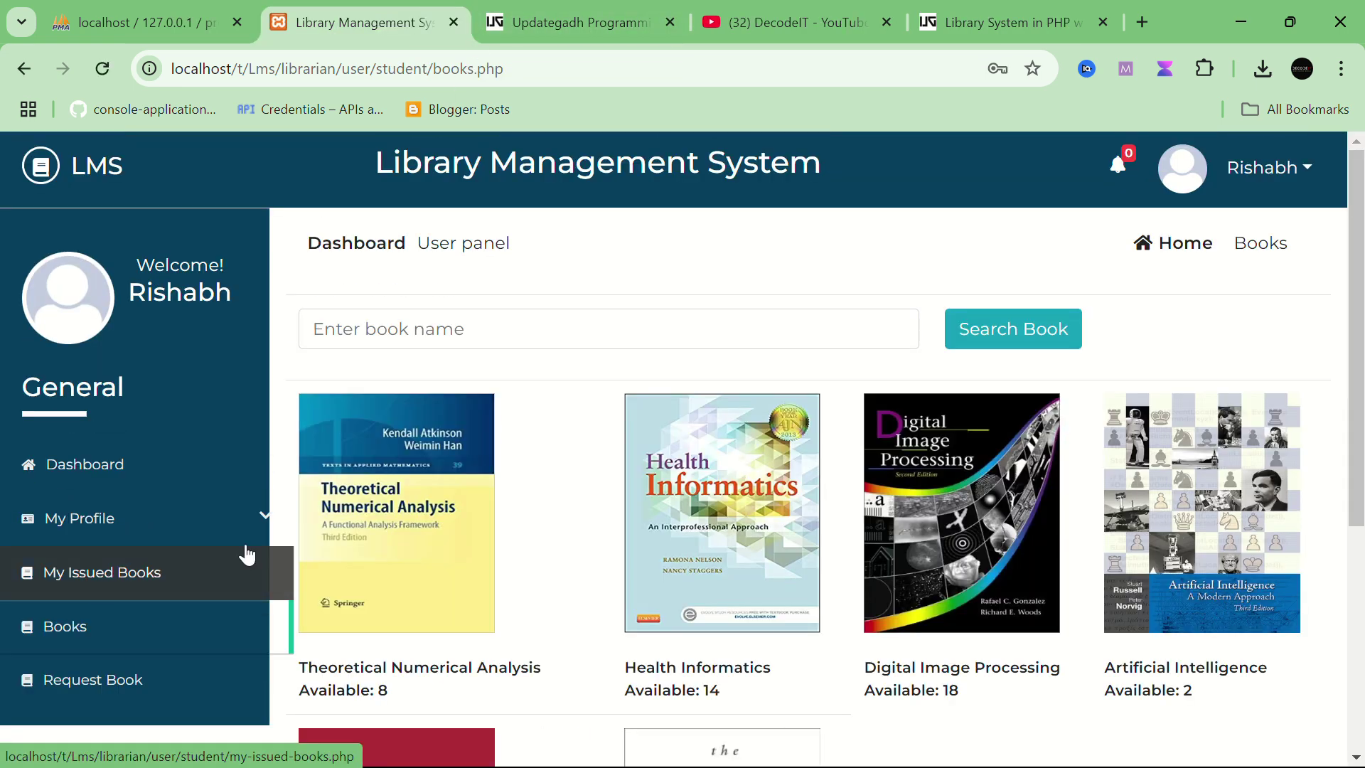
scroll(733, 453, down, 1)
click(737, 453)
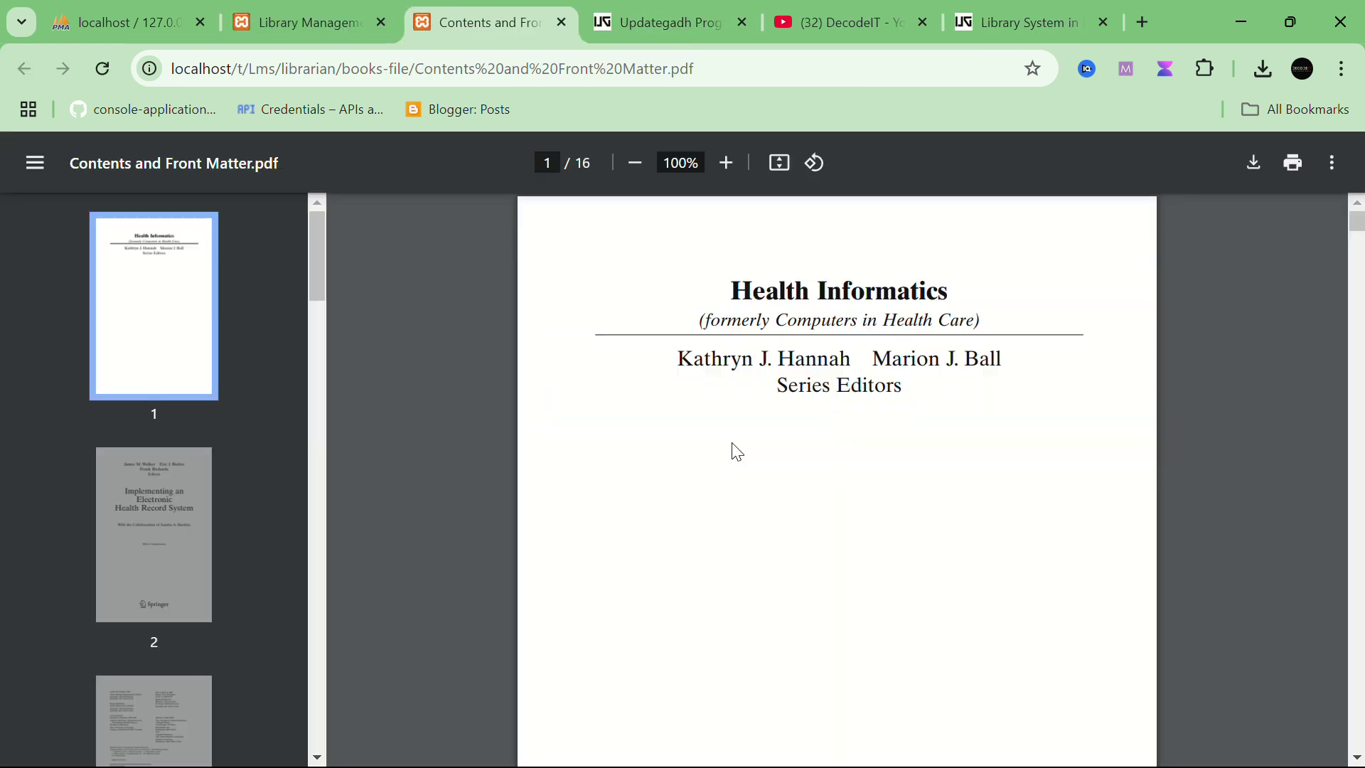
scroll(665, 398, down, 10)
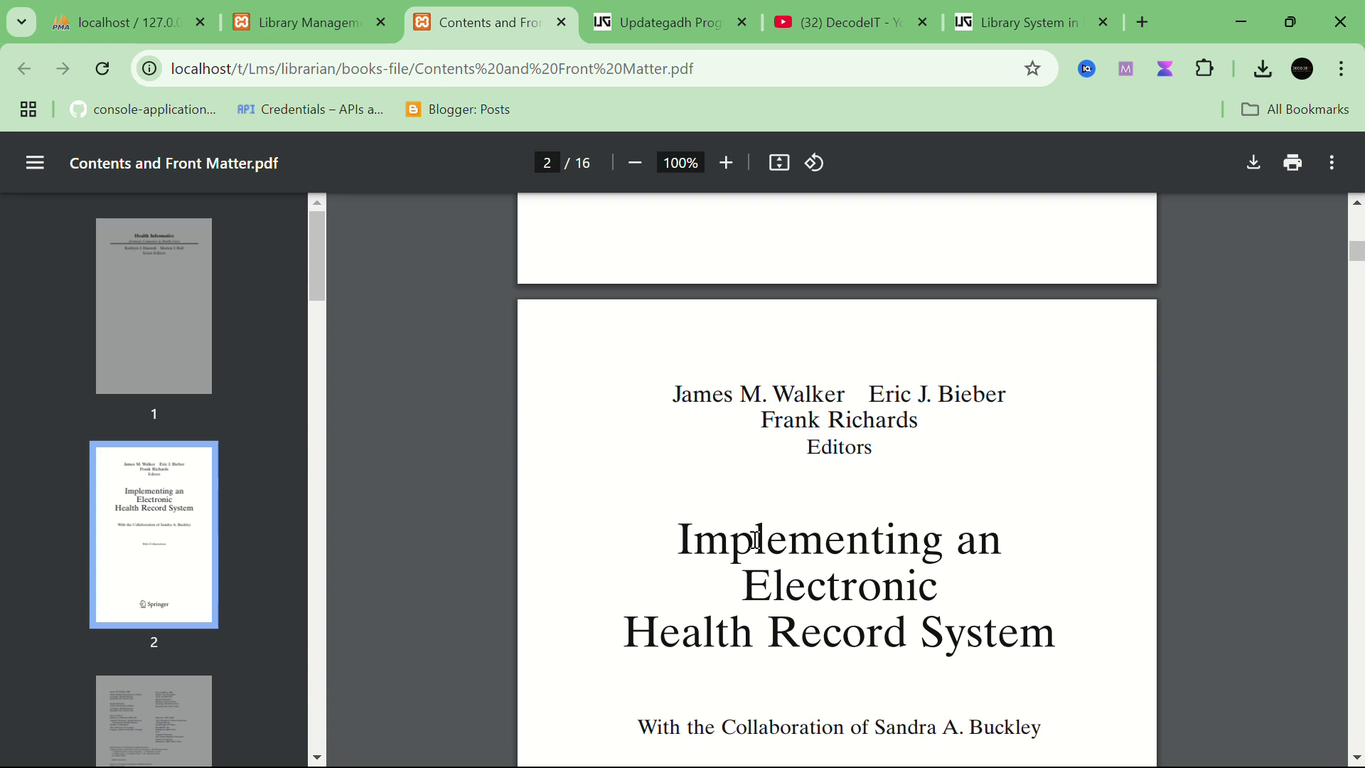
scroll(756, 540, down, 20)
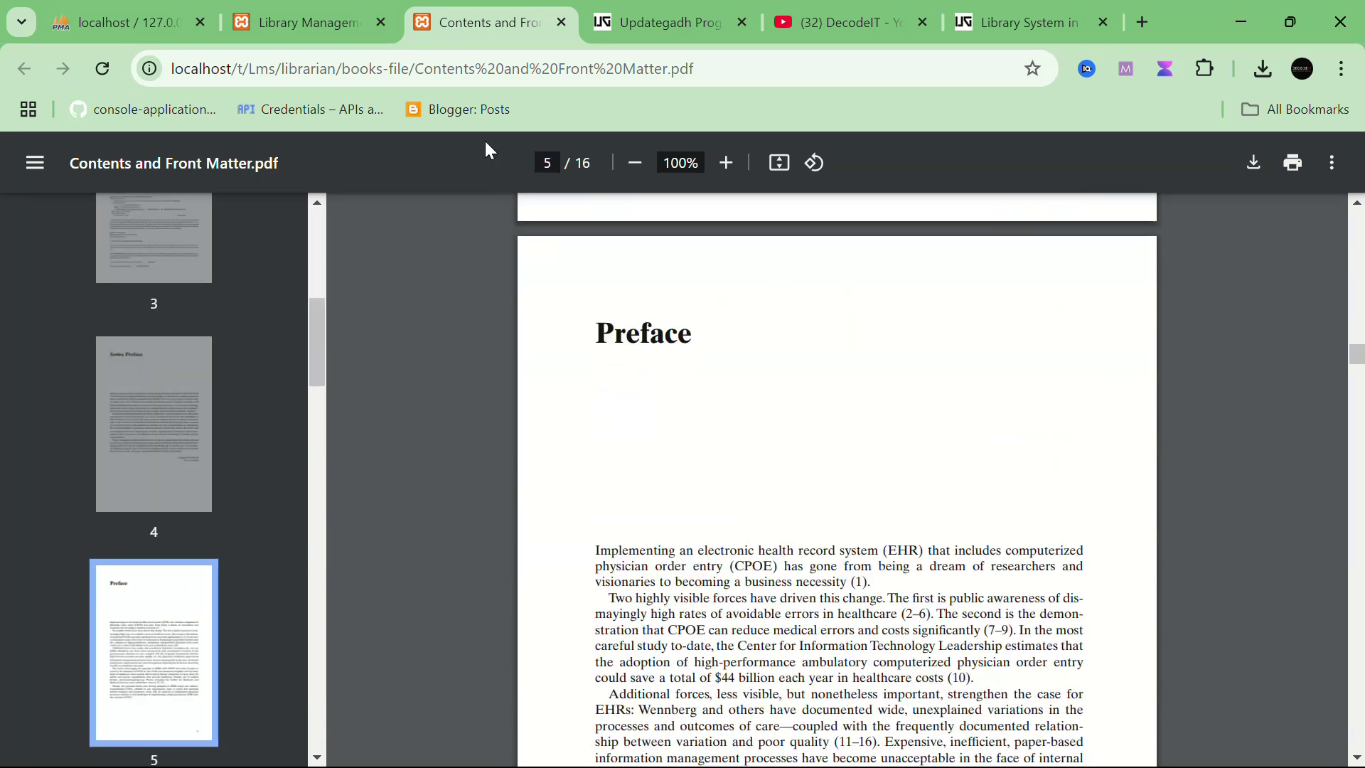
Step: Close the PDF tab, copy the 'Health Informatics' title and paste it into Request Book
middle_click(476, 22)
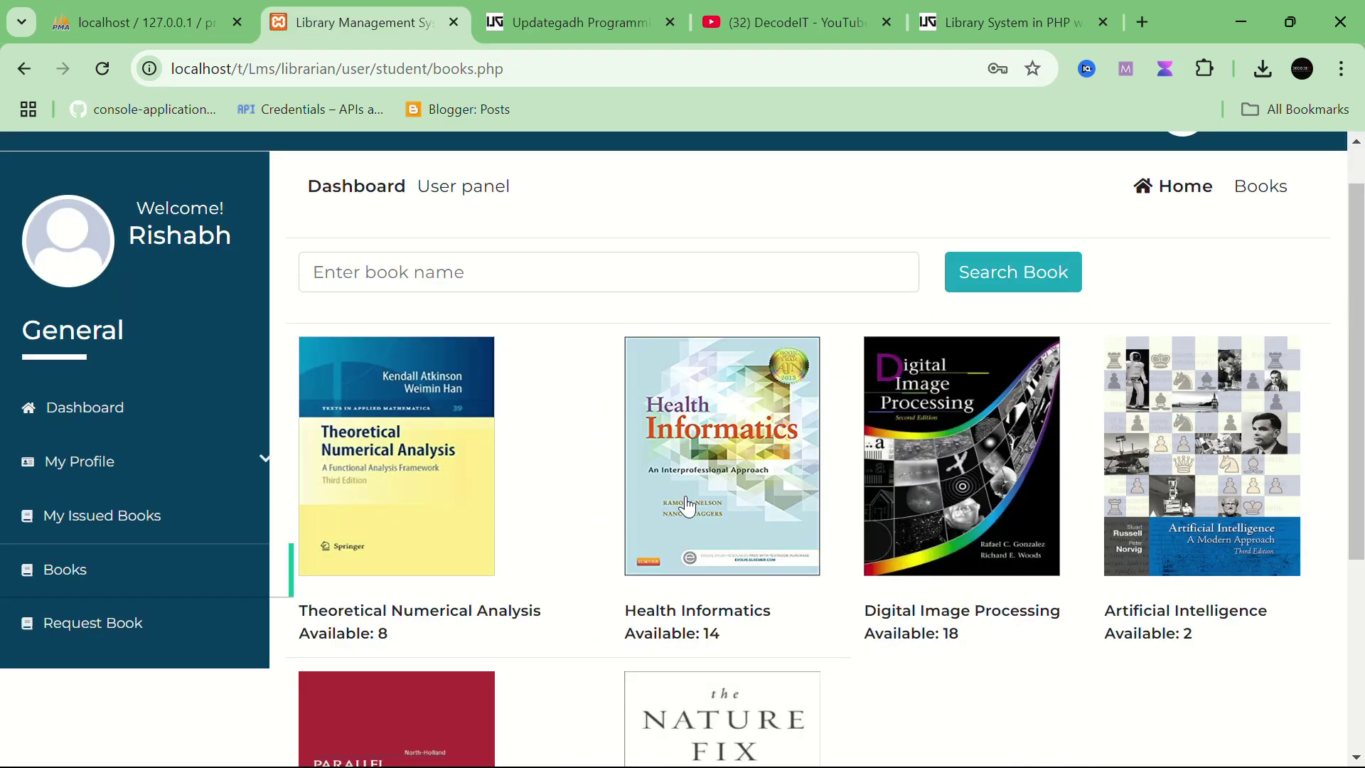
scroll(1018, 377, down, 3)
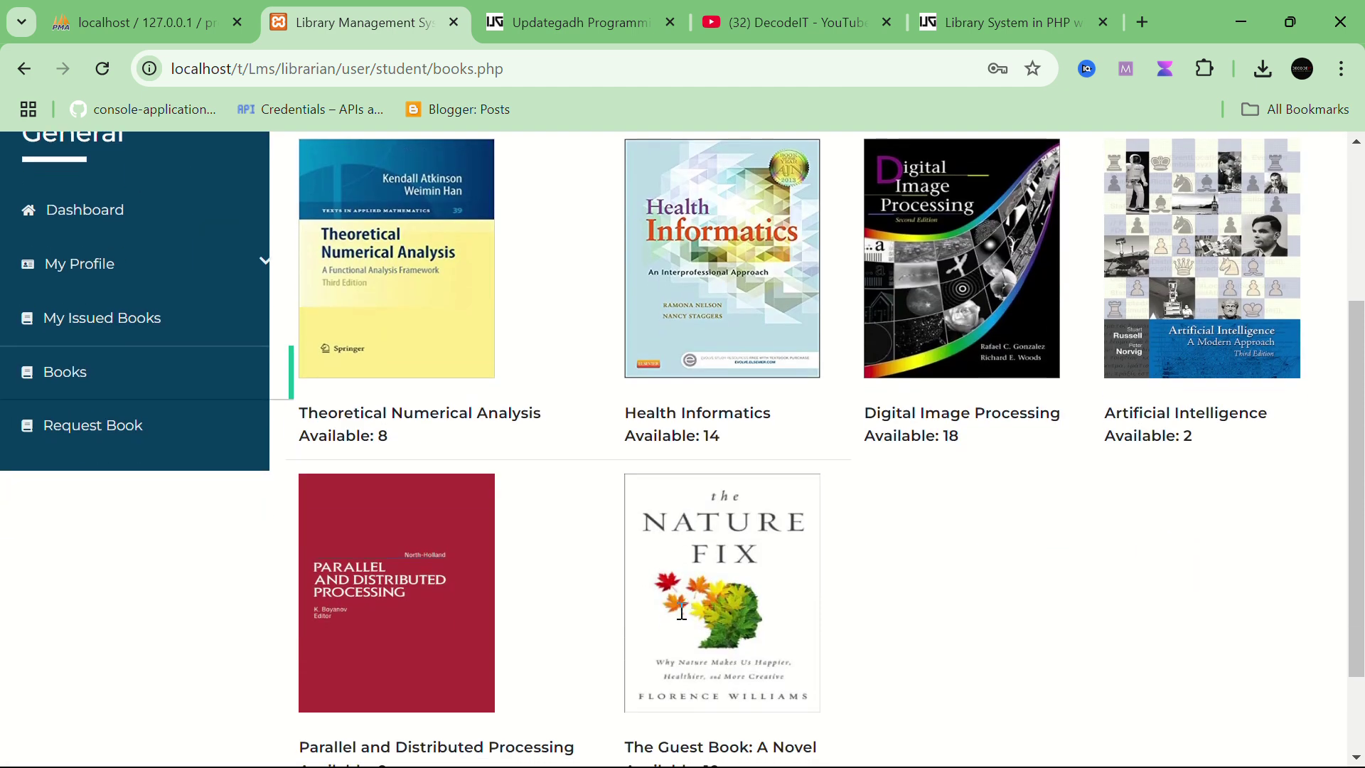
click(126, 429)
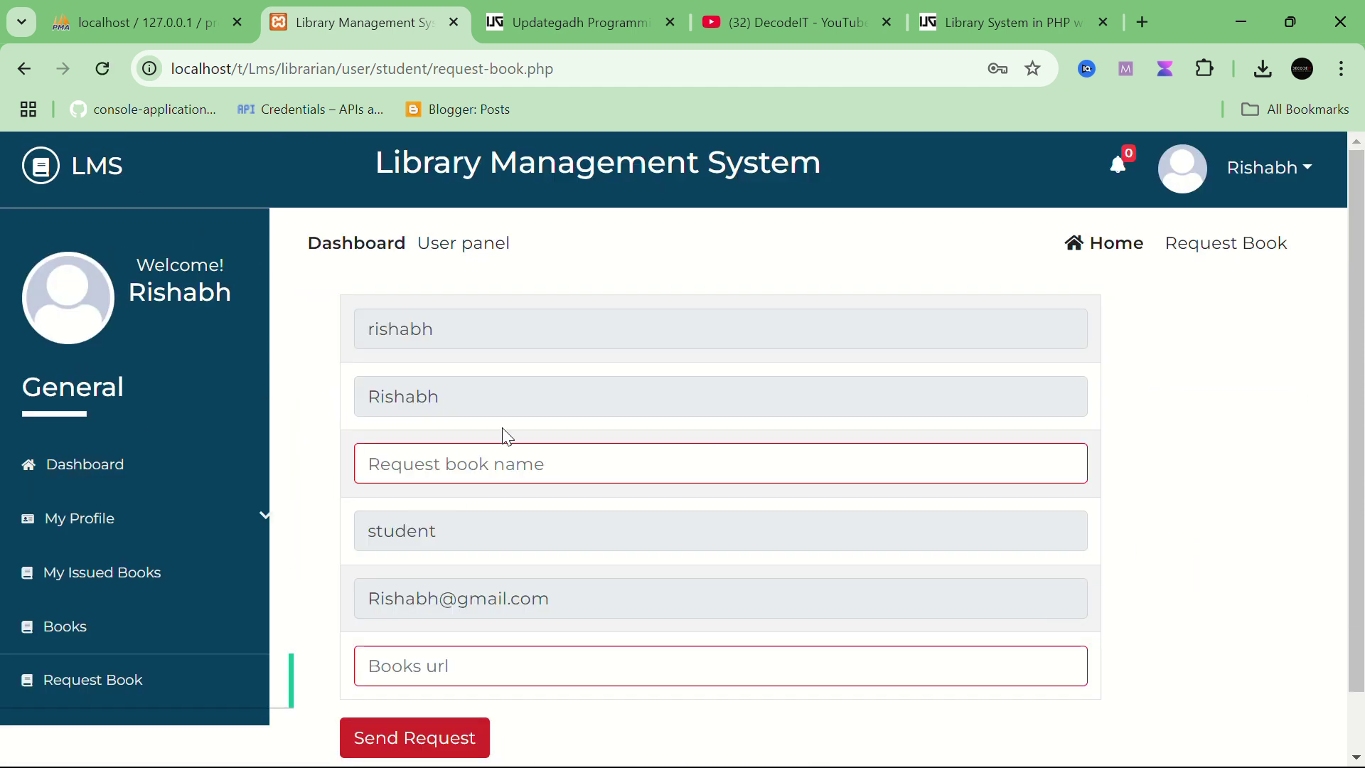
click(69, 629)
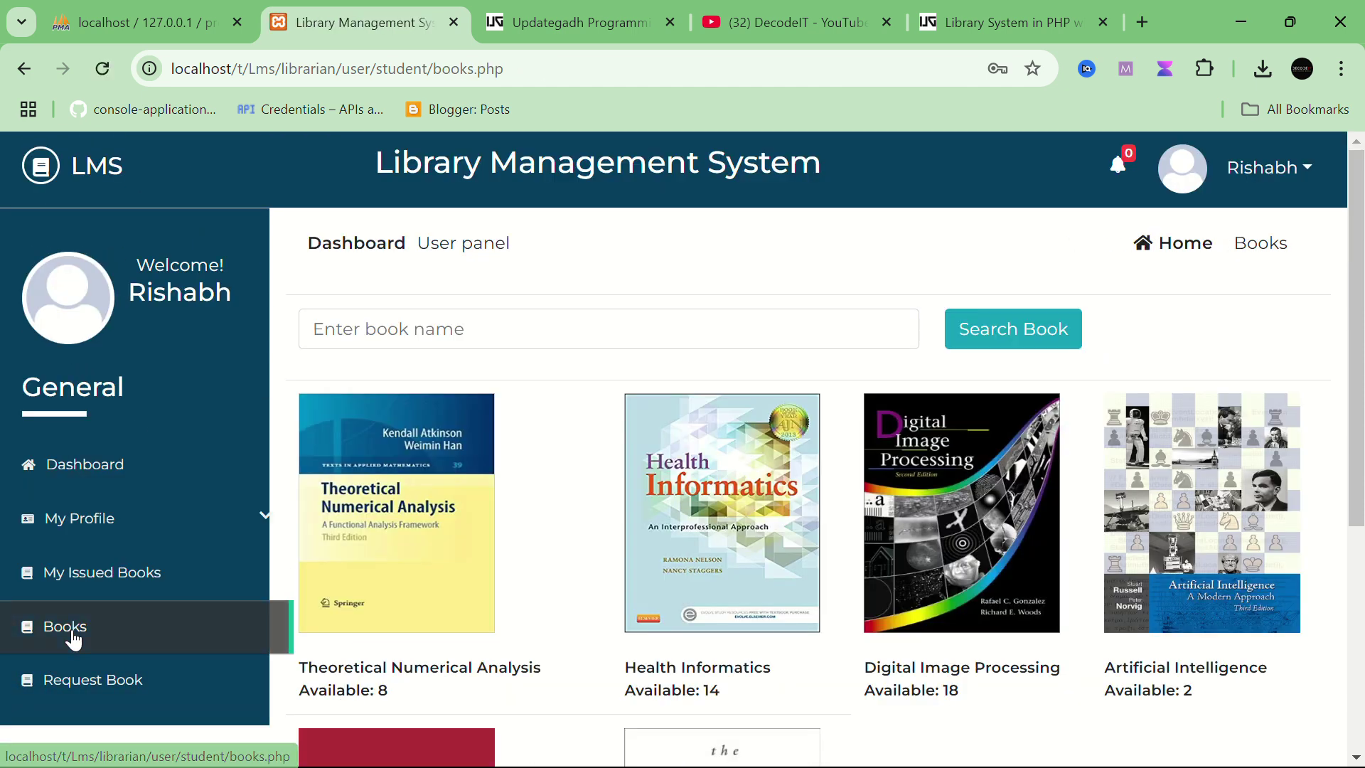
drag(620, 666, 779, 686)
key(ctrl+c)
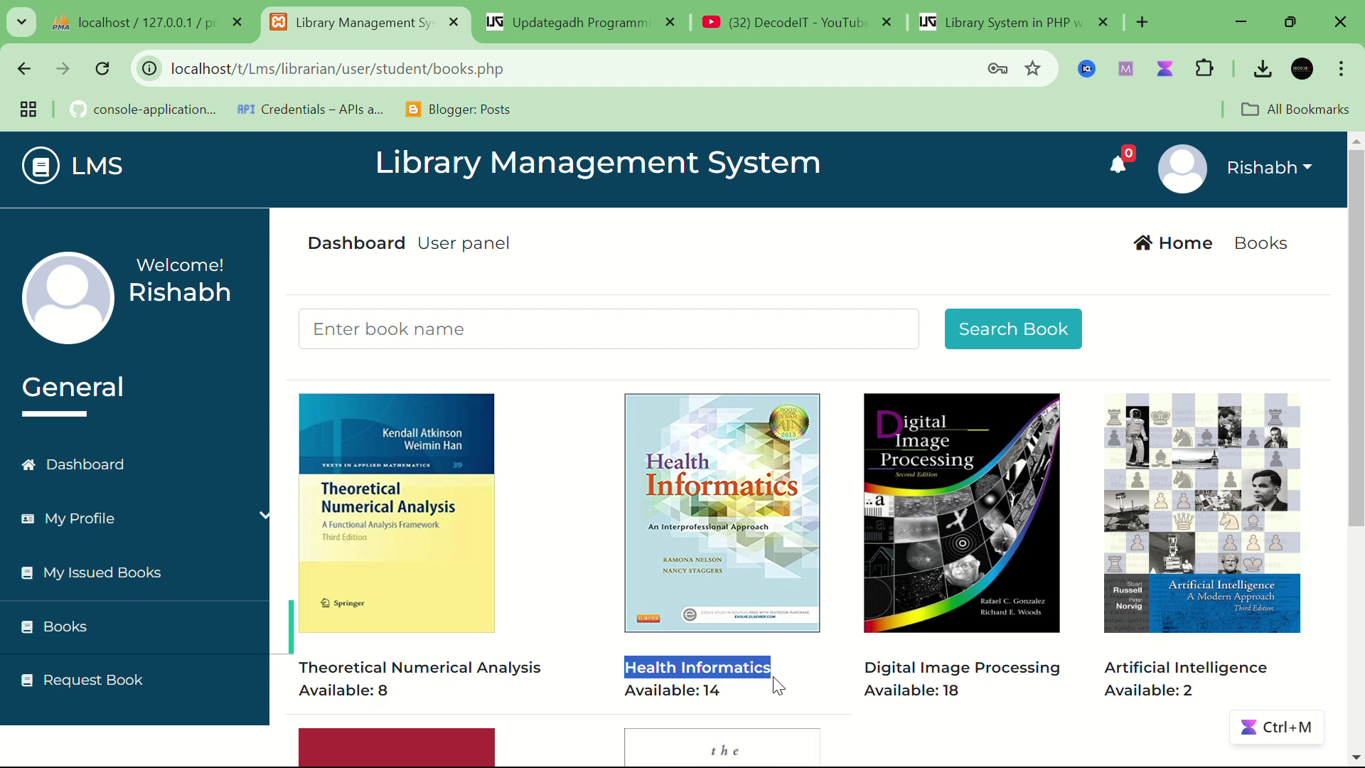
click(107, 682)
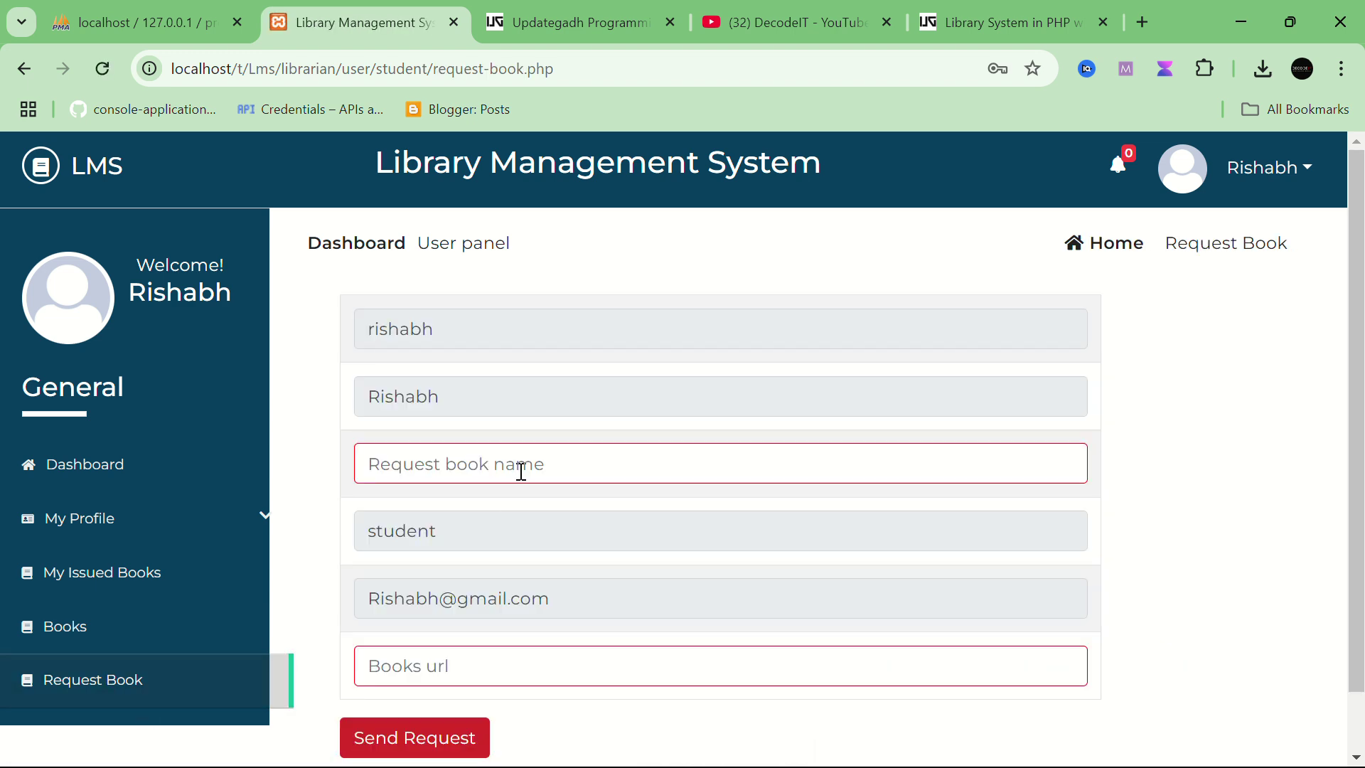
click(533, 472)
key(ctrl+v)
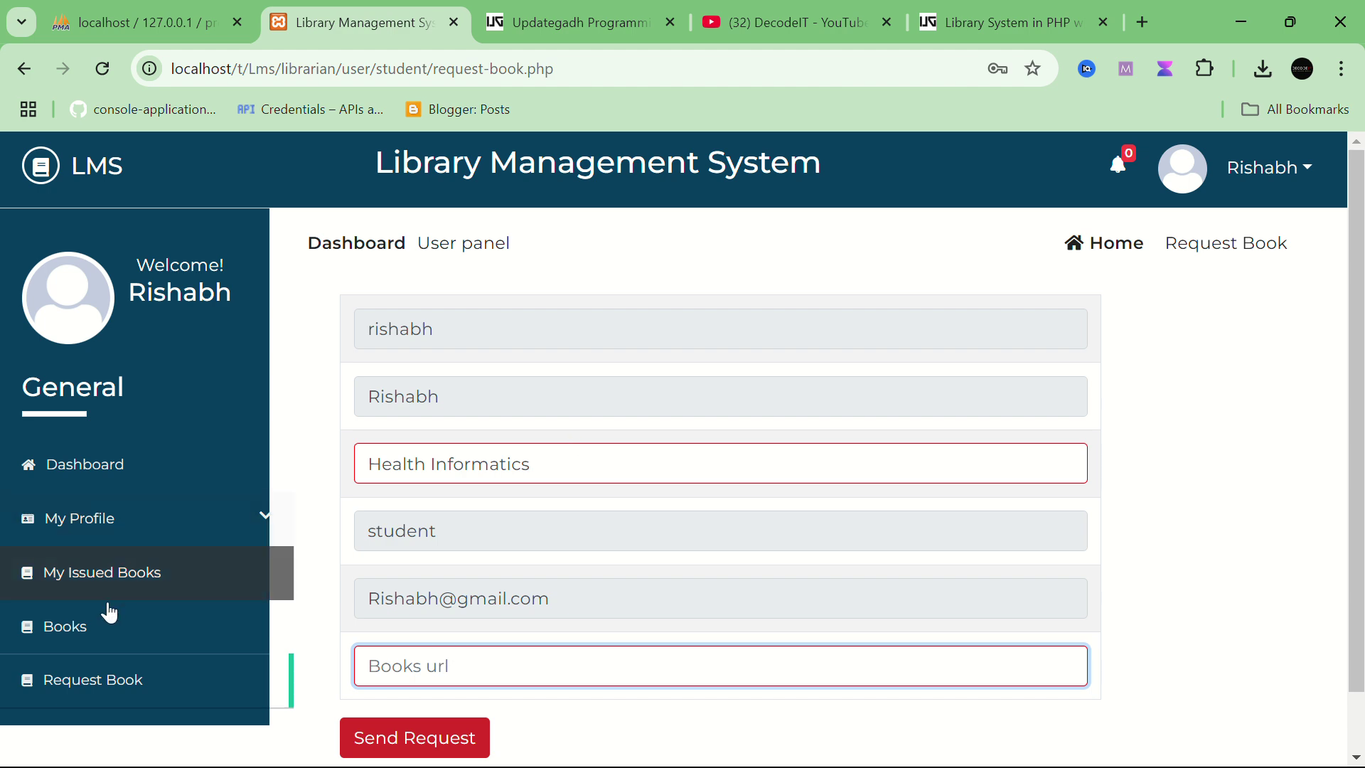
Step: Return to Books, then reopen Request Book and paste 'Health Informatics' as the book name
click(107, 626)
scroll(675, 515, down, 1)
scroll(675, 517, up, 1)
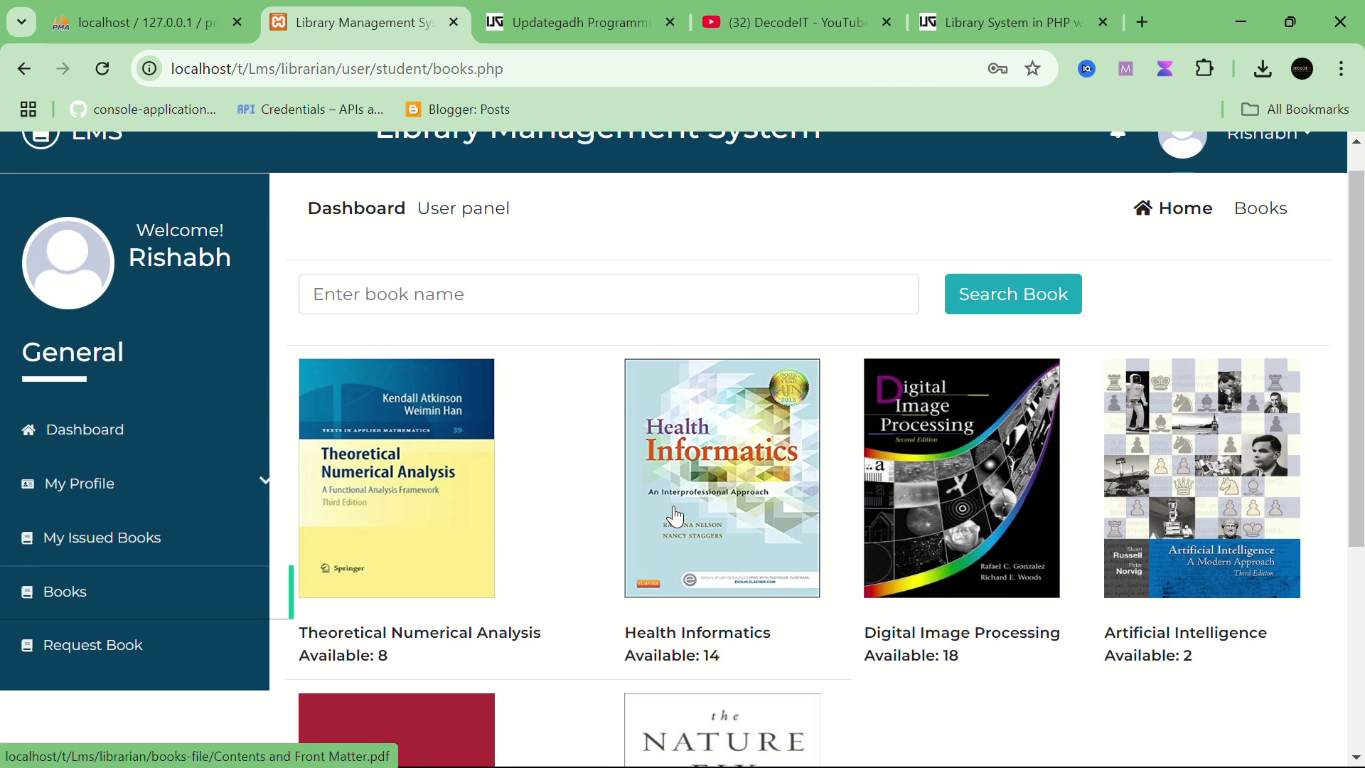
scroll(695, 488, down, 2)
scroll(688, 489, down, 3)
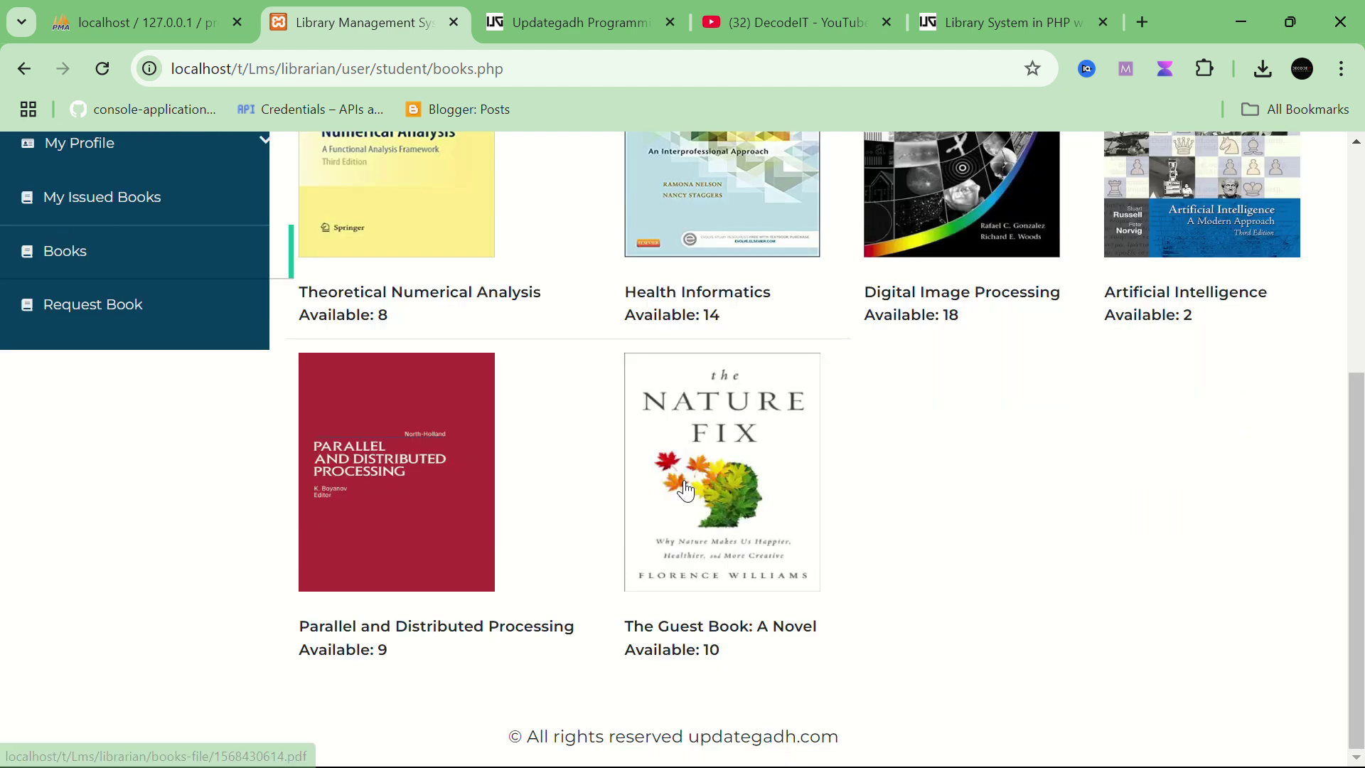
scroll(685, 487, up, 3)
scroll(1136, 503, up, 2)
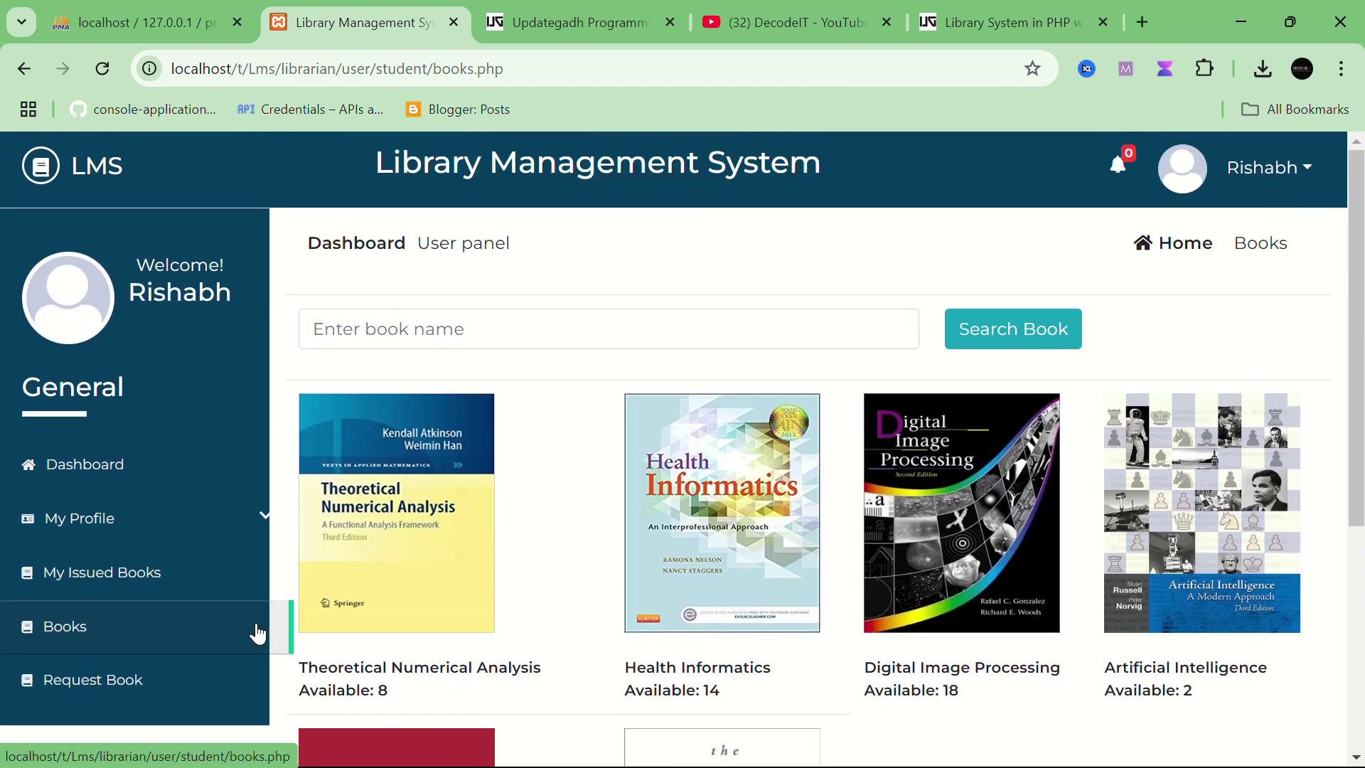
click(130, 684)
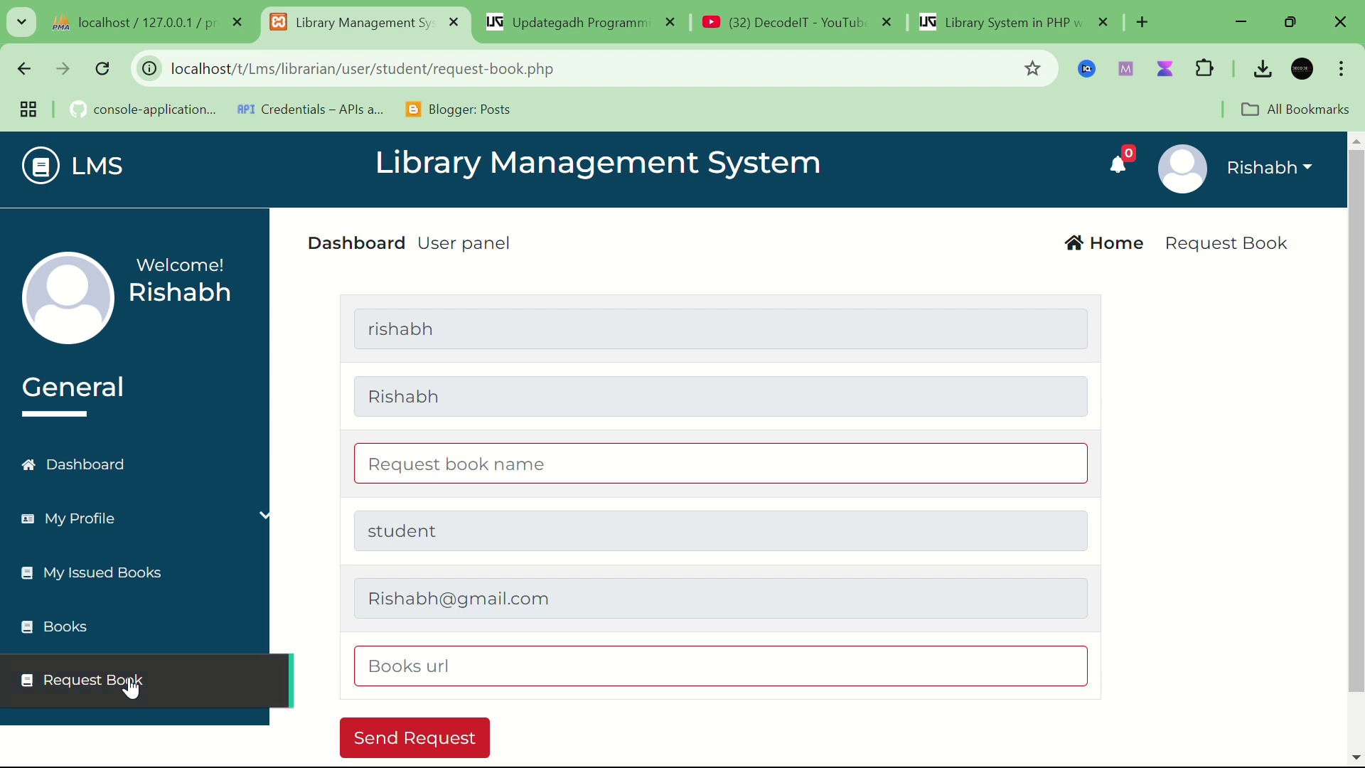
click(533, 452)
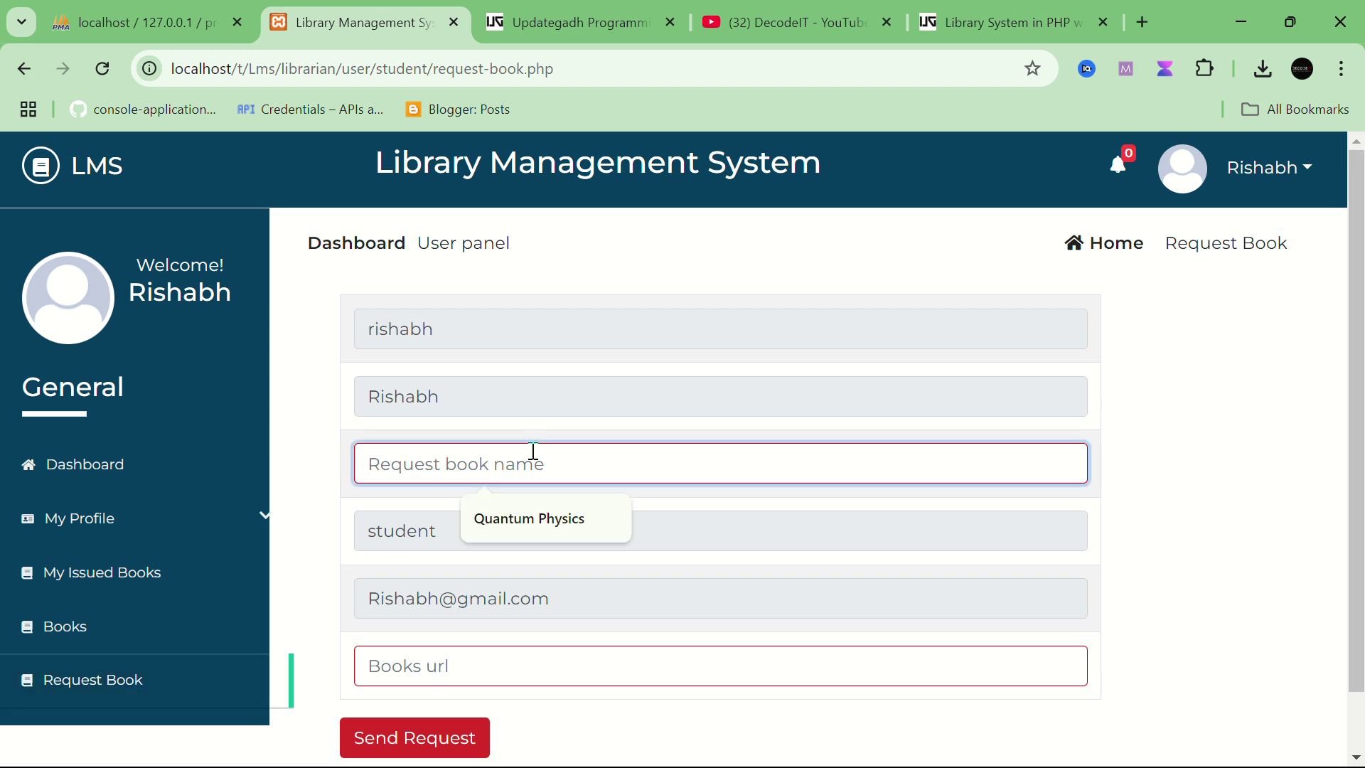
key(ctrl+v)
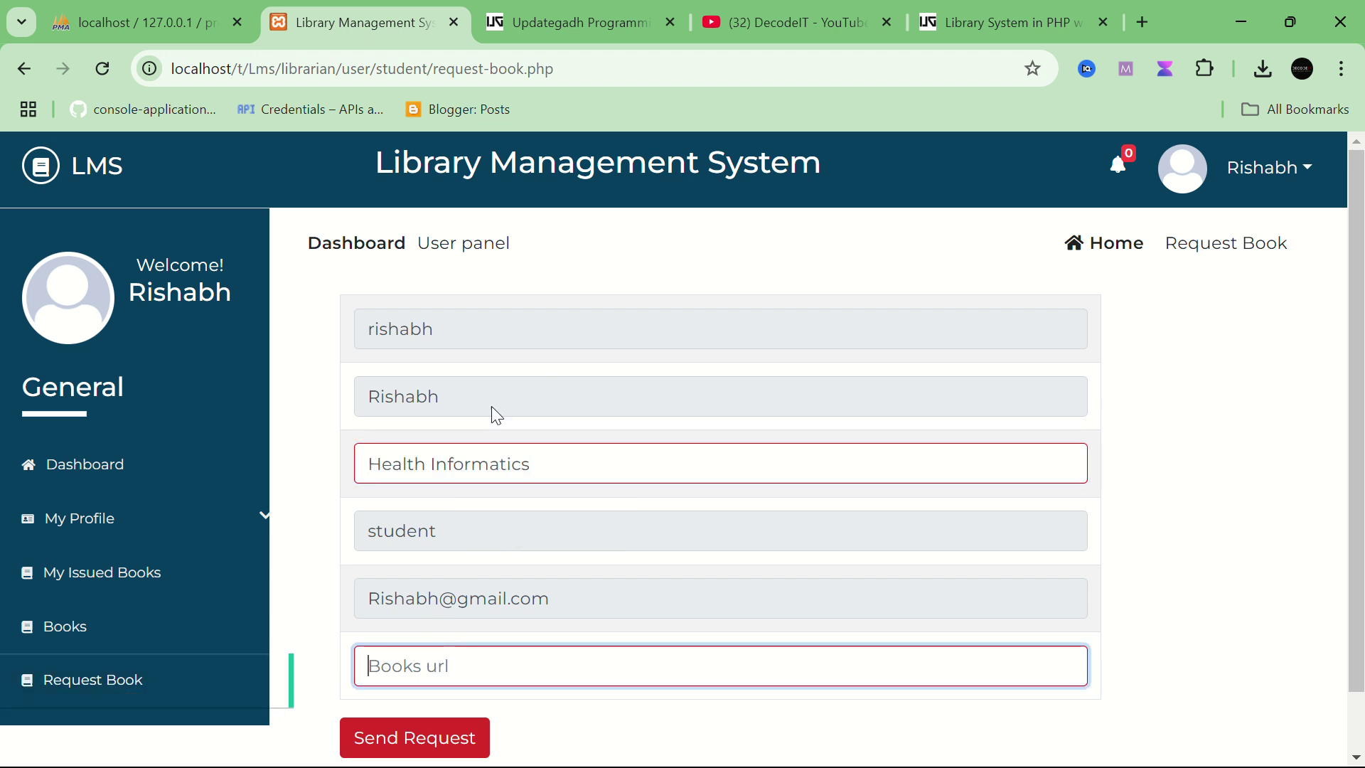
Step: Paste the copied page URL into the Books url field and send the request
click(463, 65)
key(ctrl+c)
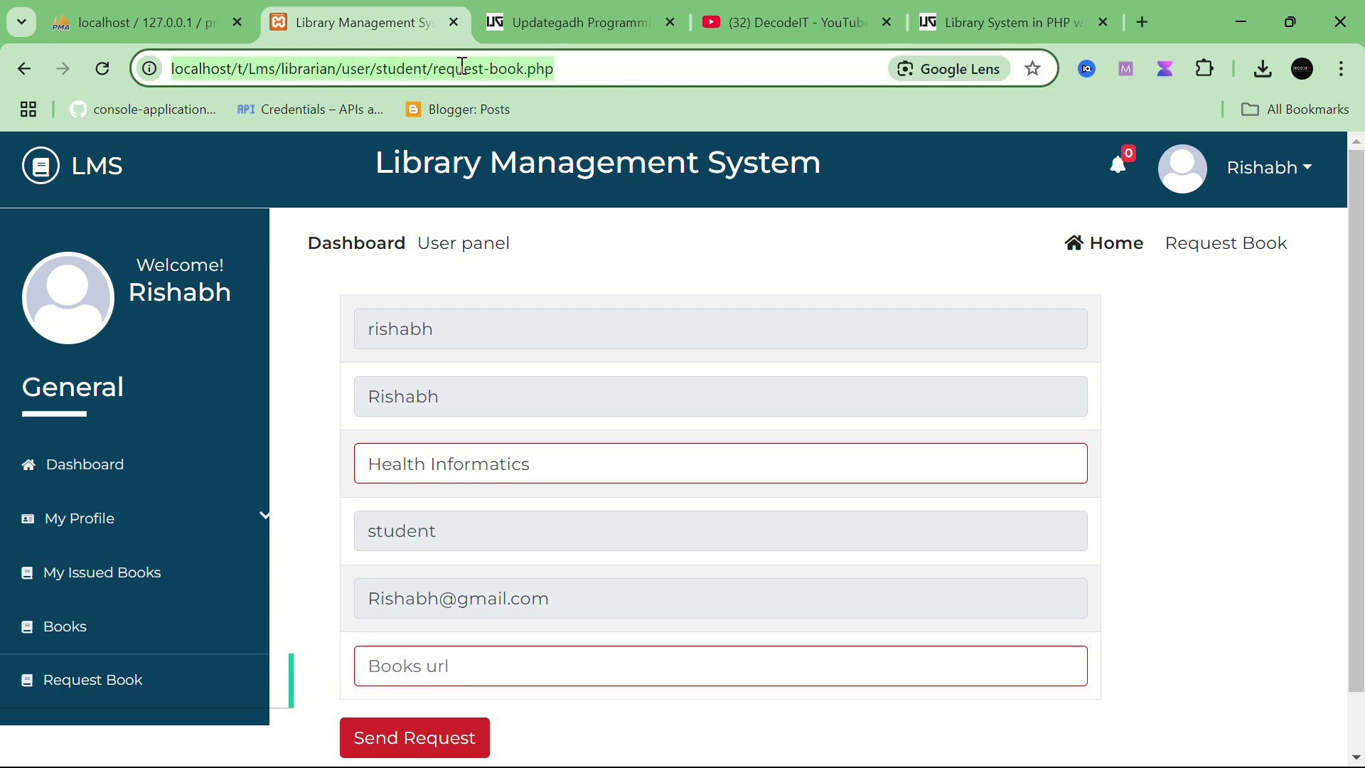
click(528, 672)
key(ctrl+v)
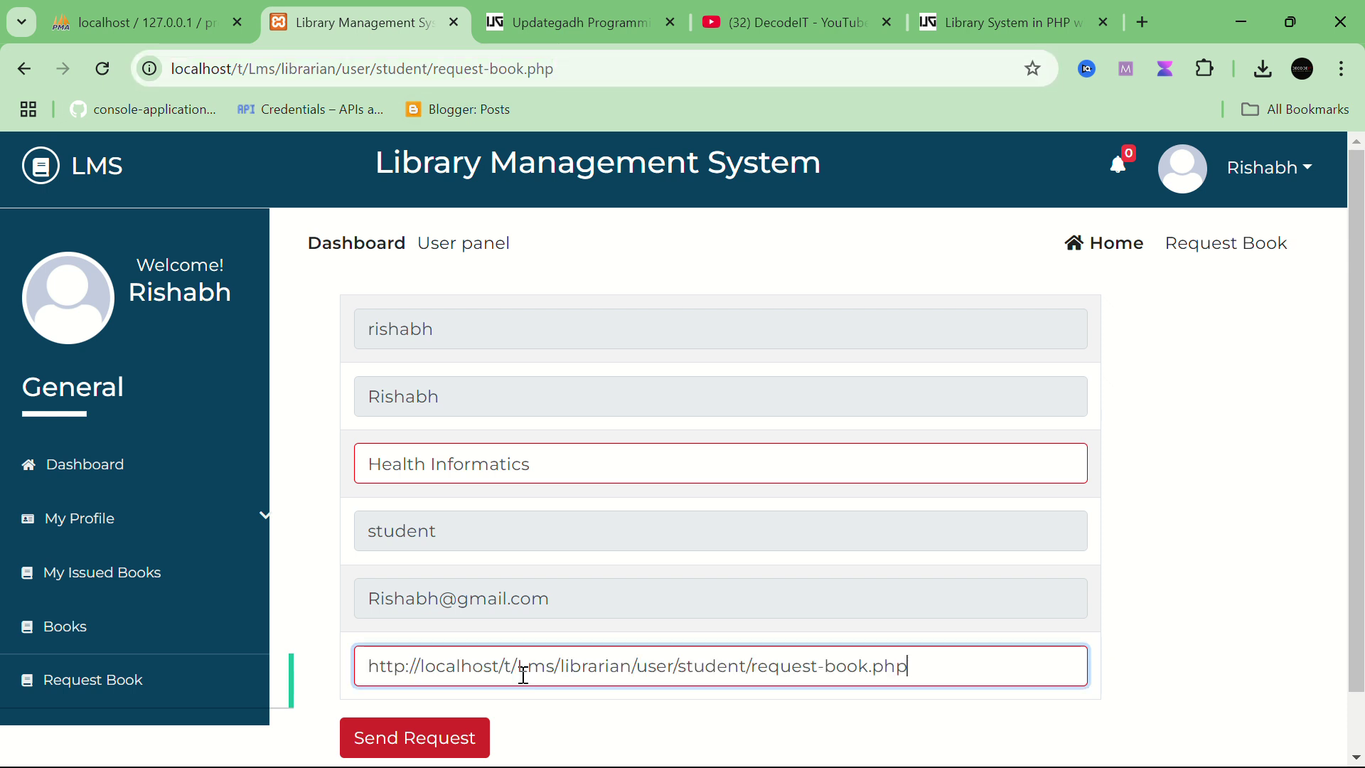
click(436, 738)
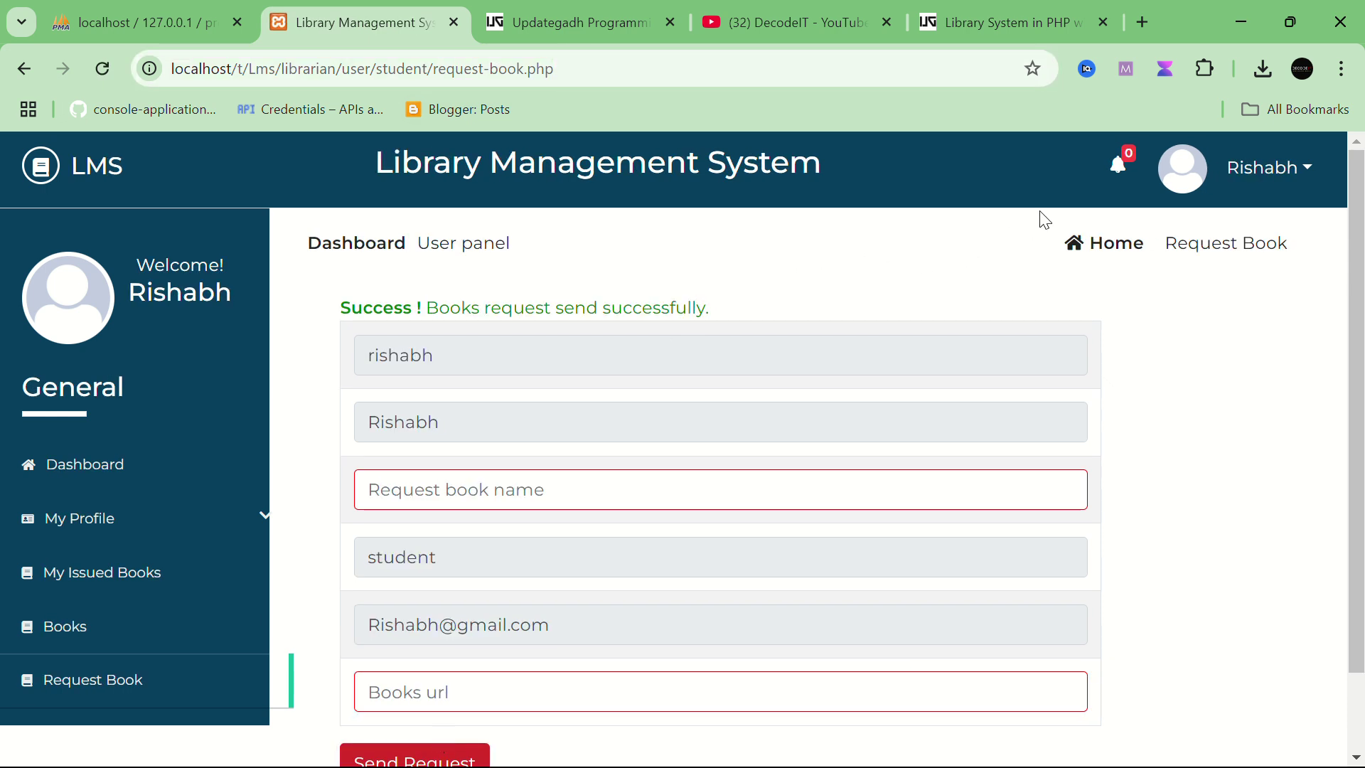
click(1231, 168)
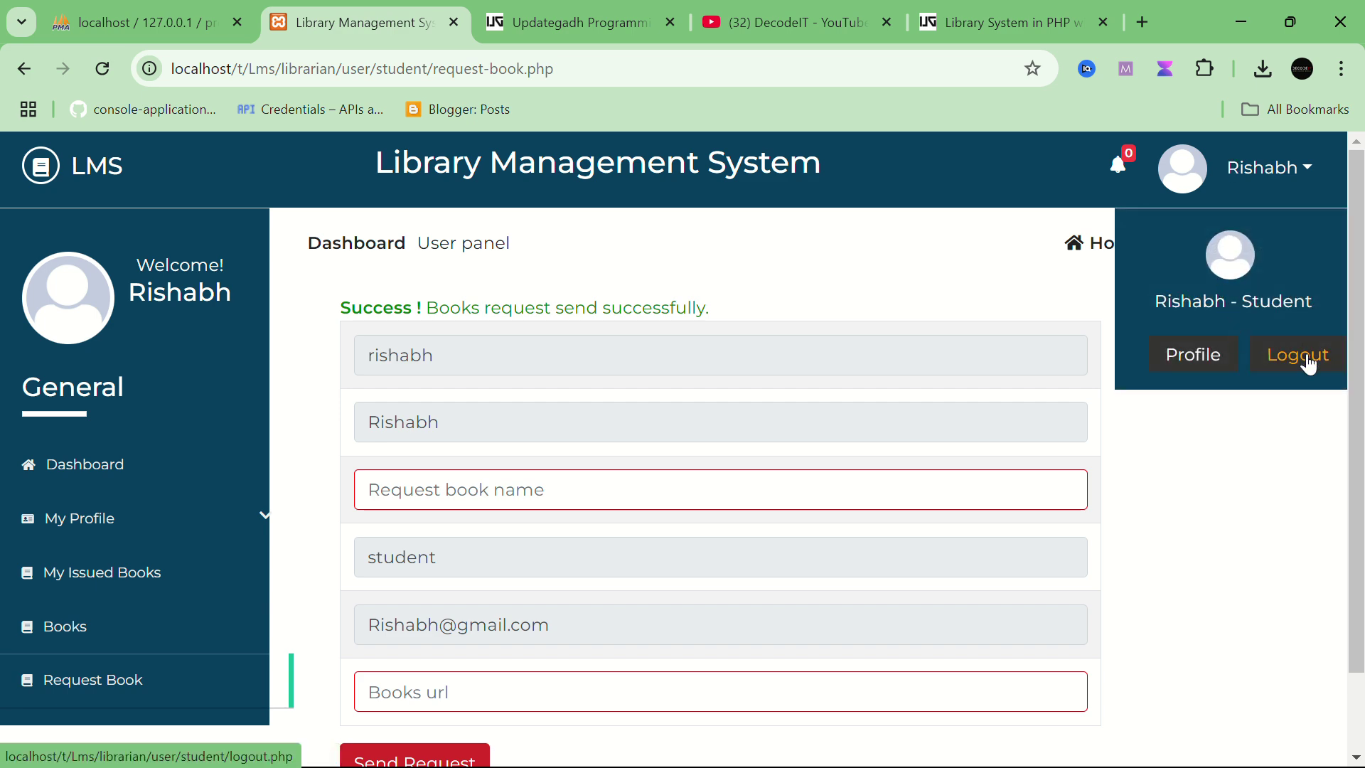
Step: Log the student out and trim the address to /user/ to load the library homepage
click(1310, 364)
scroll(846, 596, down, 1)
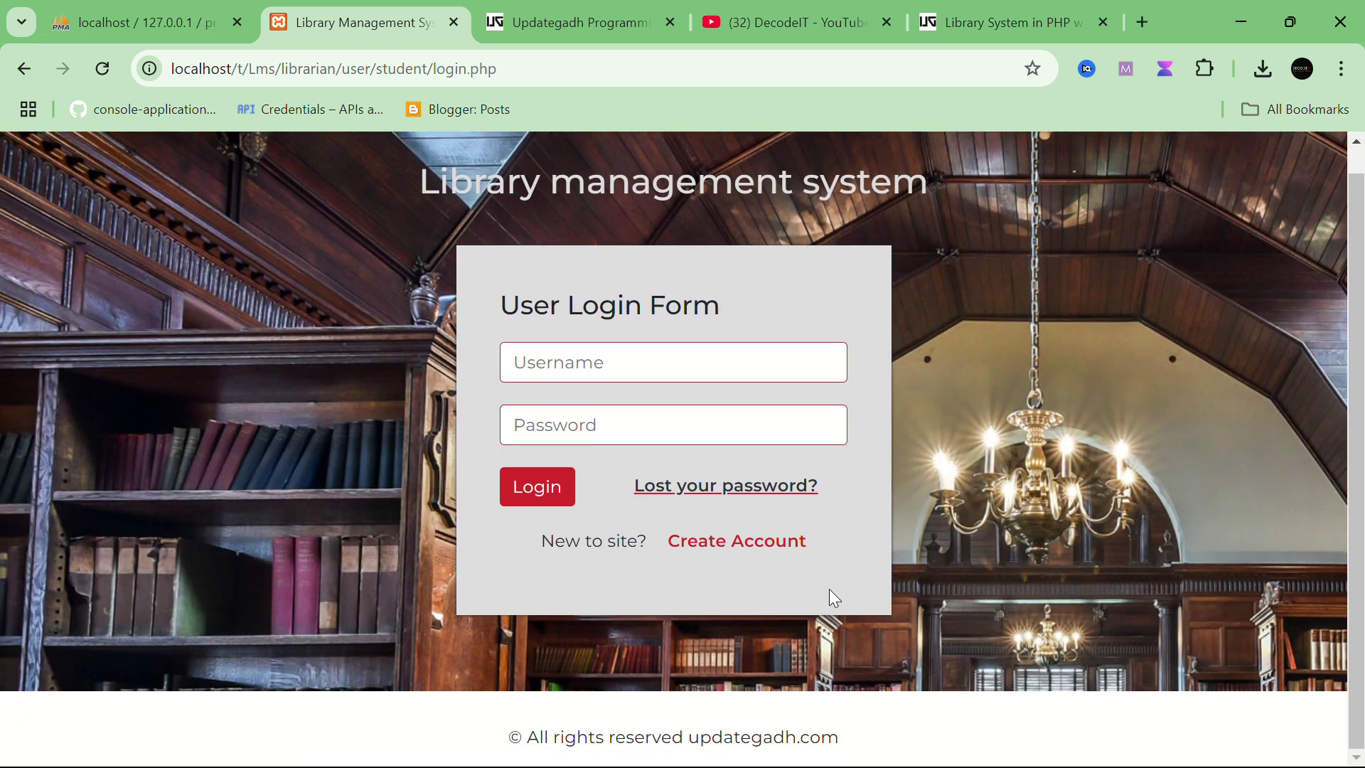
click(388, 73)
key(shift+End)
key(BackSpace)
key(Return)
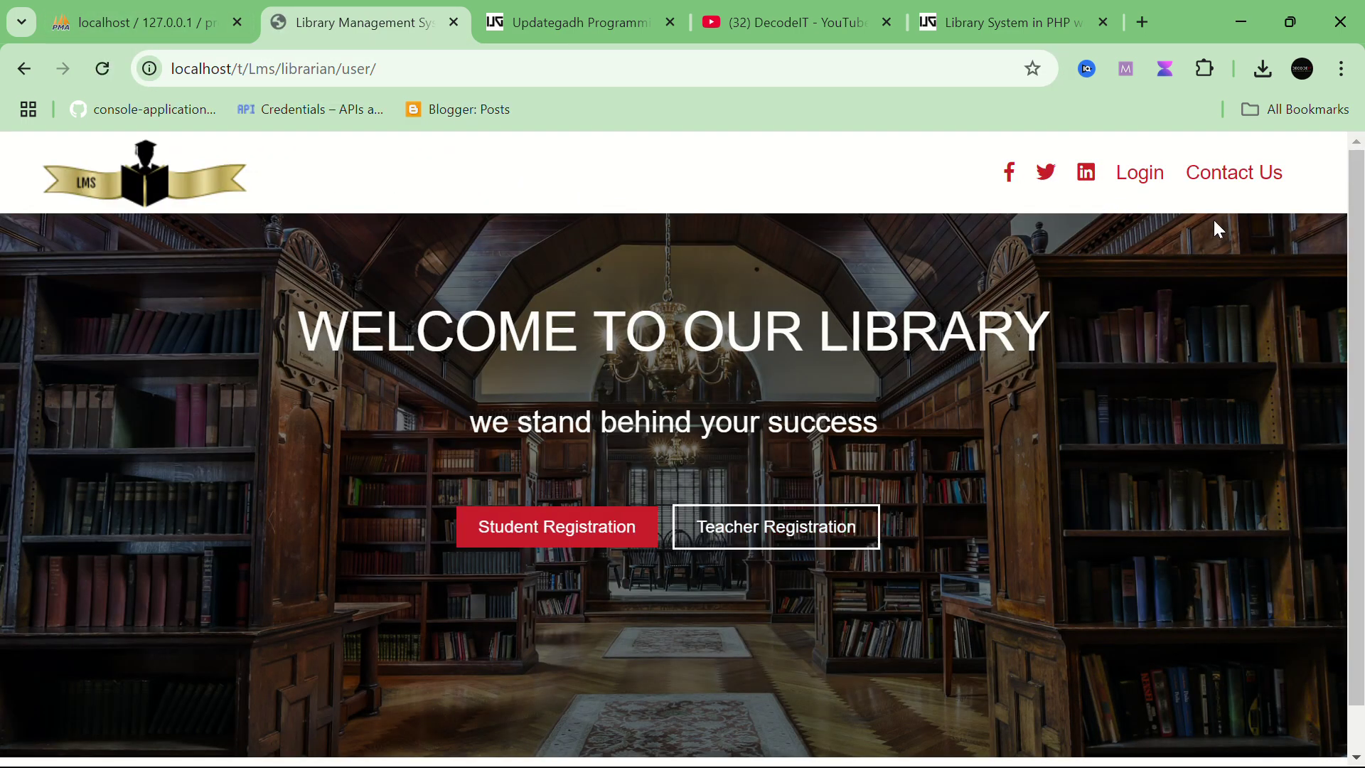
Step: Open Login > Teacher Login, then switch to the phpMyAdmin project database tab
click(1141, 184)
click(1173, 289)
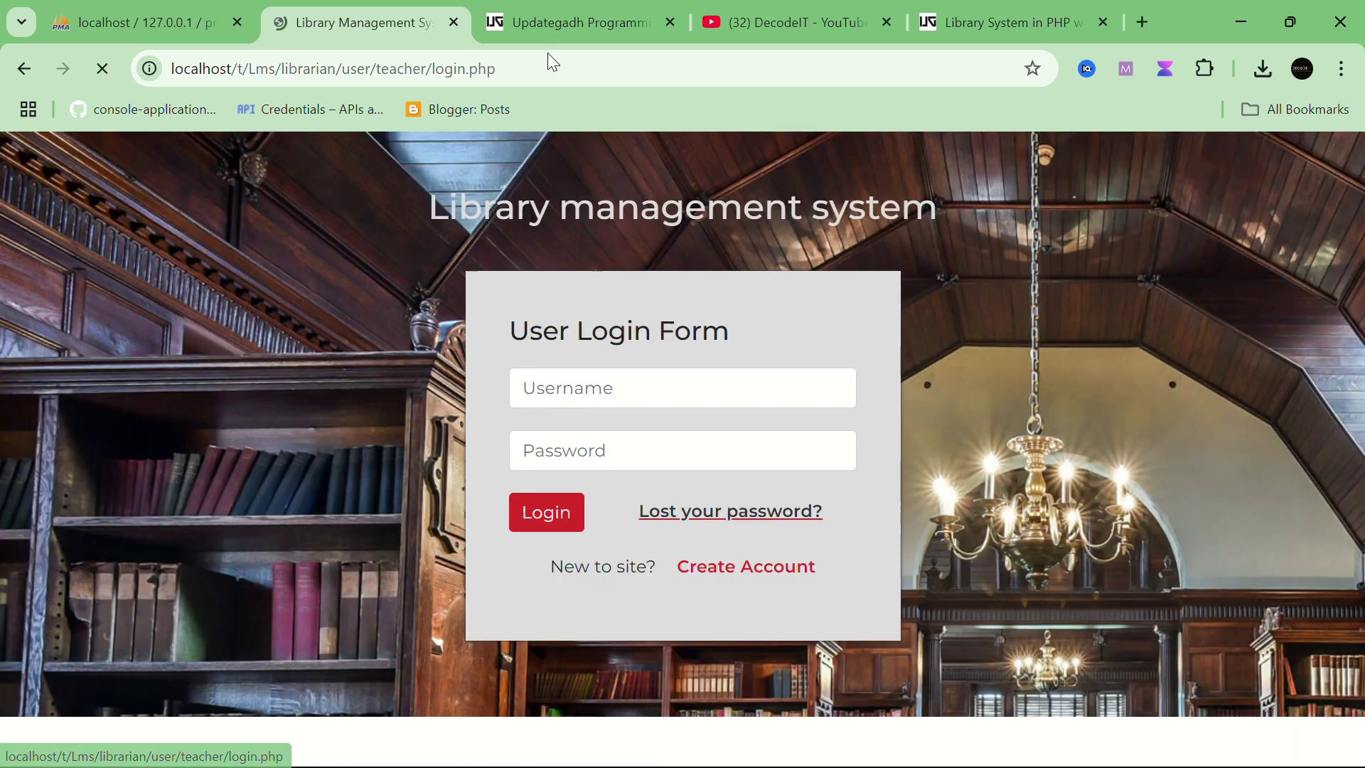
click(95, 10)
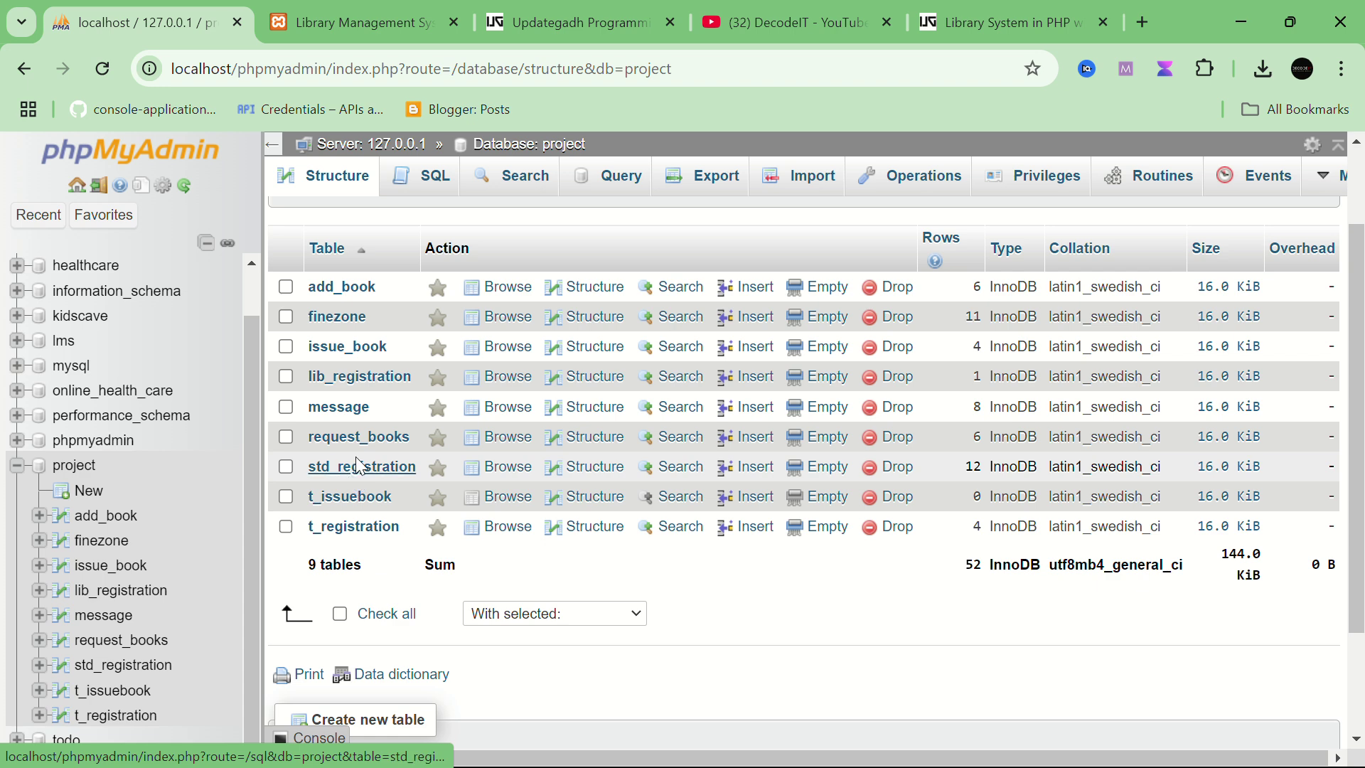
Step: Browse std_registration, lib_registration, t_issuebook and t_registration, selecting row 5's teacher username
click(356, 471)
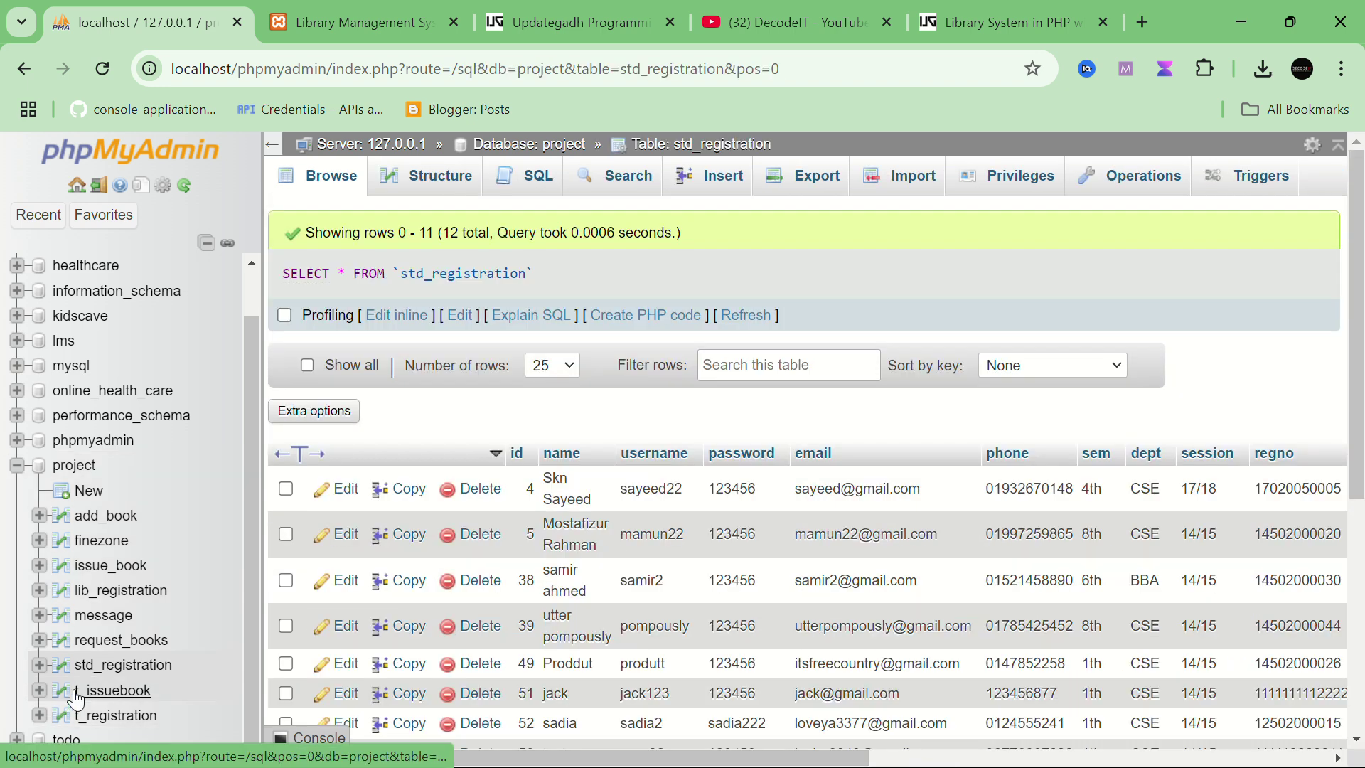
click(108, 596)
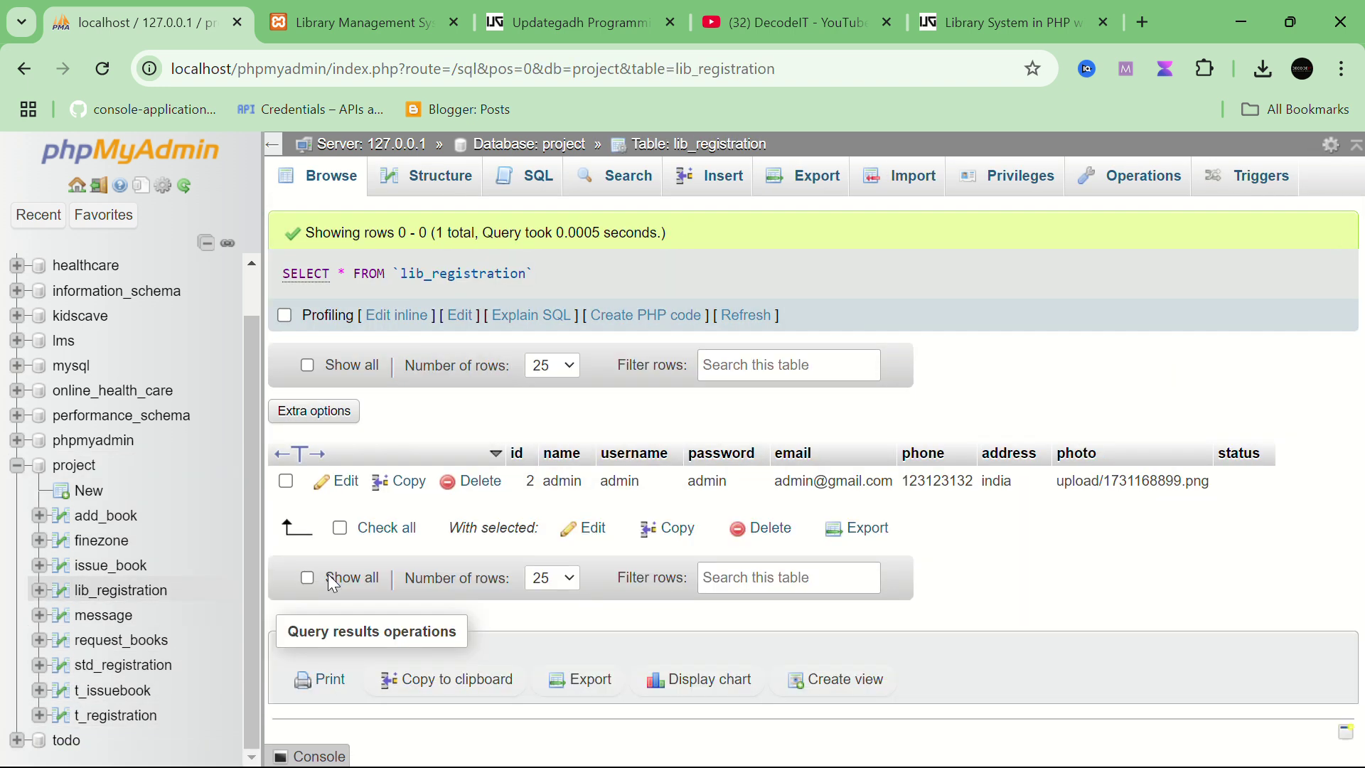
click(117, 695)
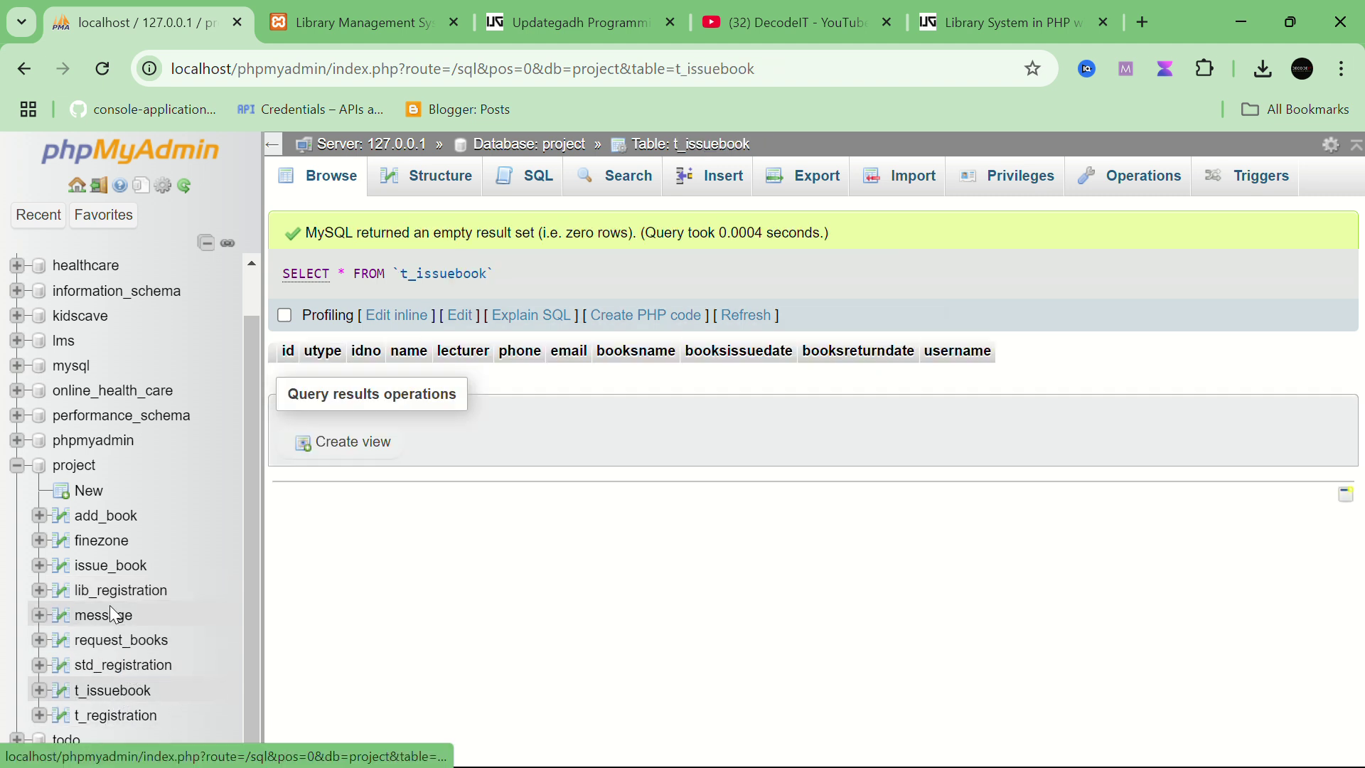
click(116, 717)
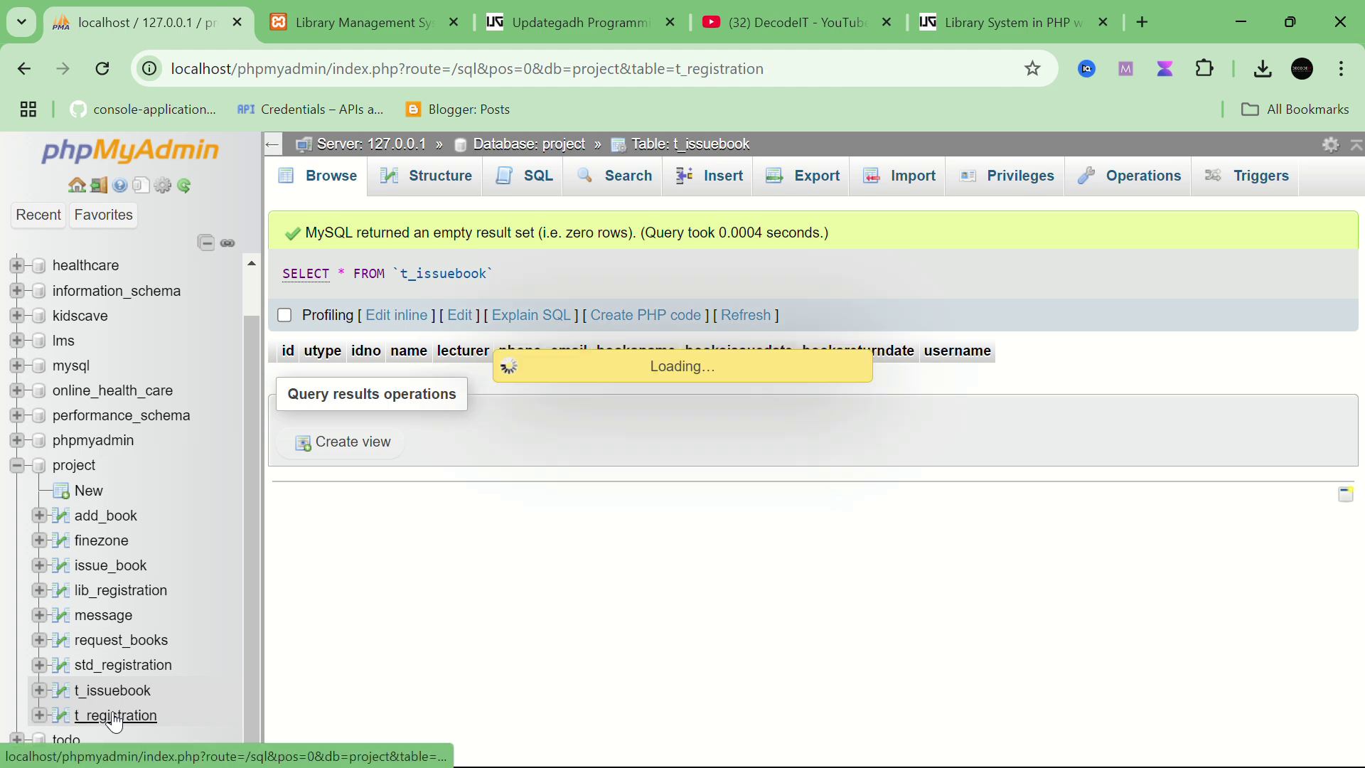
scroll(587, 548, down, 1)
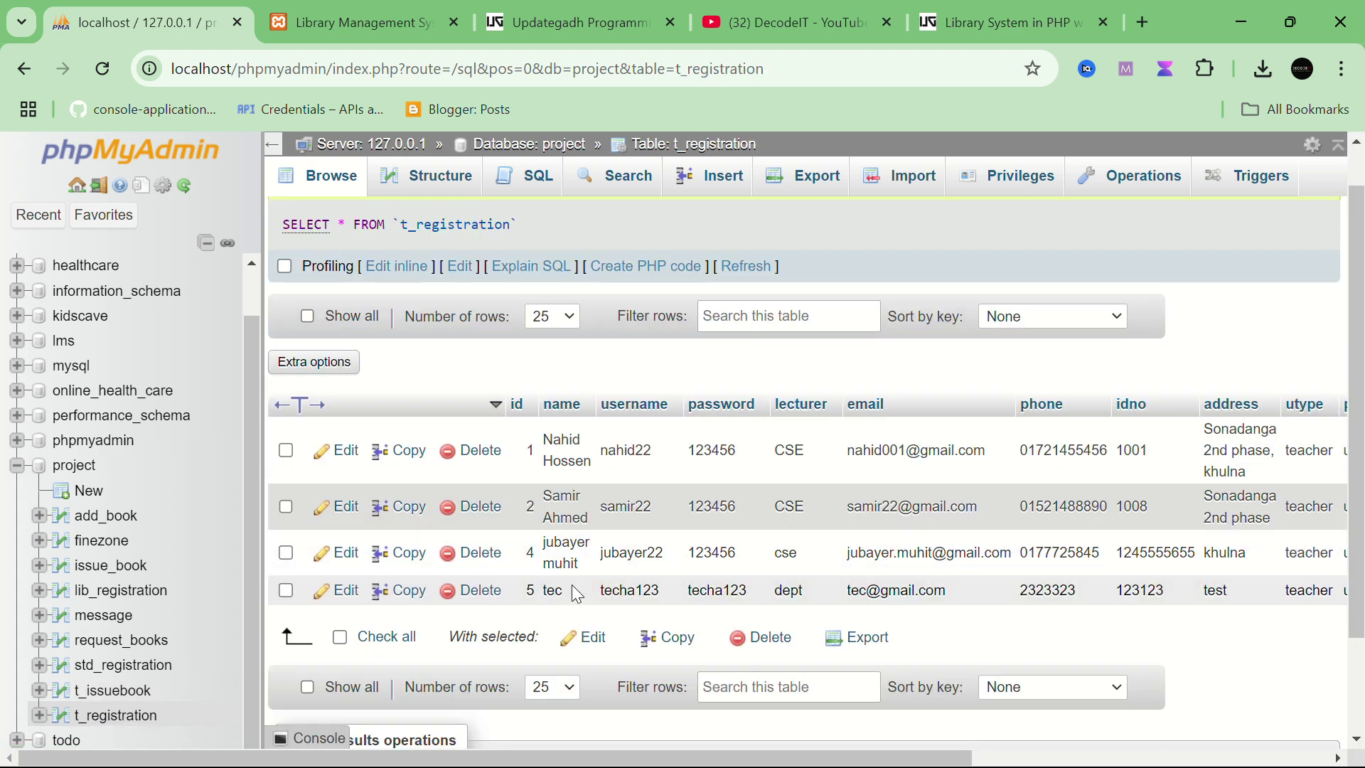
drag(577, 595, 548, 590)
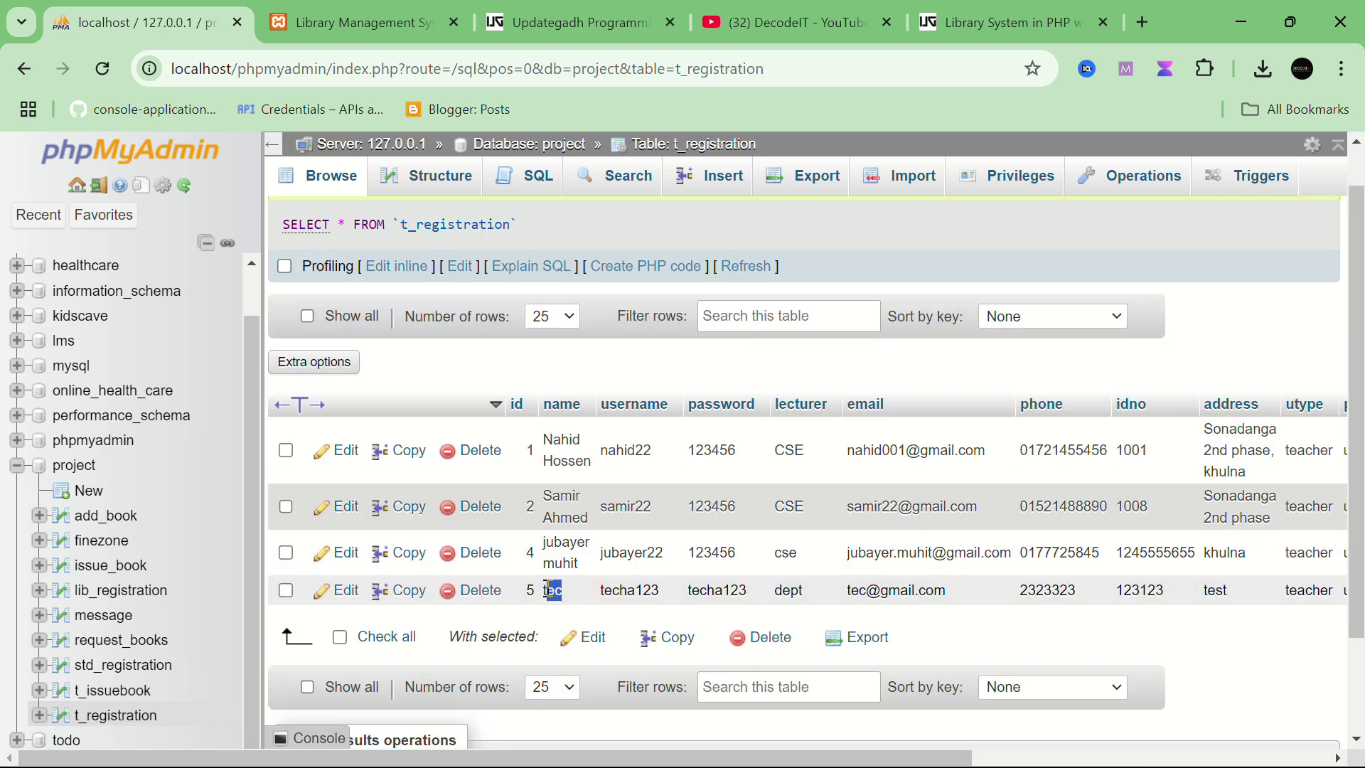
double_click(620, 592)
key(ctrl+c)
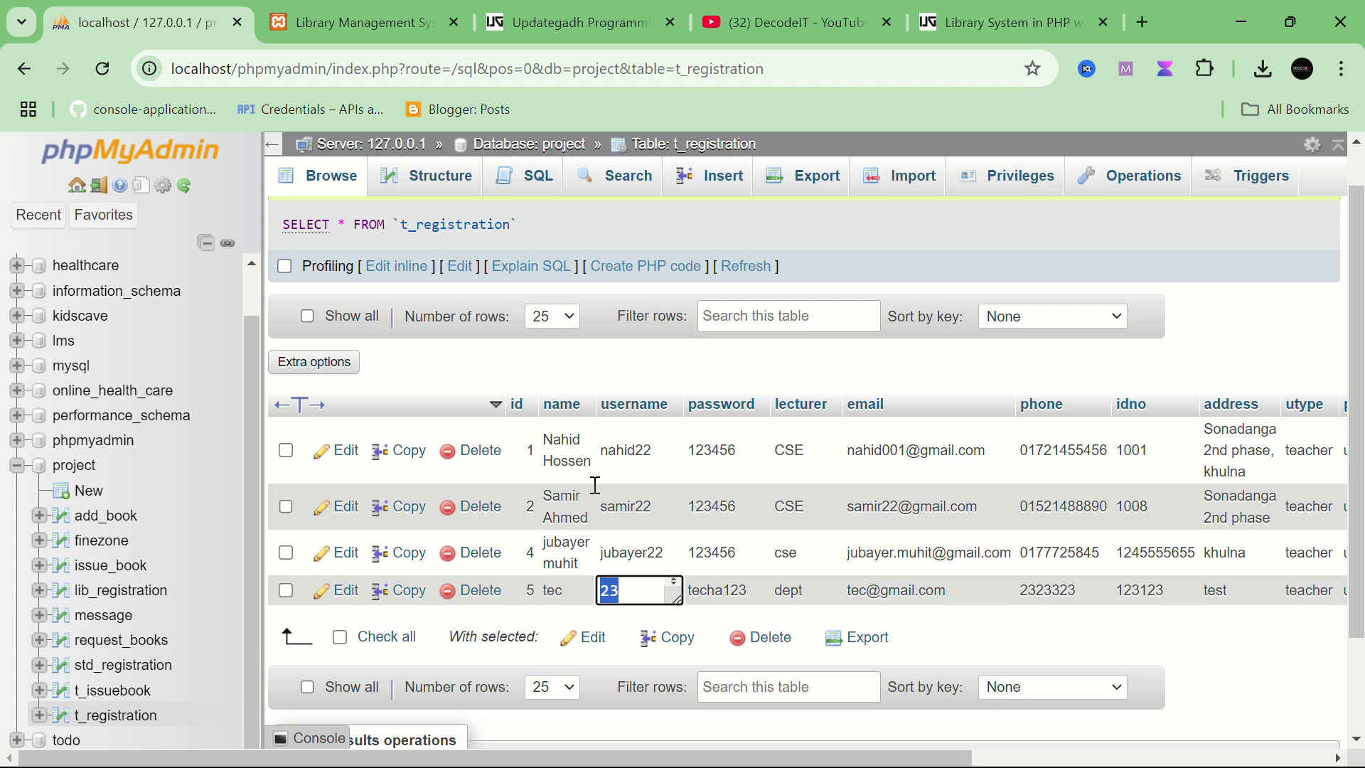
Step: Try logging in with the new teacher's credentials, get Invalid, and return to t_registration
click(410, 26)
click(607, 388)
key(ctrl+v)
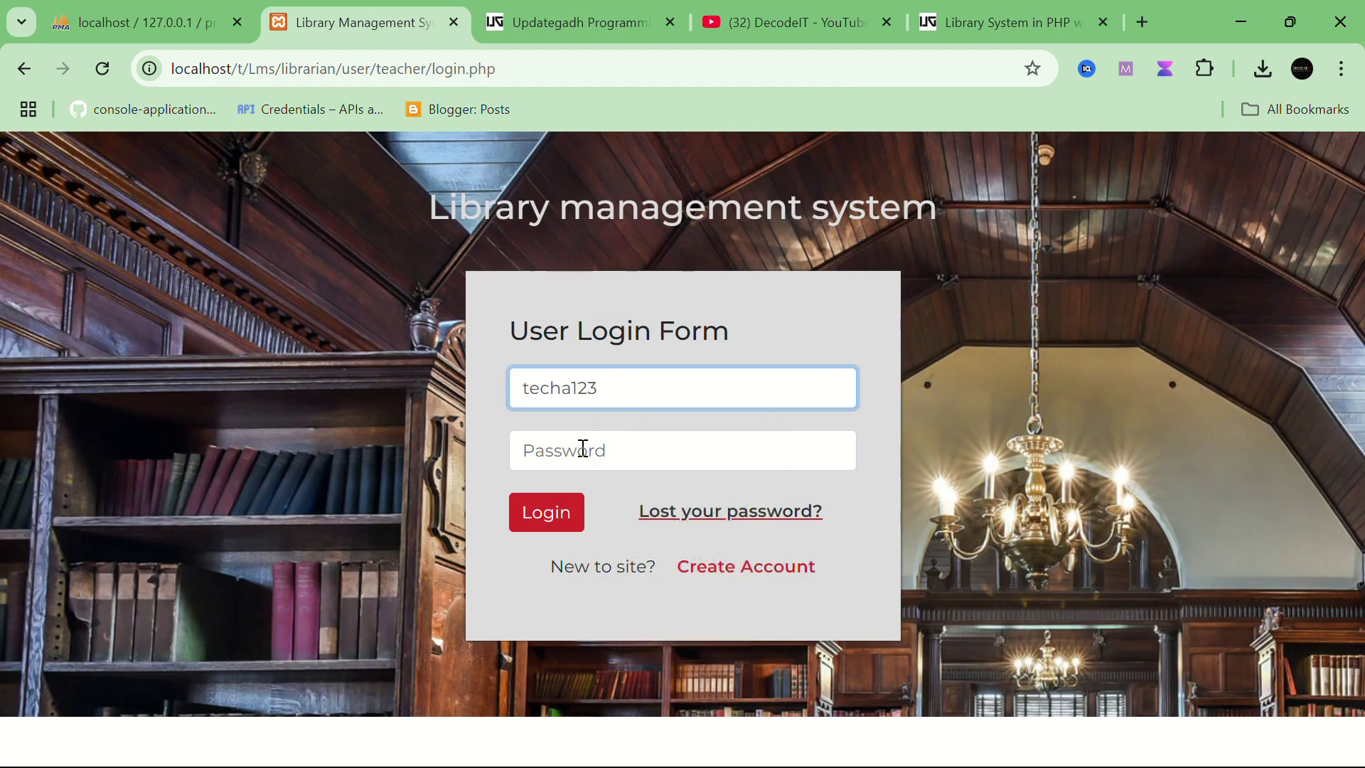
click(578, 450)
key(ctrl+v)
click(548, 513)
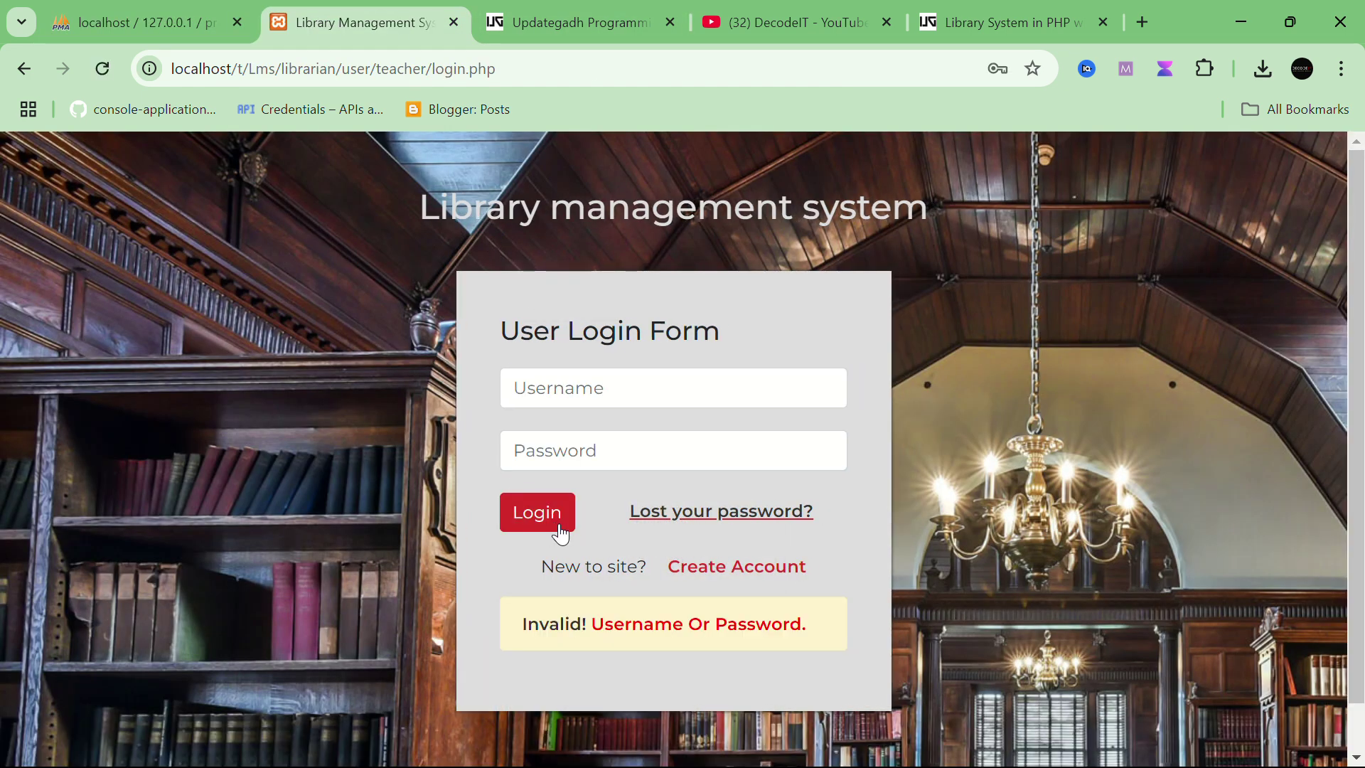
click(170, 10)
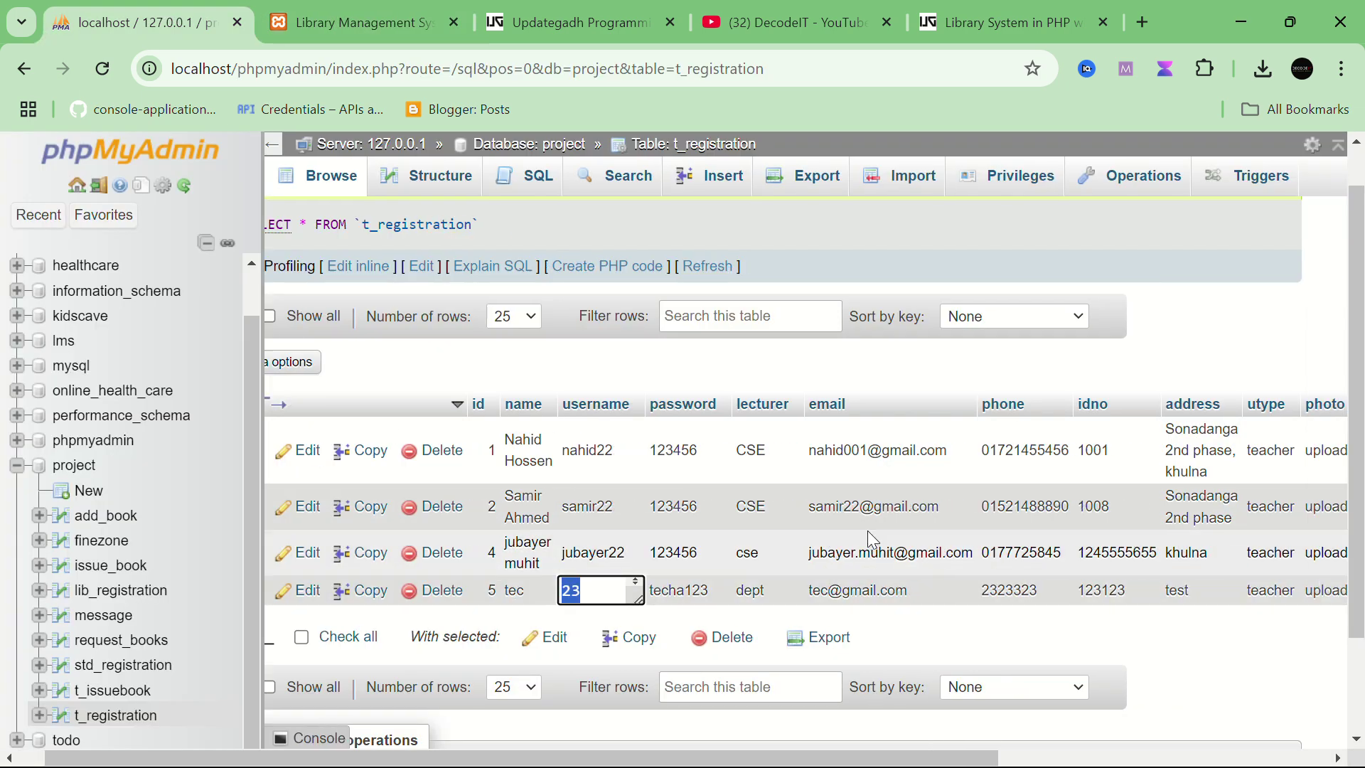
Step: Set the verified value of teacher row id 5 to 'yes' in t_registration
scroll(867, 531, right, 5)
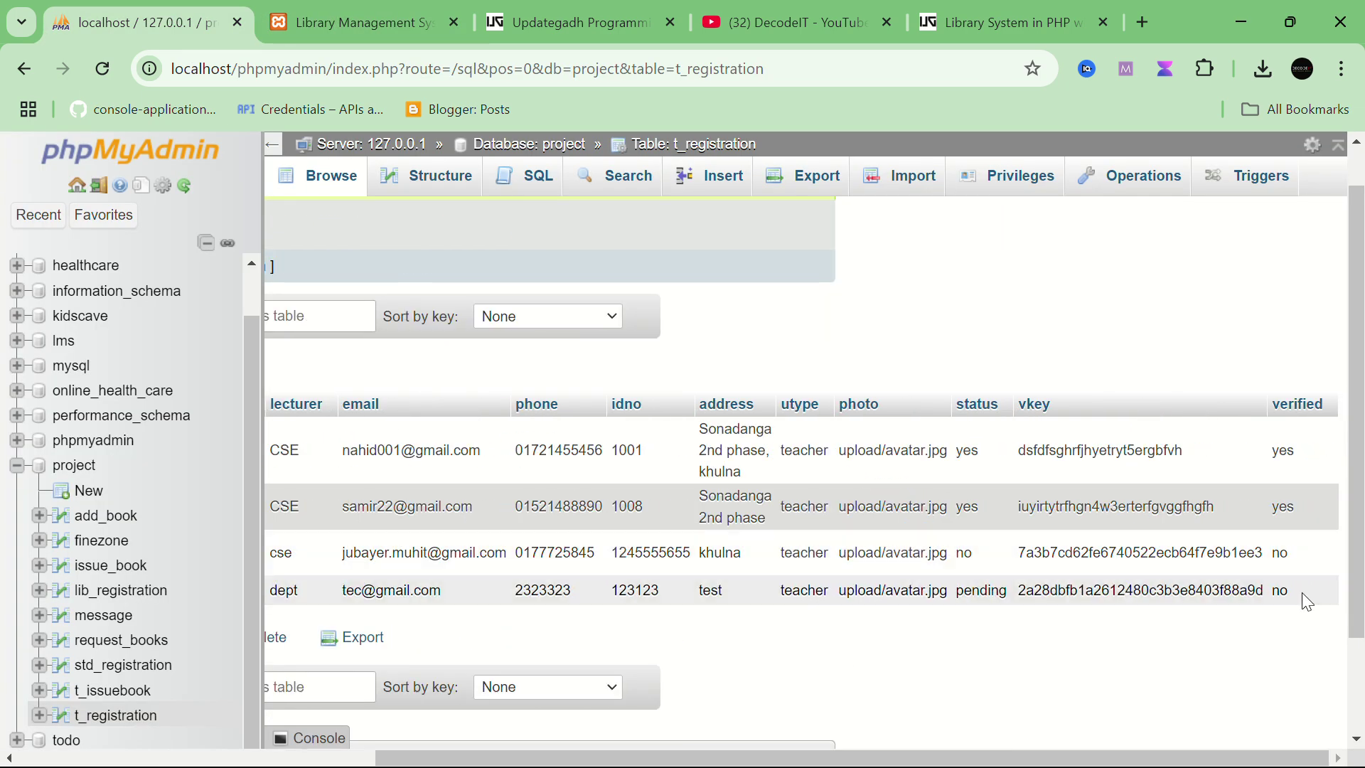
double_click(1302, 593)
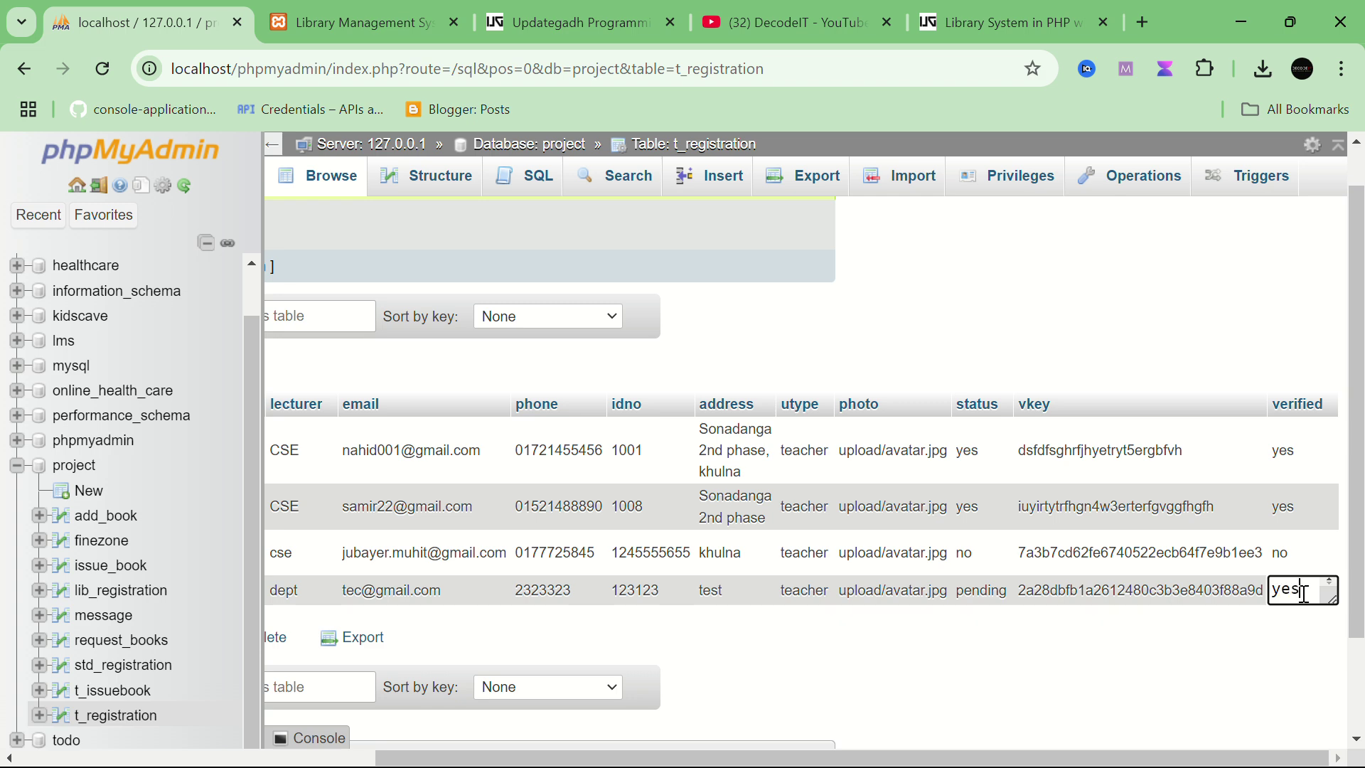
text(yes)
key(Return)
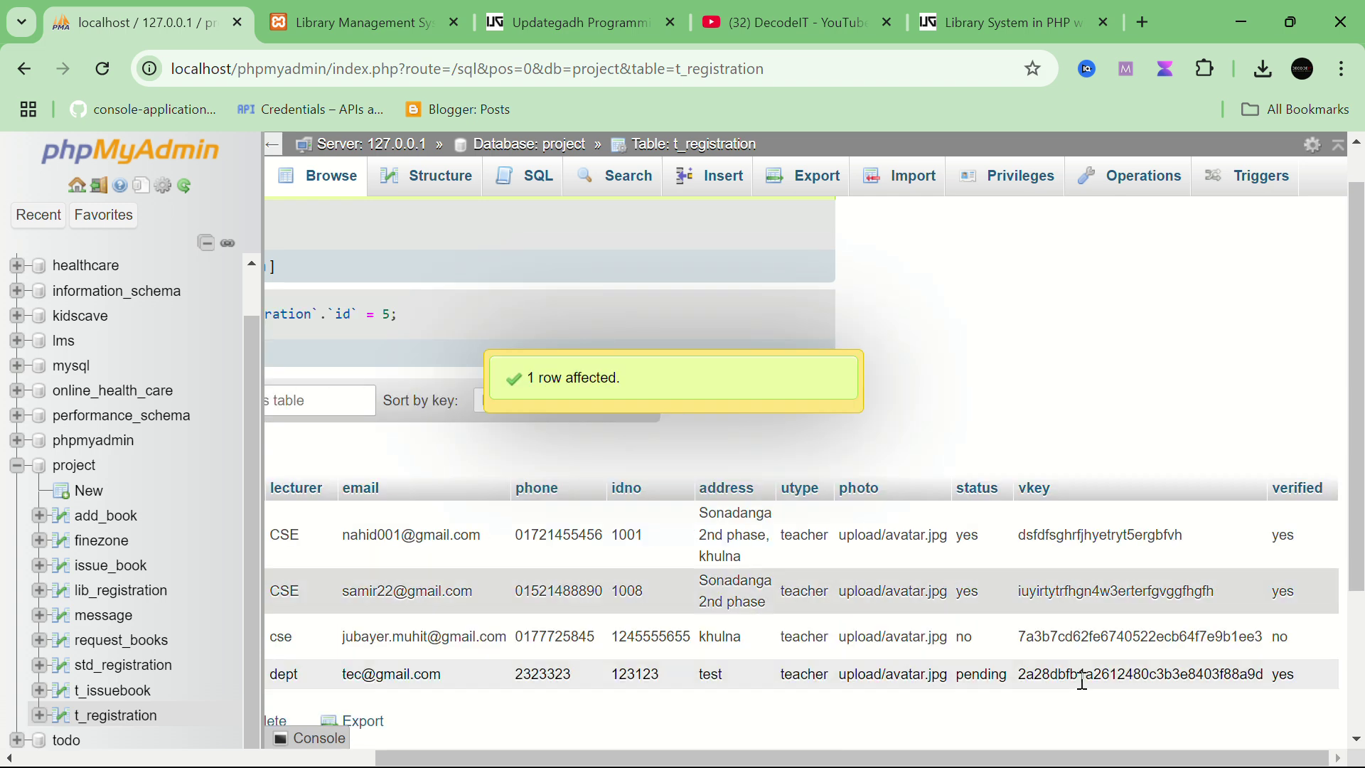
Step: Change row 5's status from pending to Yes
scroll(704, 680, left, 3)
scroll(596, 693, down, 1)
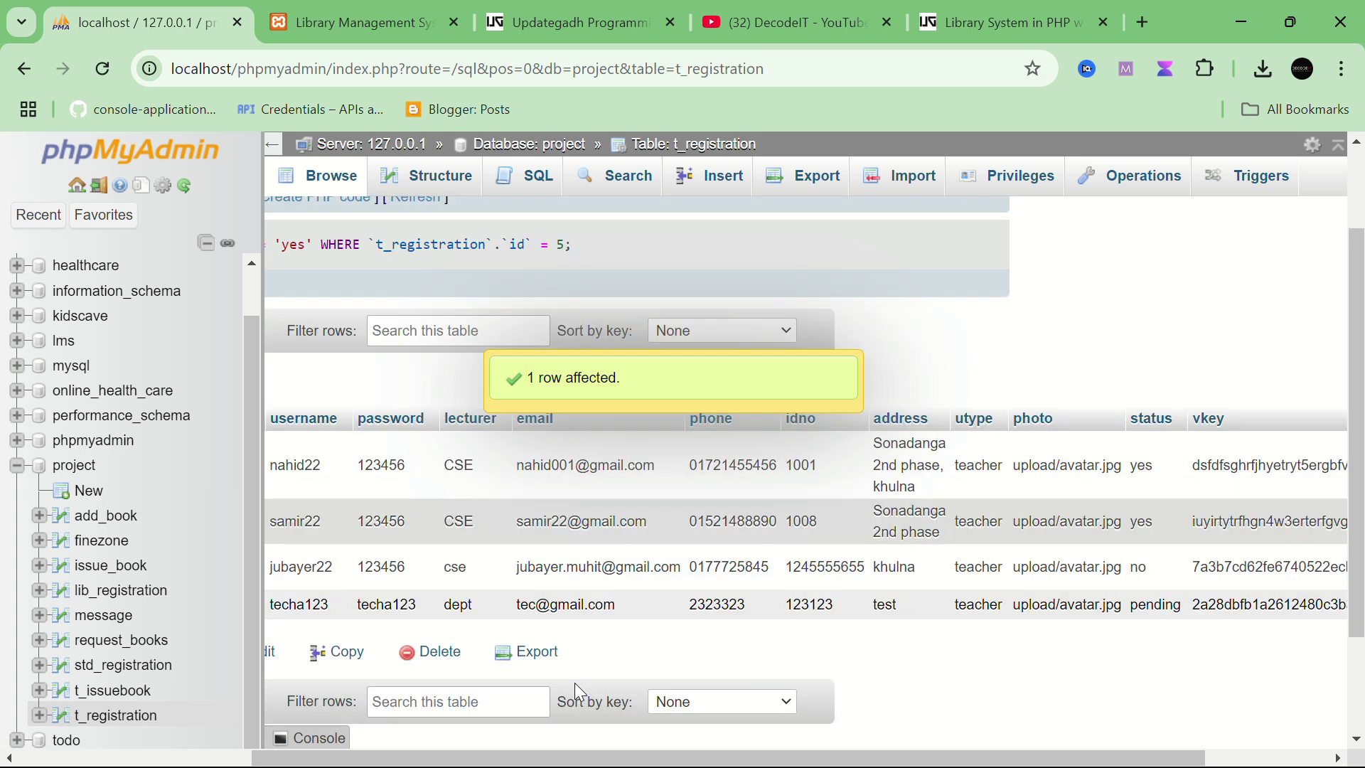
scroll(578, 693, right, 3)
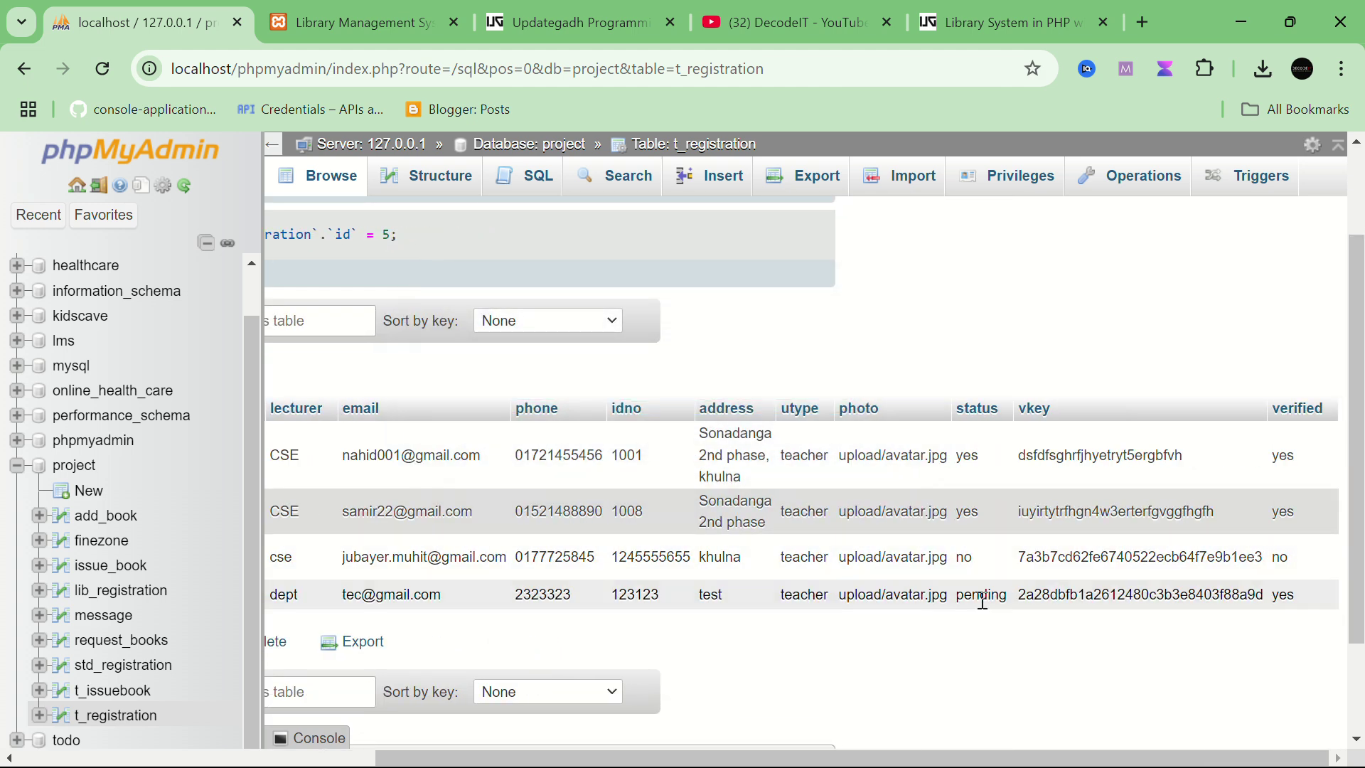
double_click(981, 596)
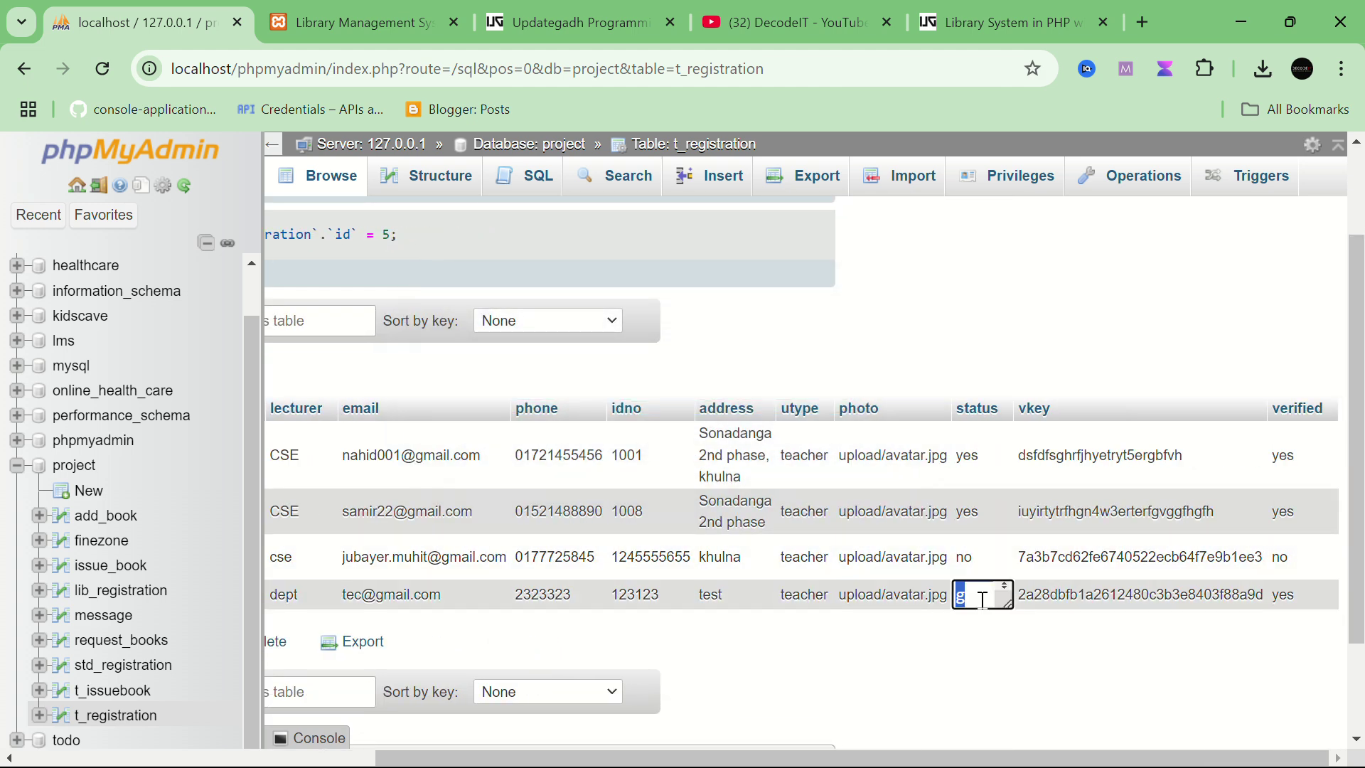
key(Return)
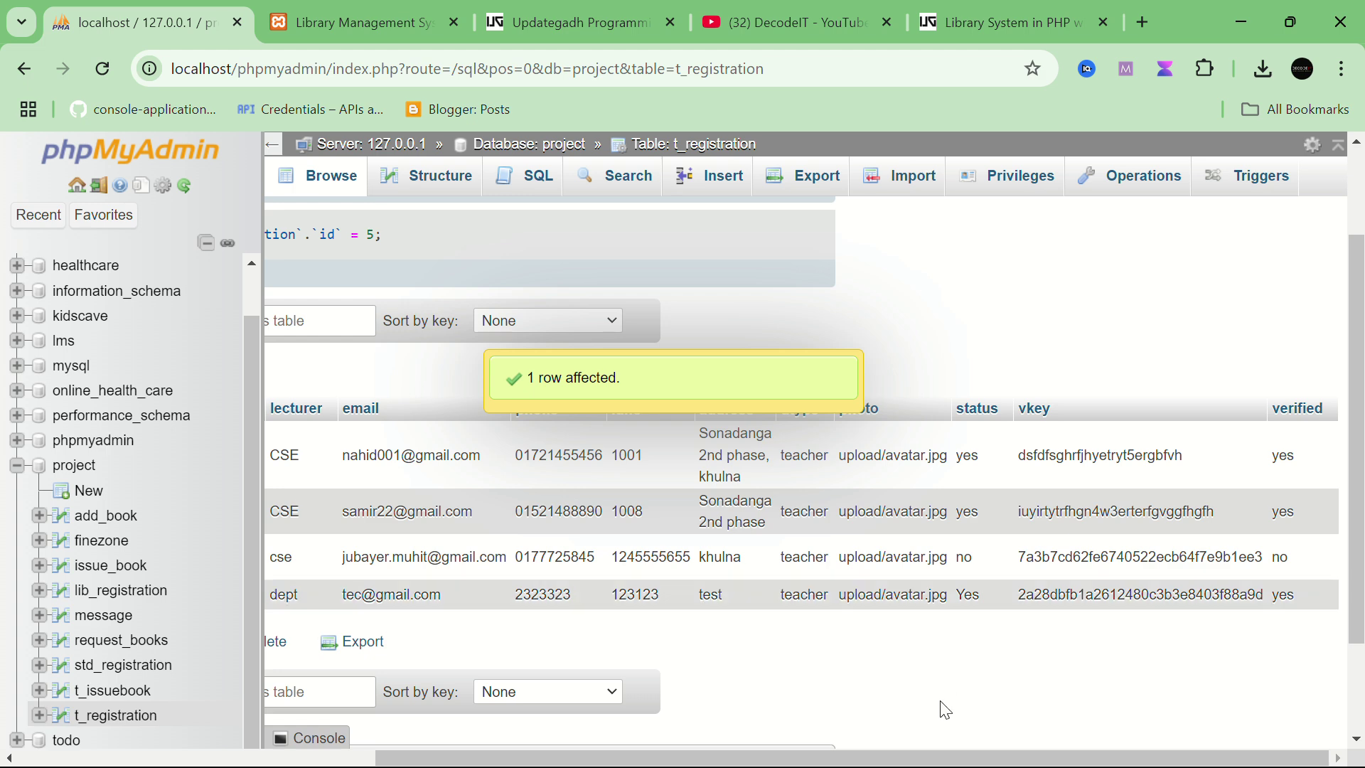
scroll(946, 711, left, 5)
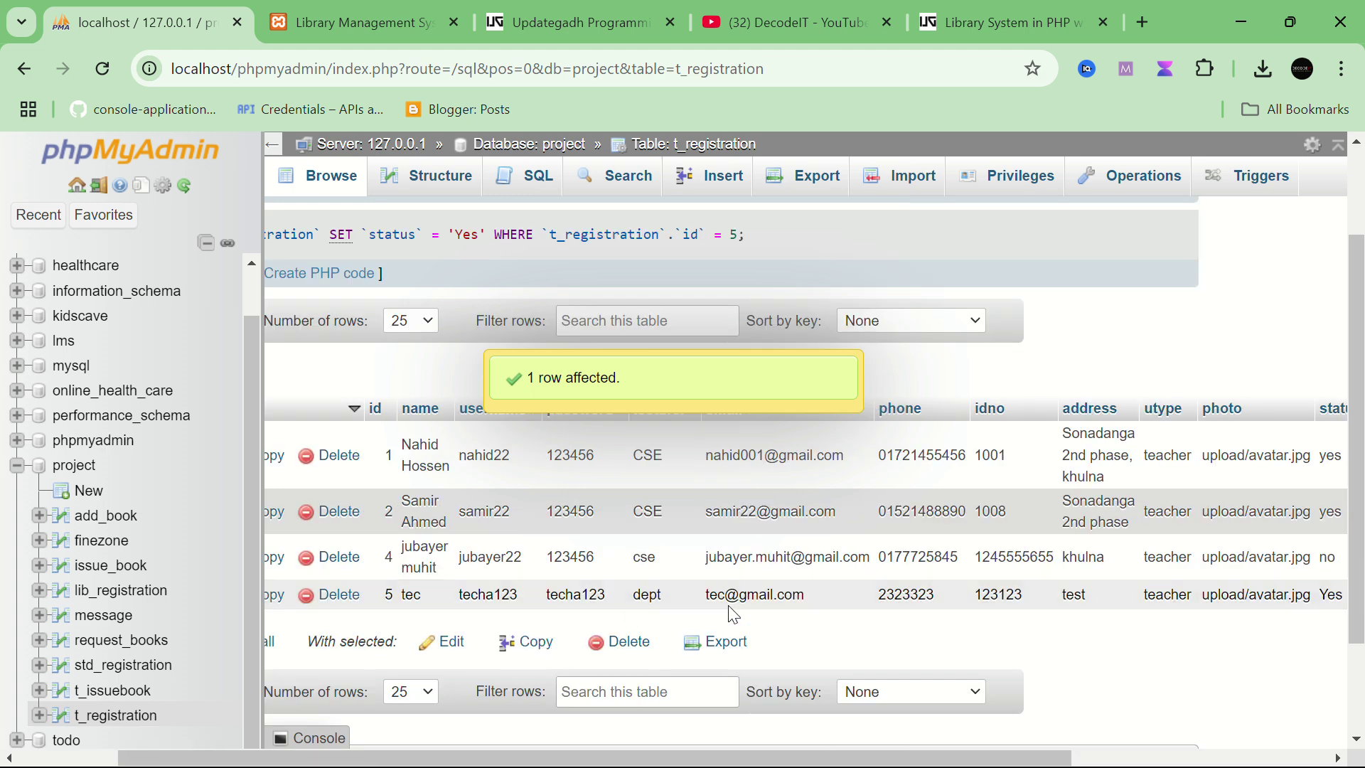
Step: Log in to the library system with the approved teacher's username and password
click(362, 22)
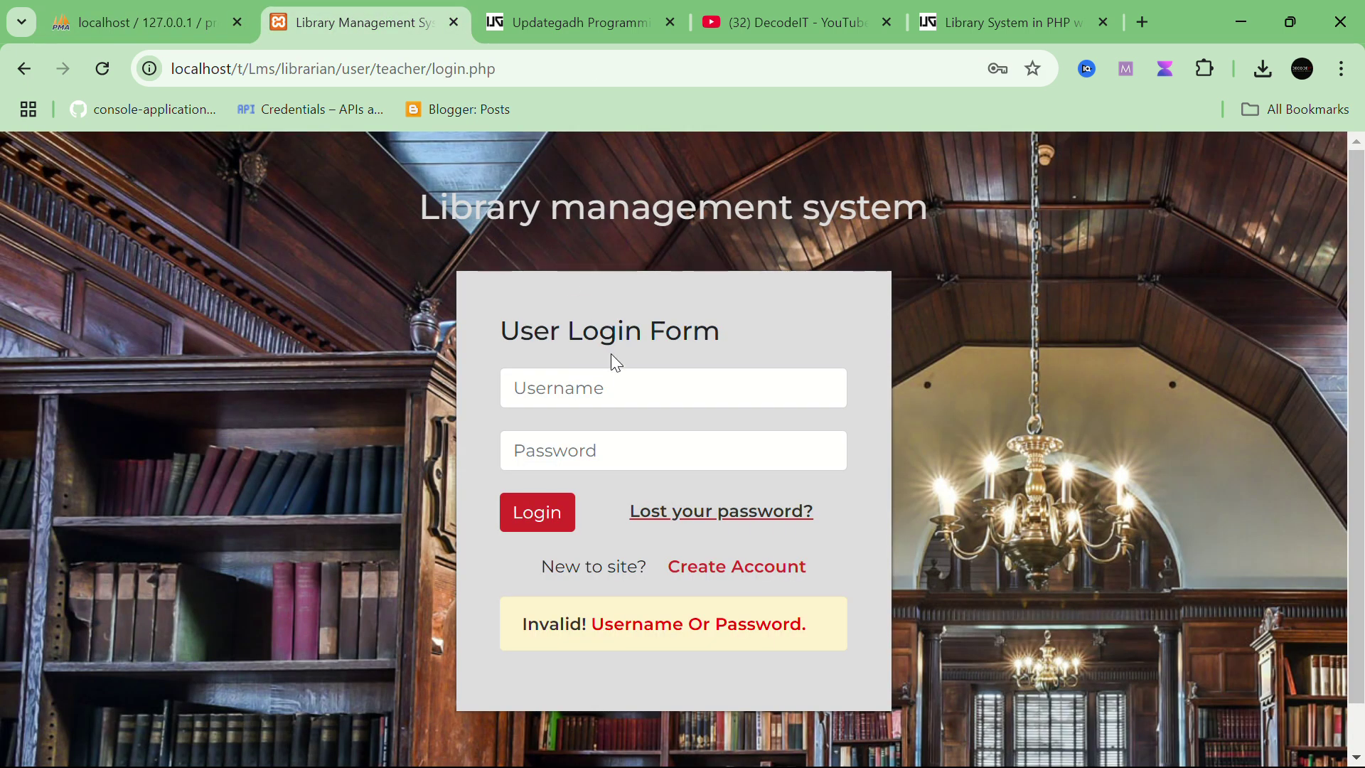
click(620, 388)
text(techa123)
click(576, 446)
text(techa123)
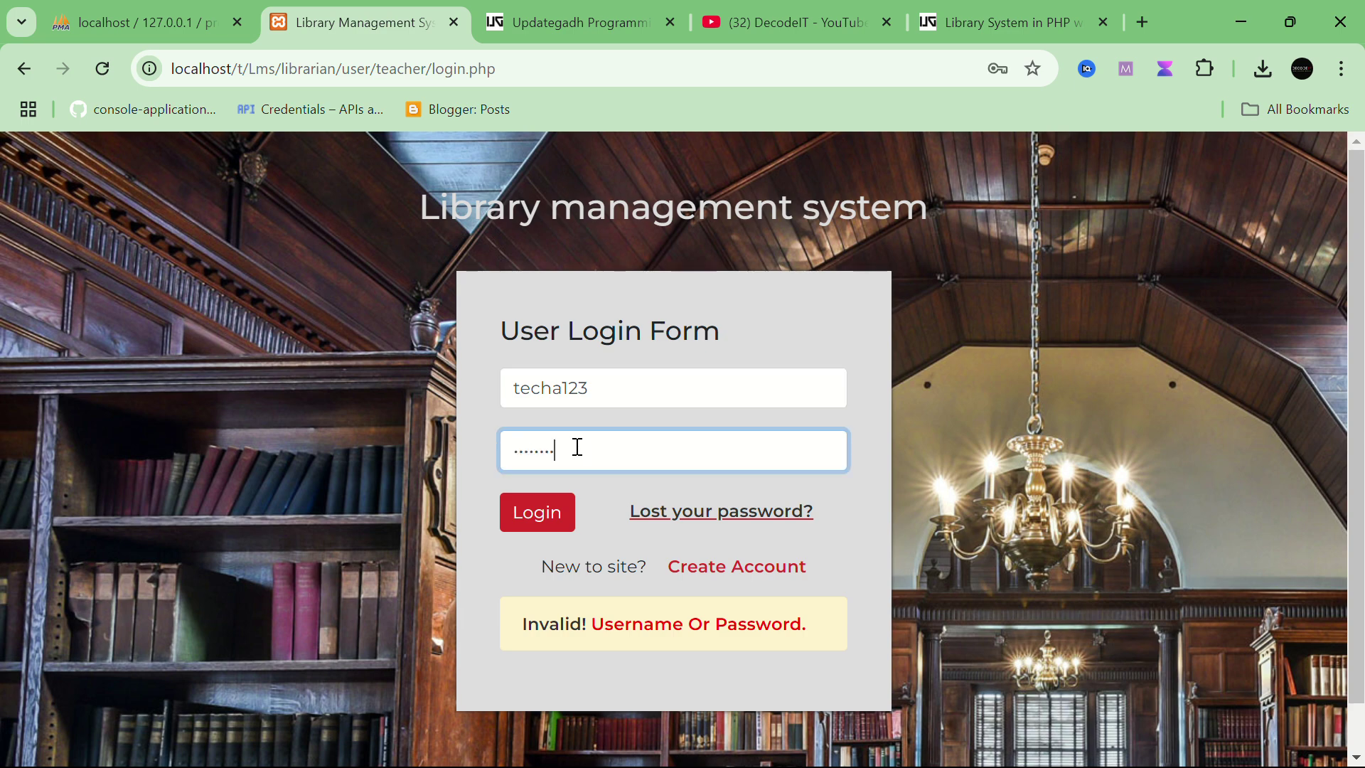
click(536, 512)
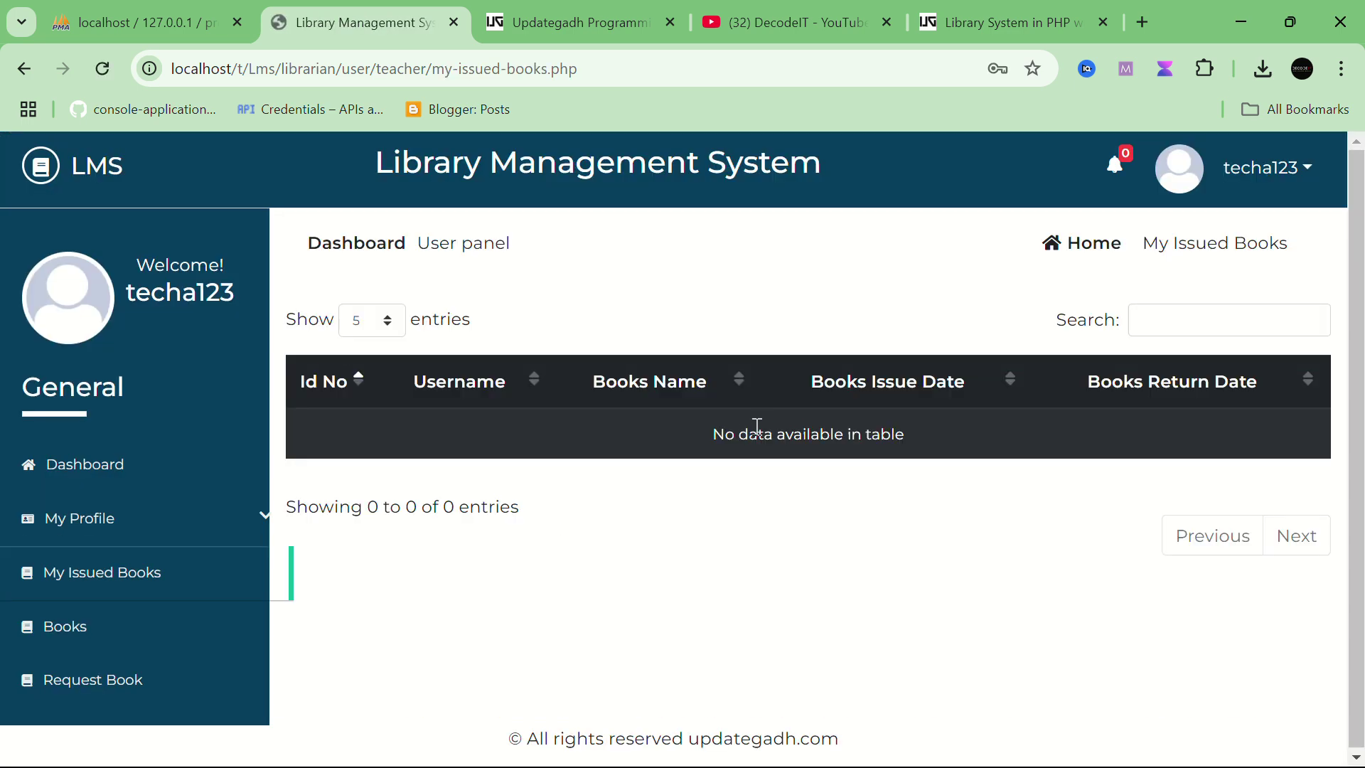
Step: Browse Books and My Issued Books, then bring up the Request Book form
click(102, 653)
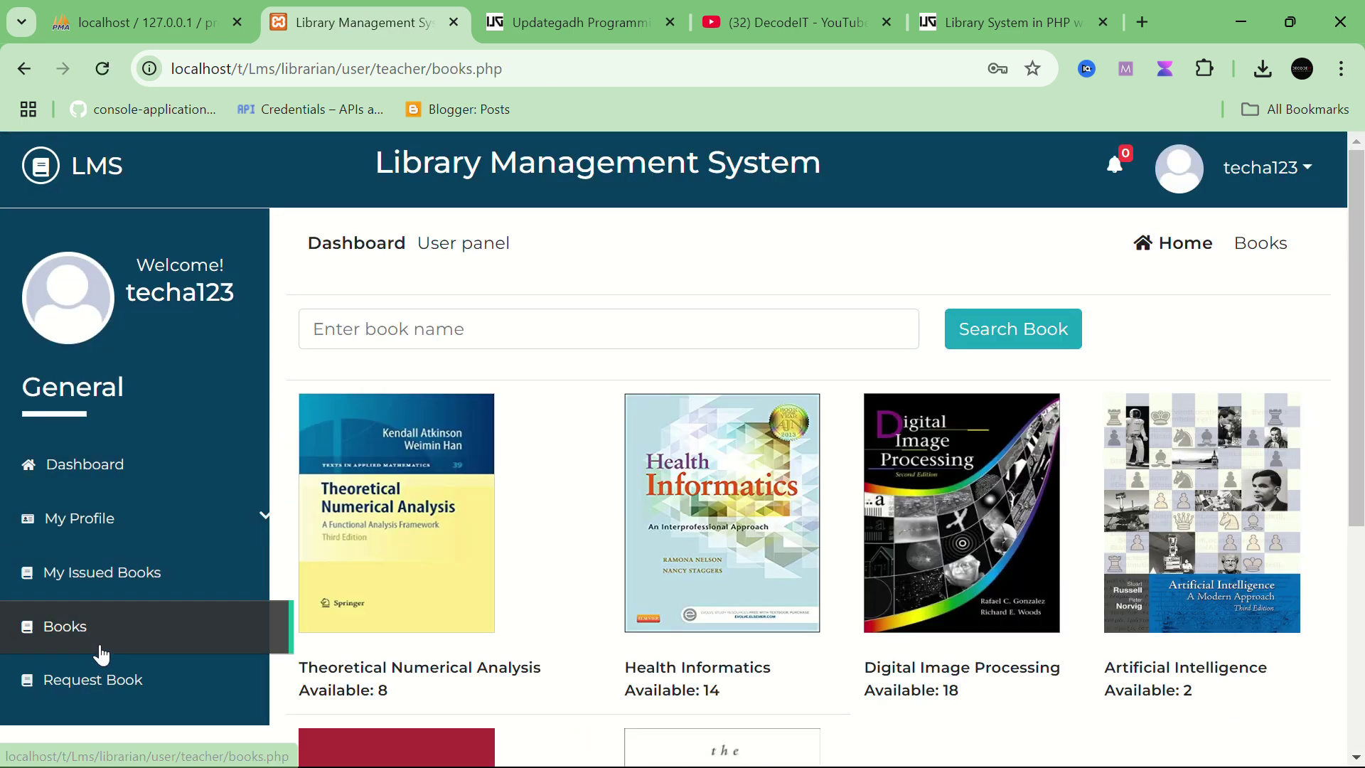
click(159, 599)
click(154, 702)
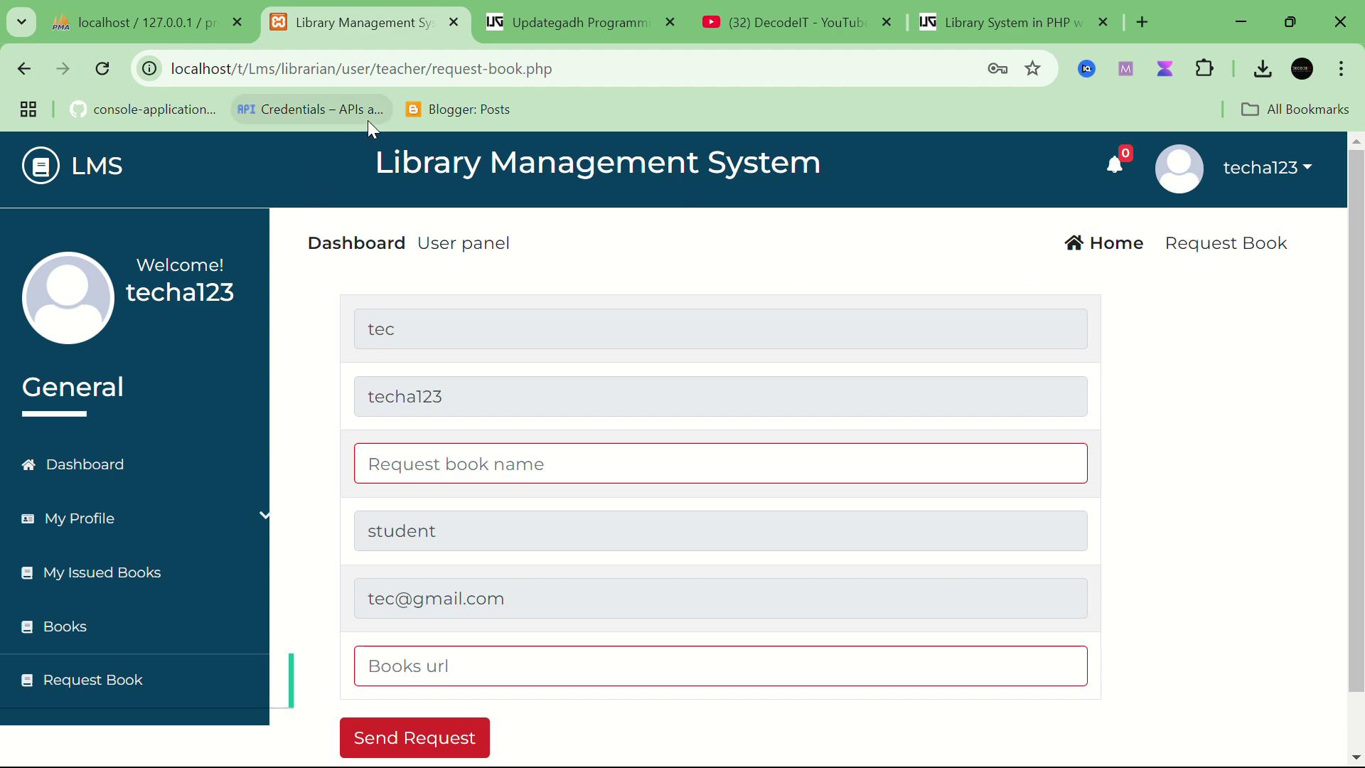
Step: Go through My Profile, My Issued Books and Books, then open the Health Informatics cover's PDF
scroll(121, 373, down, 1)
click(96, 526)
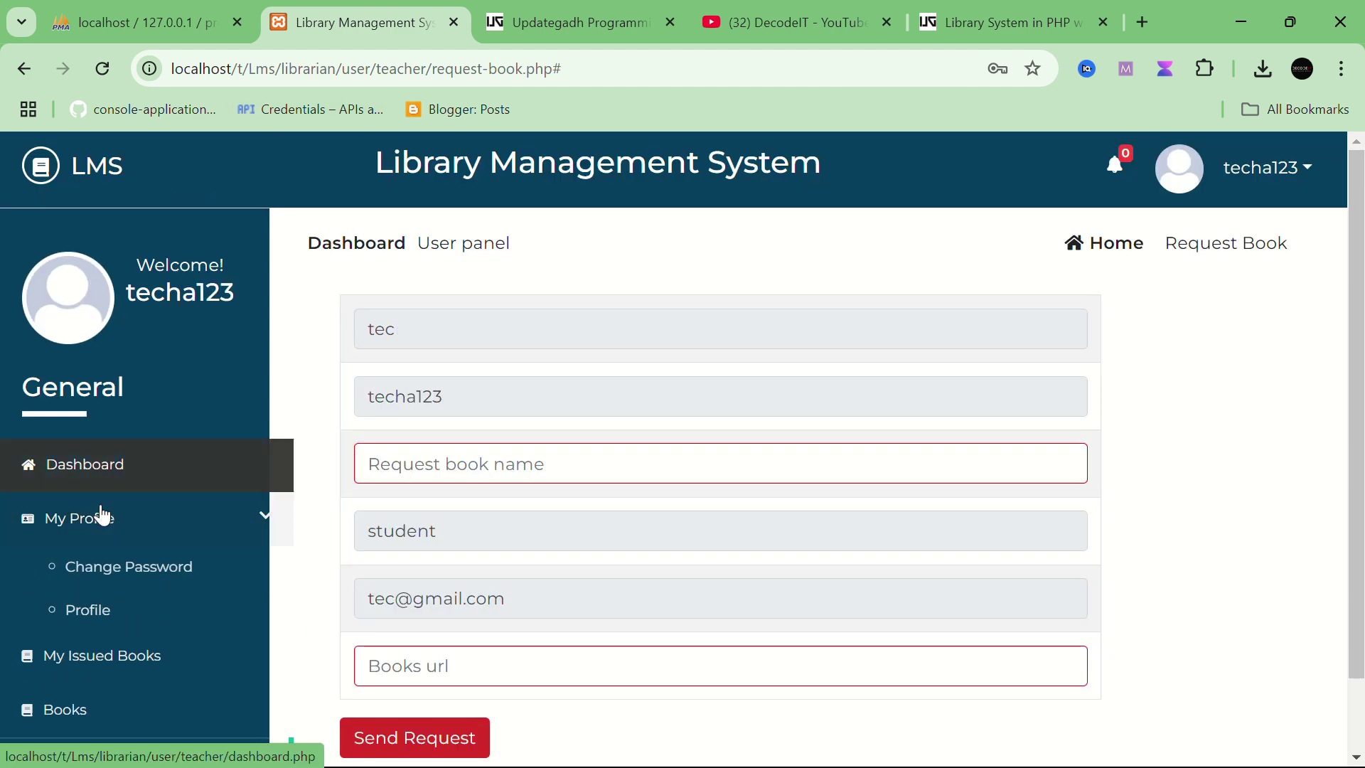
scroll(128, 605, down, 1)
click(125, 587)
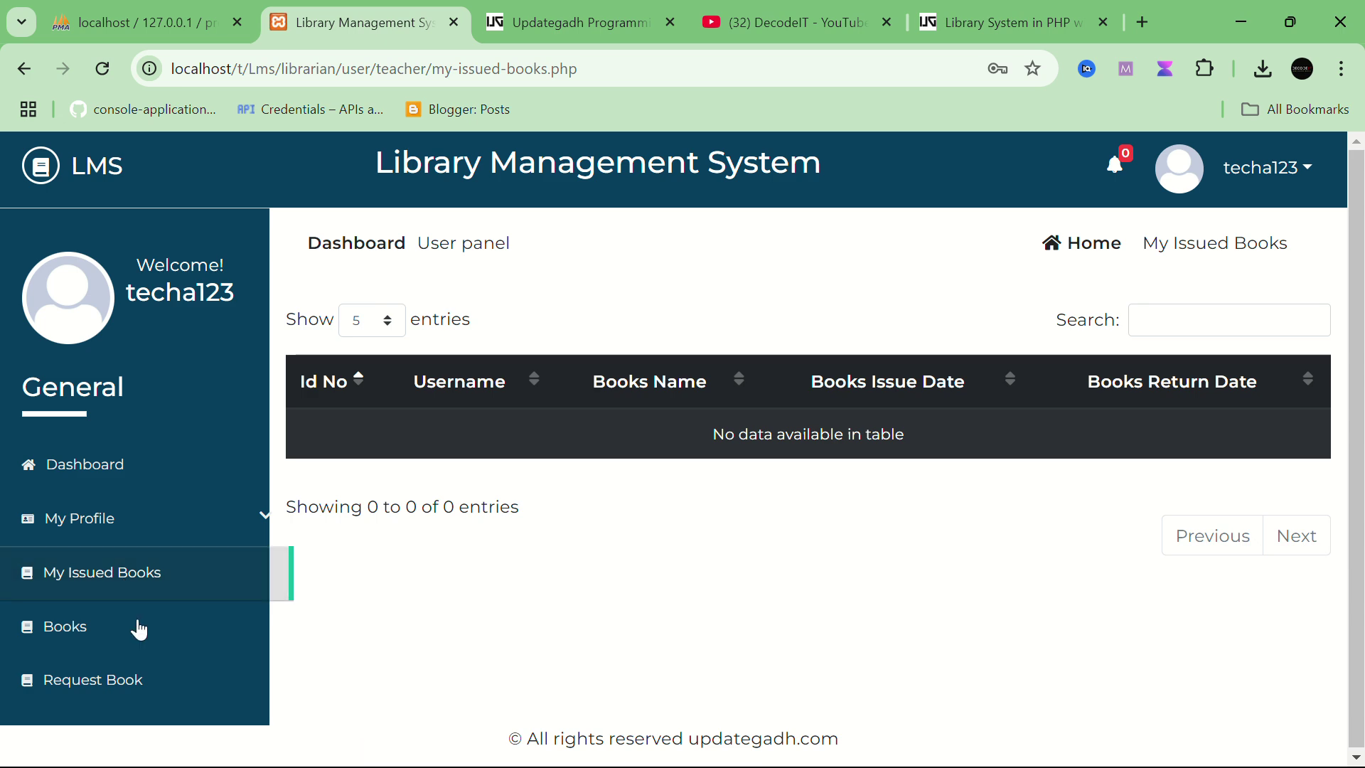
click(98, 642)
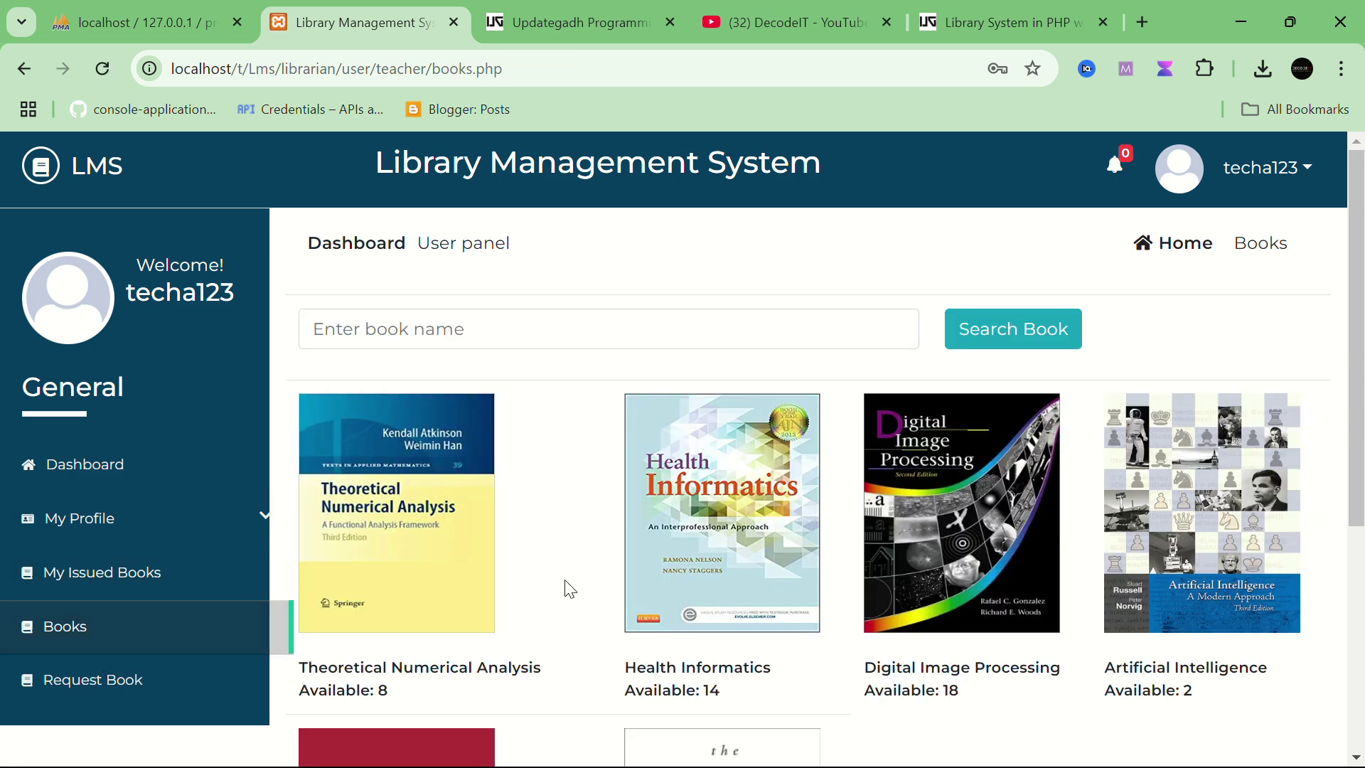
click(761, 589)
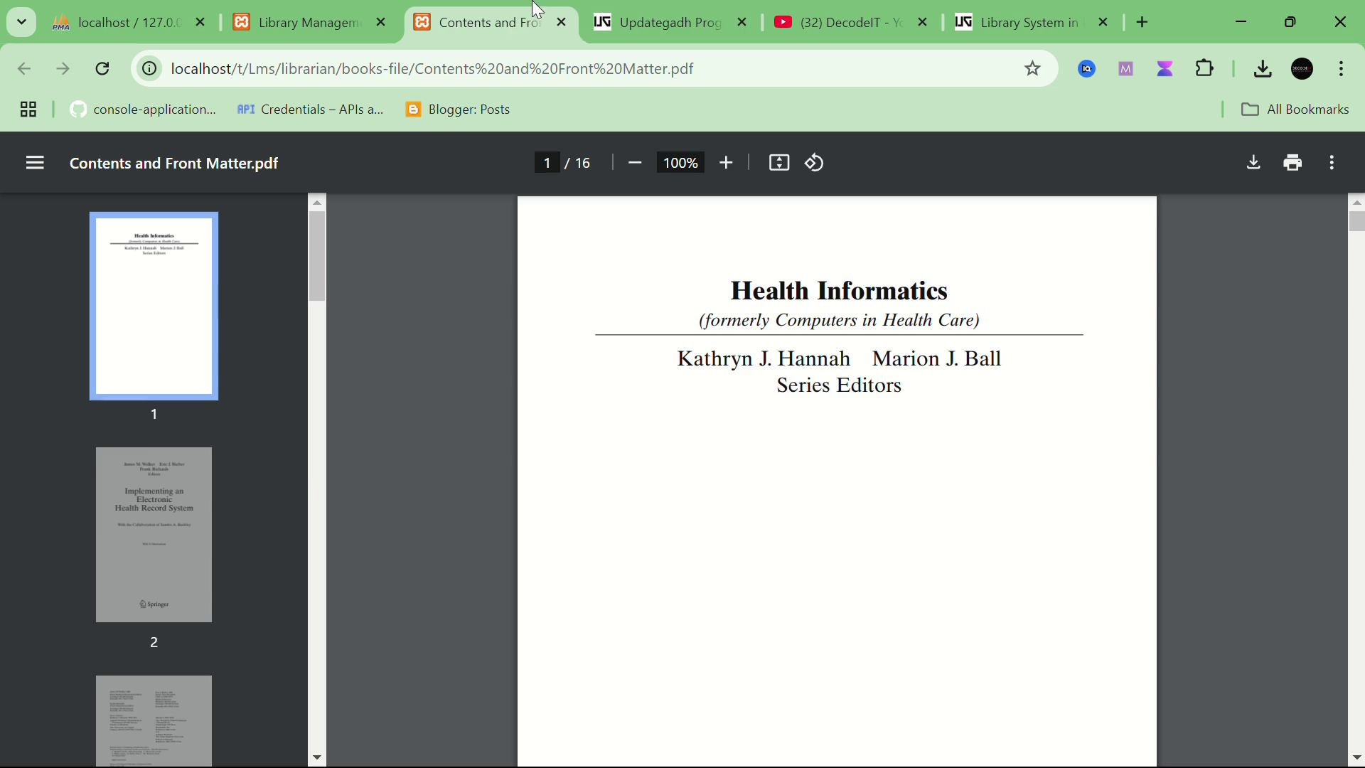
Step: Close the Health Informatics PDF tab and log out via the username dropdown
key(ctrl+w)
scroll(152, 542, down, 5)
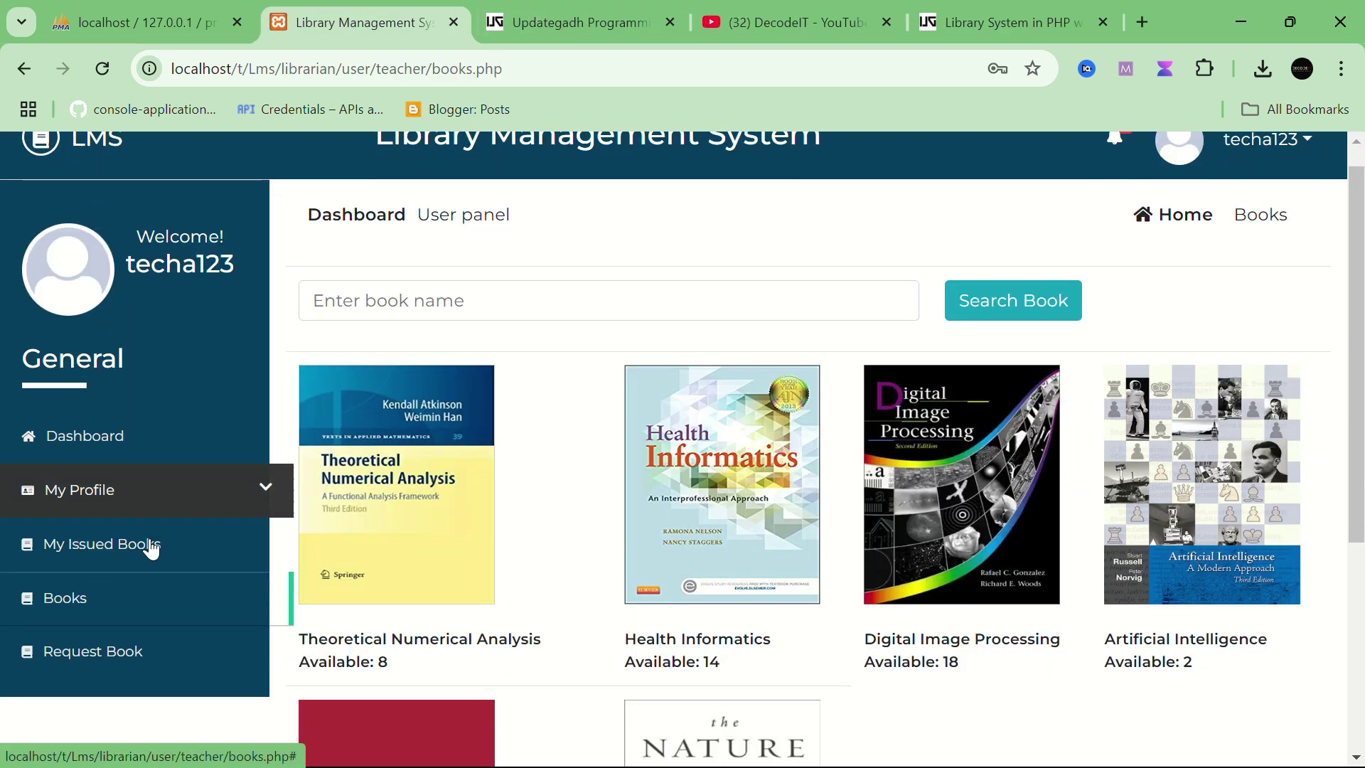
scroll(147, 548, up, 5)
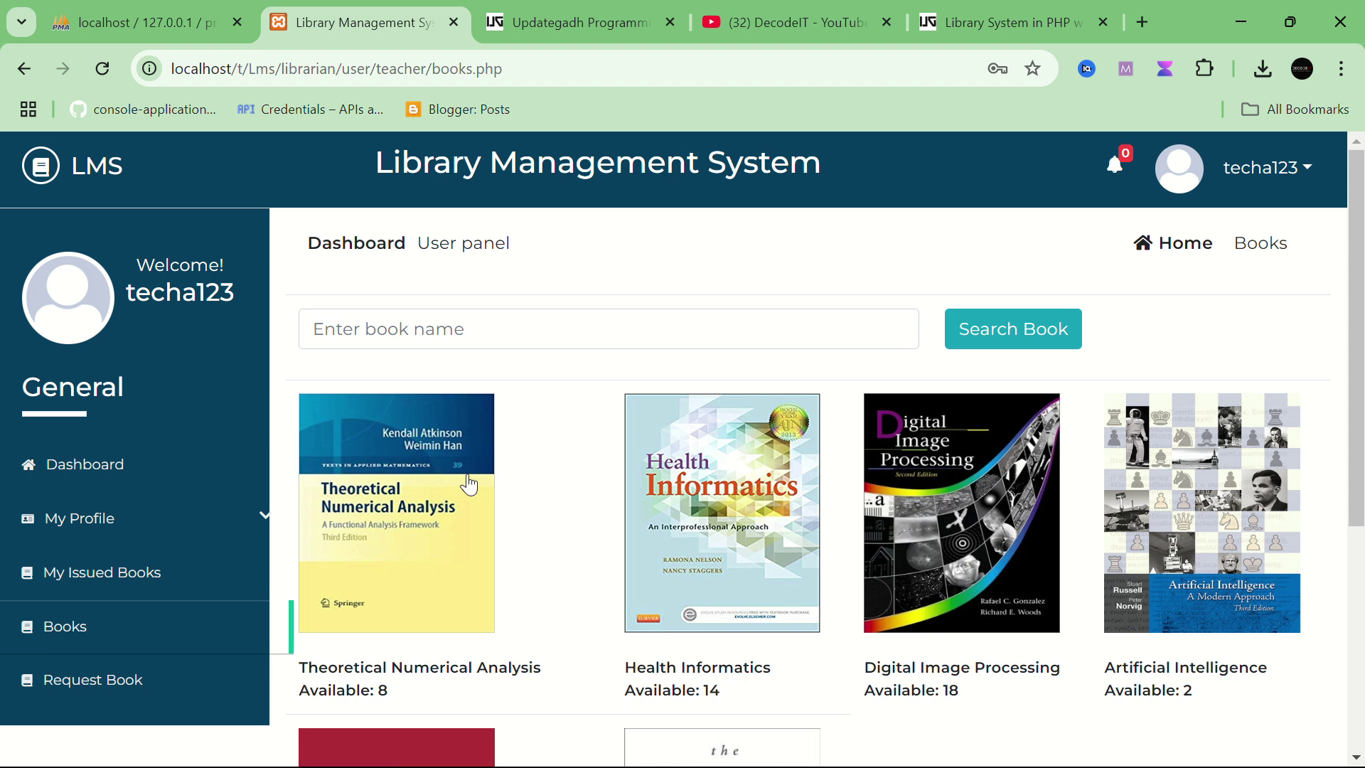
click(1314, 184)
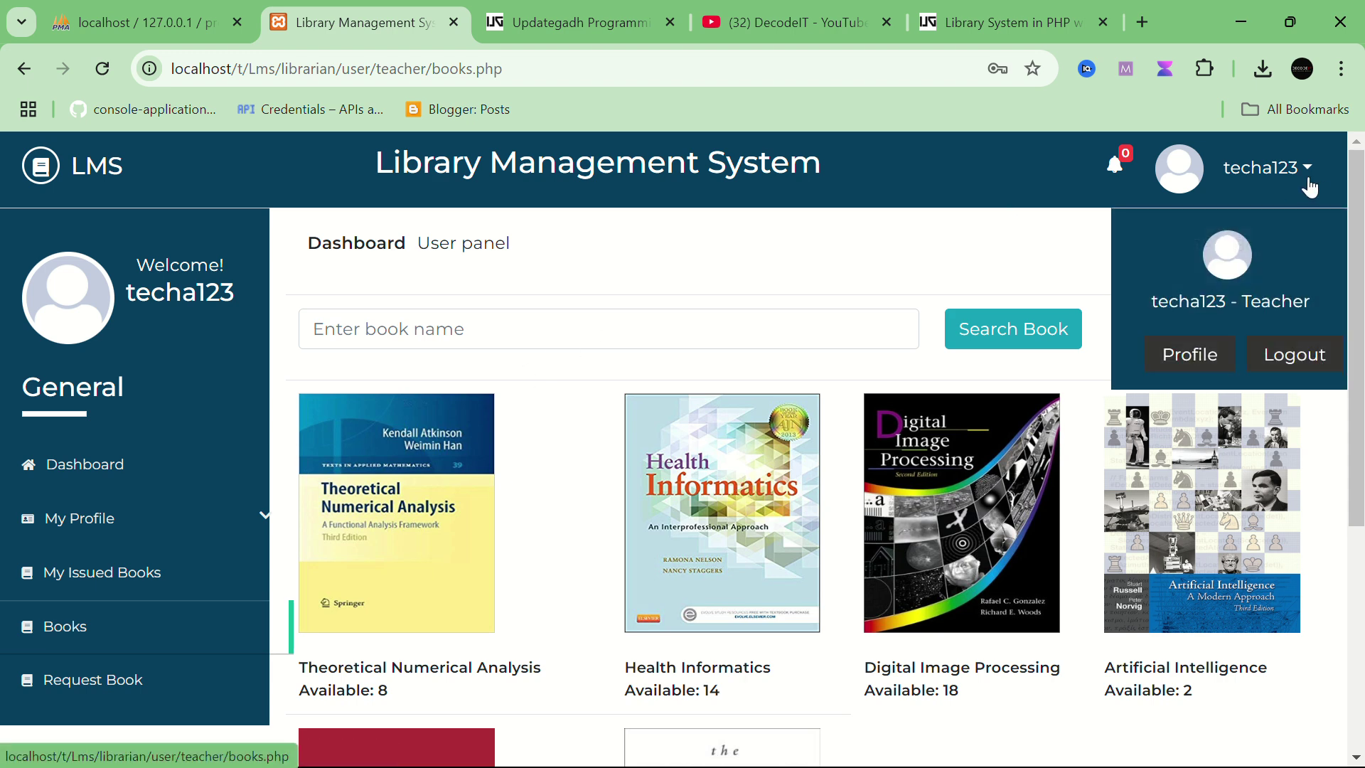
click(1290, 353)
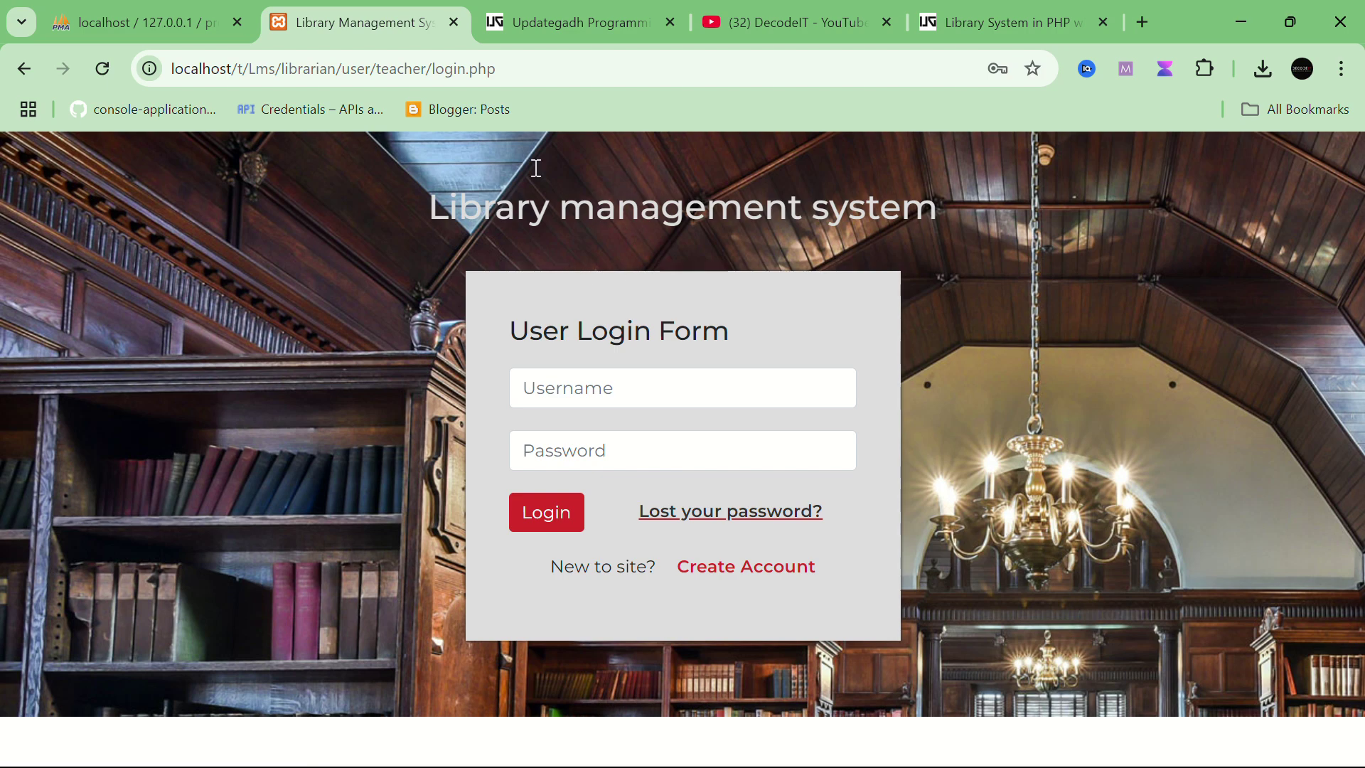